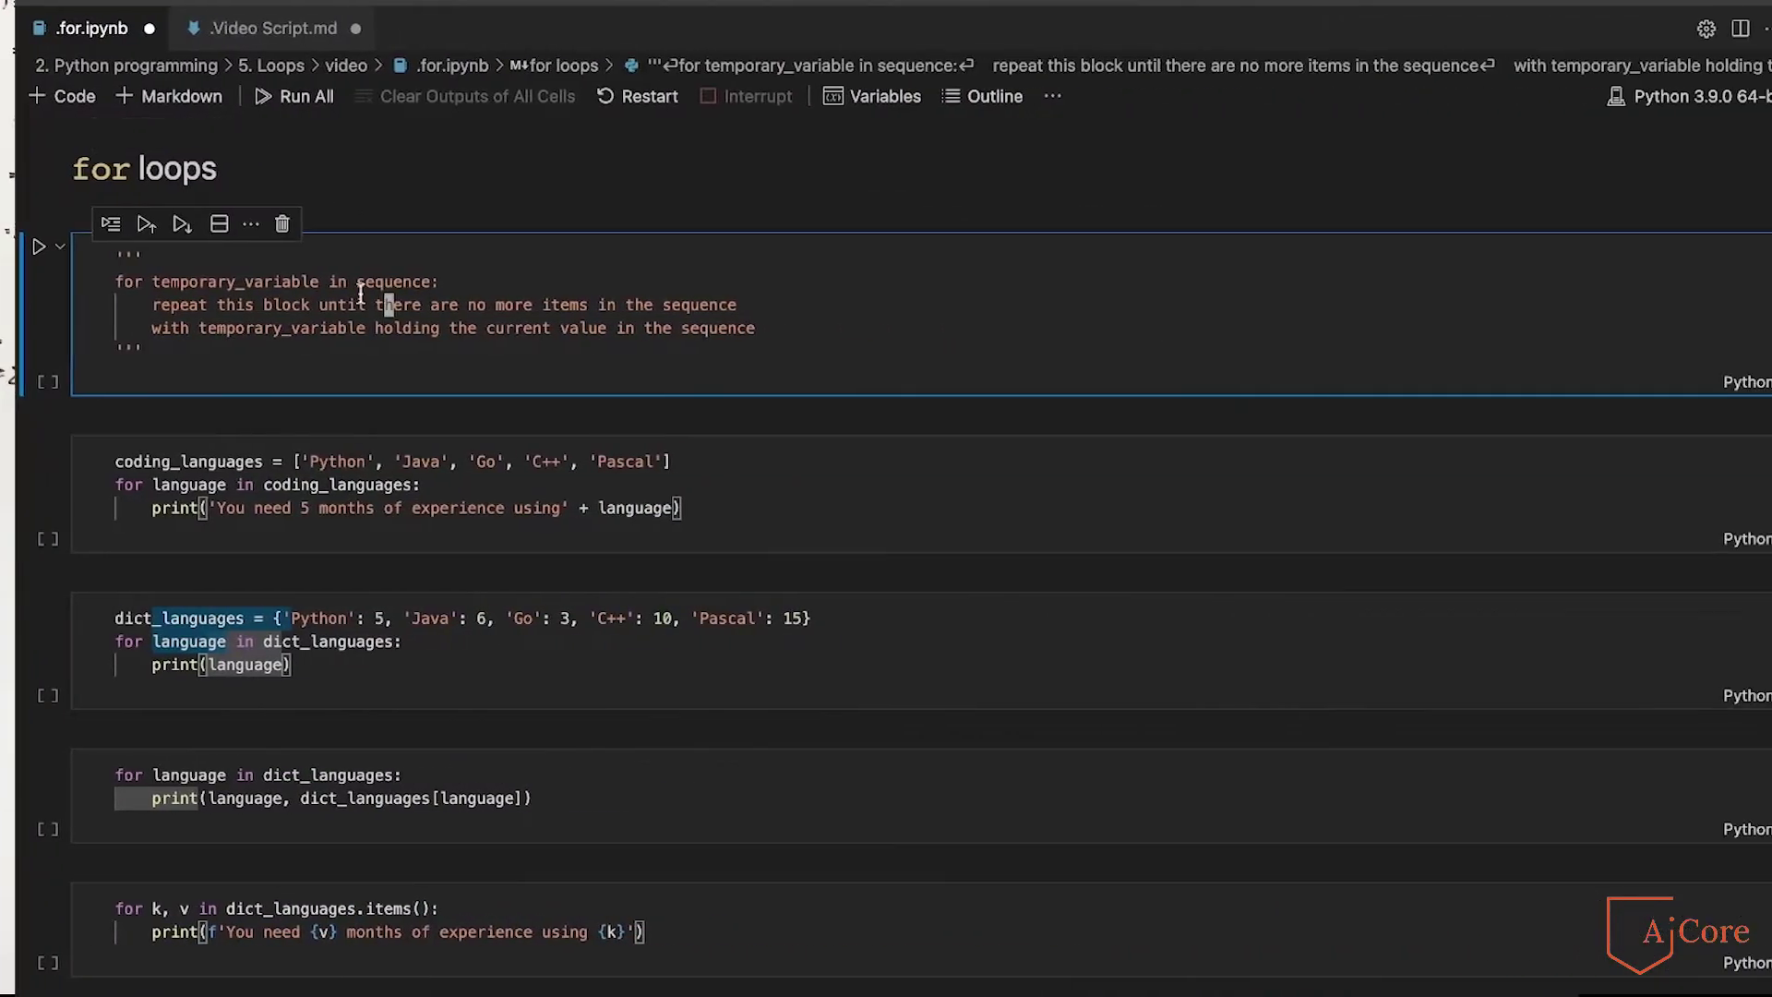
# - Highlight the for-loop syntax parts: for, temporary_variable, in, and the indented loop body
pyautogui.moveTo(97, 279); pyautogui.dragTo(420, 282)
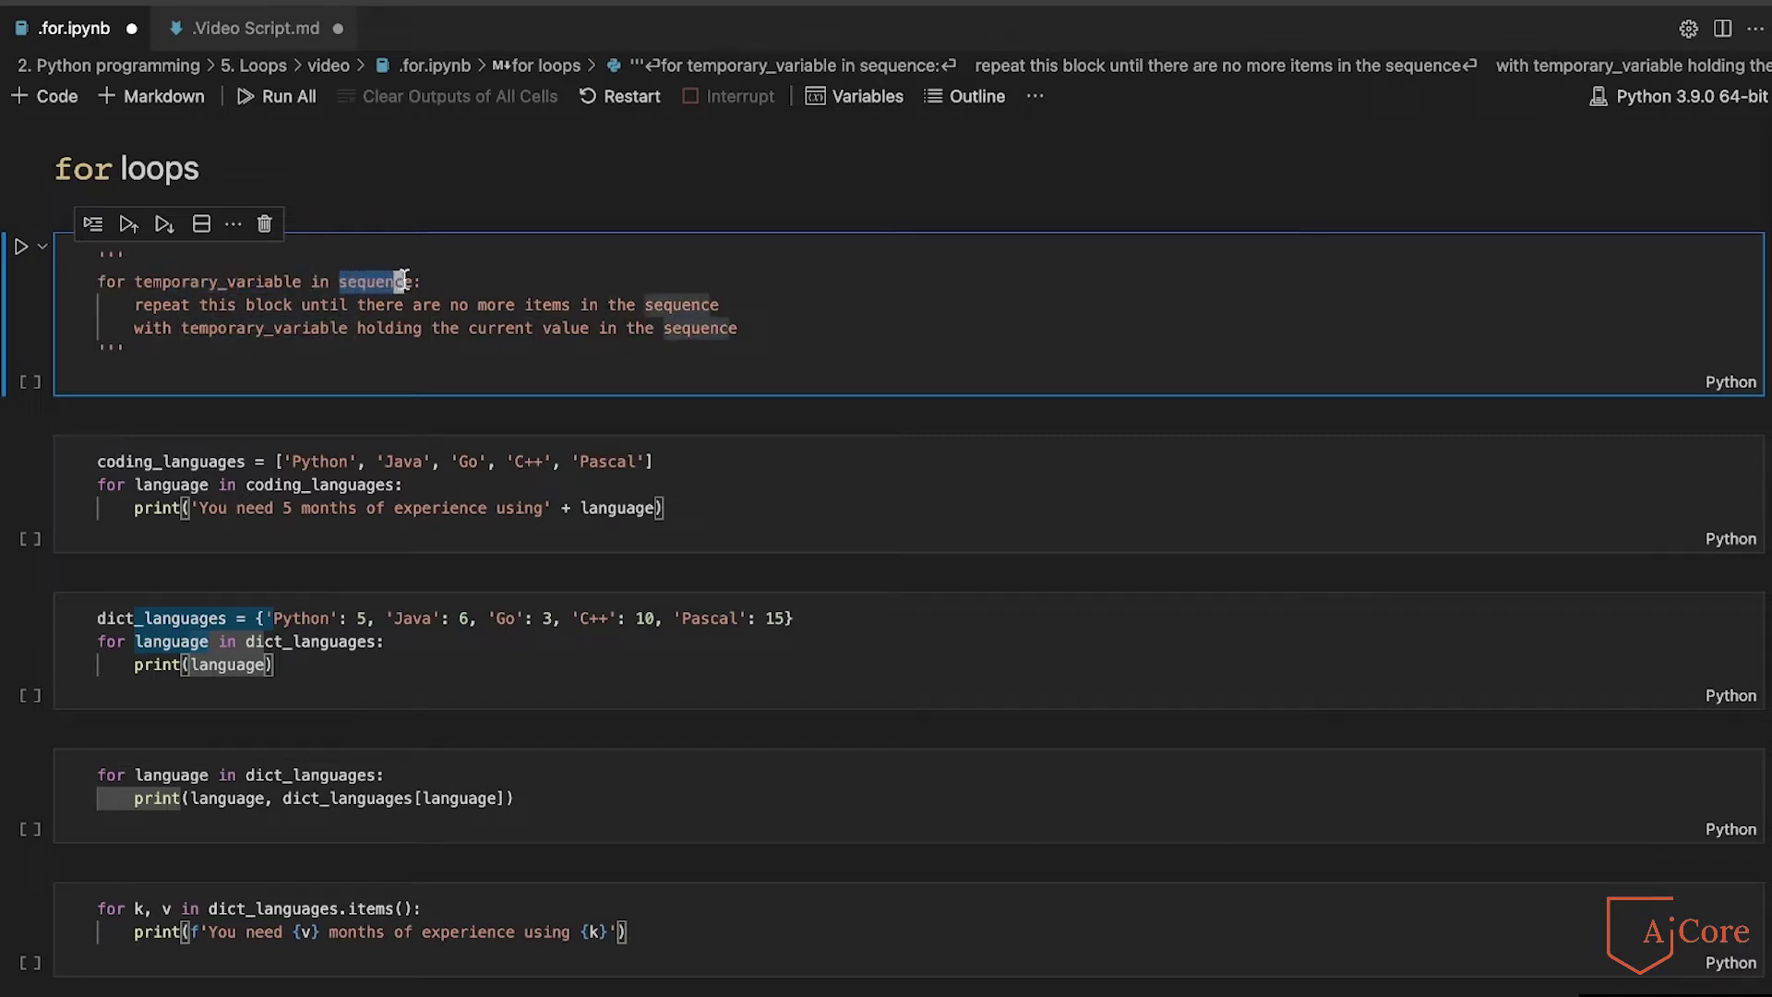
pyautogui.click(135, 282)
pyautogui.moveTo(135, 282); pyautogui.dragTo(303, 282)
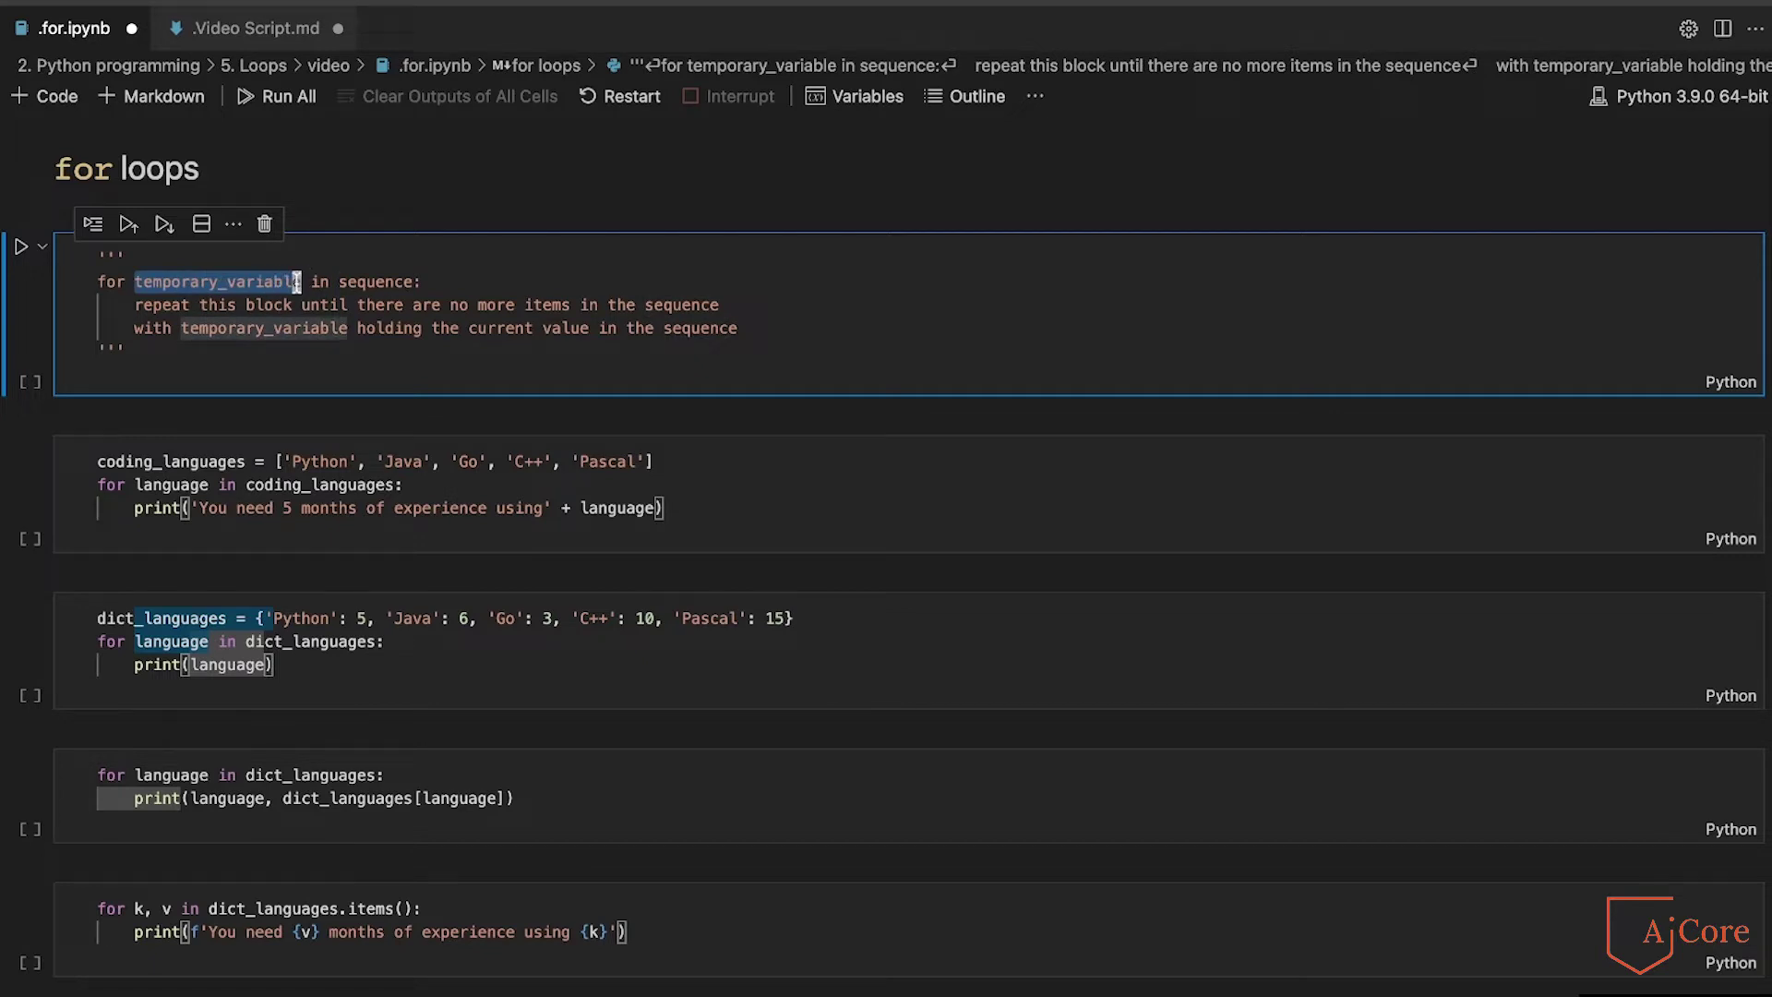
pyautogui.click(332, 282)
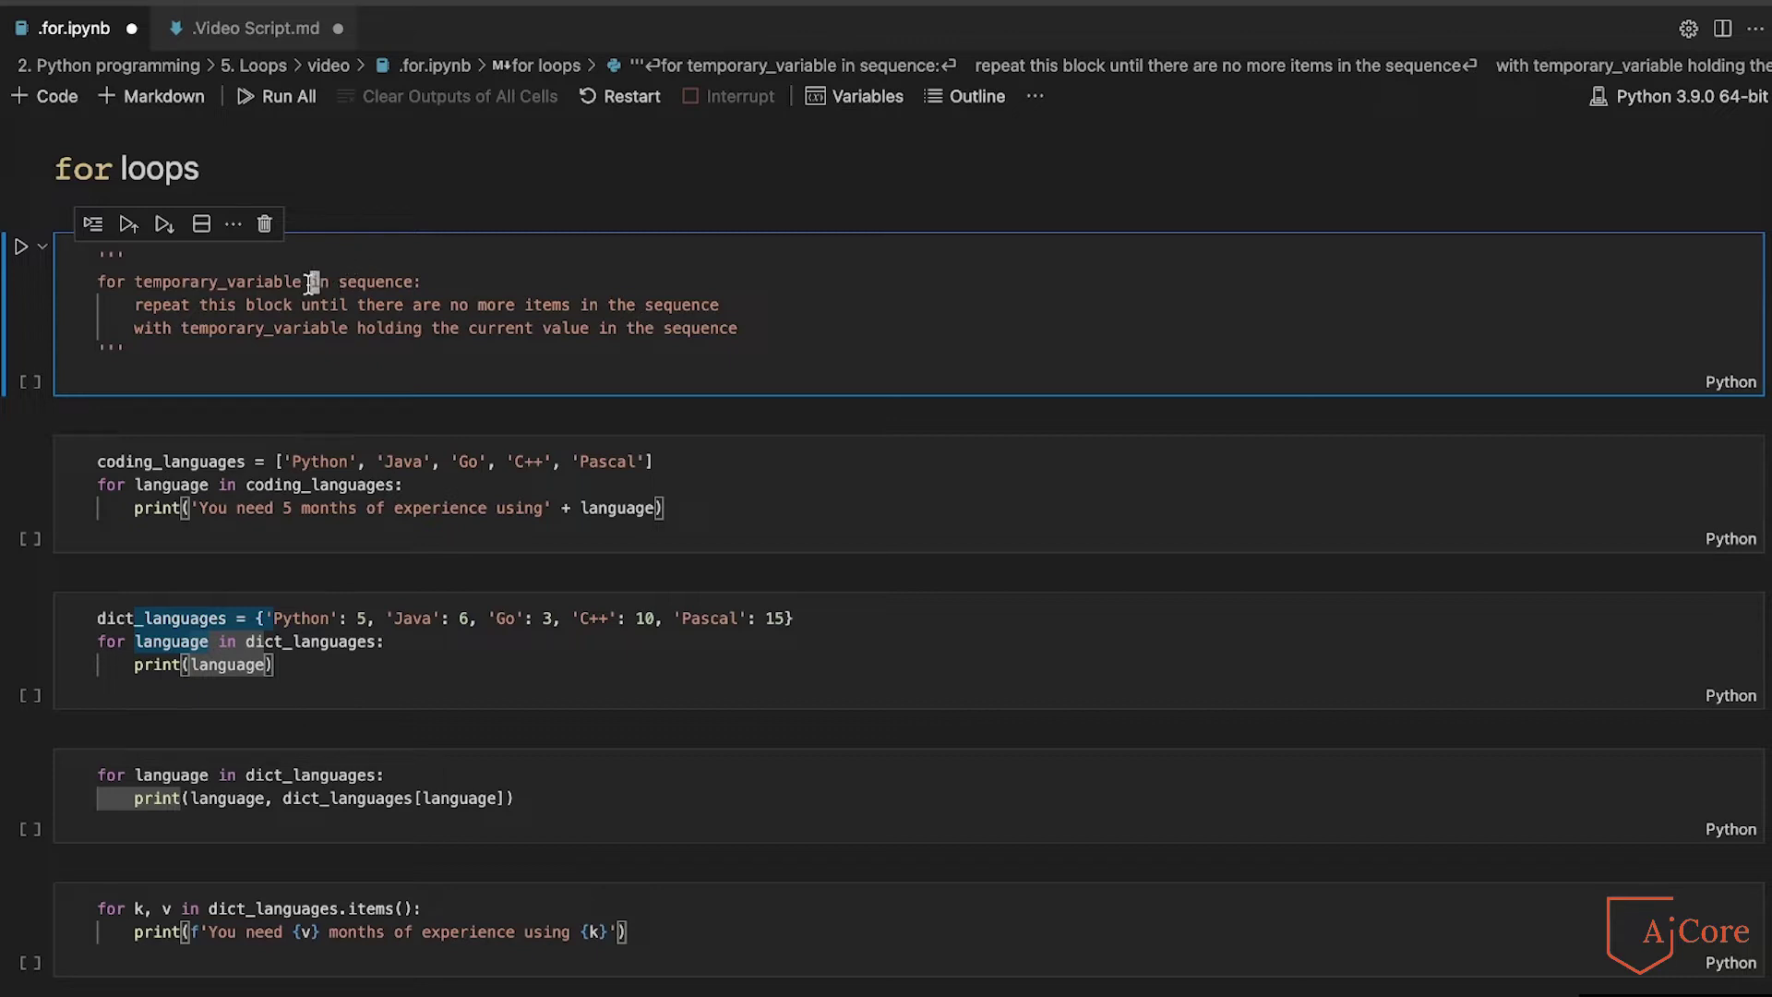
pyautogui.doubleClick(315, 284)
pyautogui.click(328, 283)
pyautogui.moveTo(97, 306); pyautogui.dragTo(803, 321)
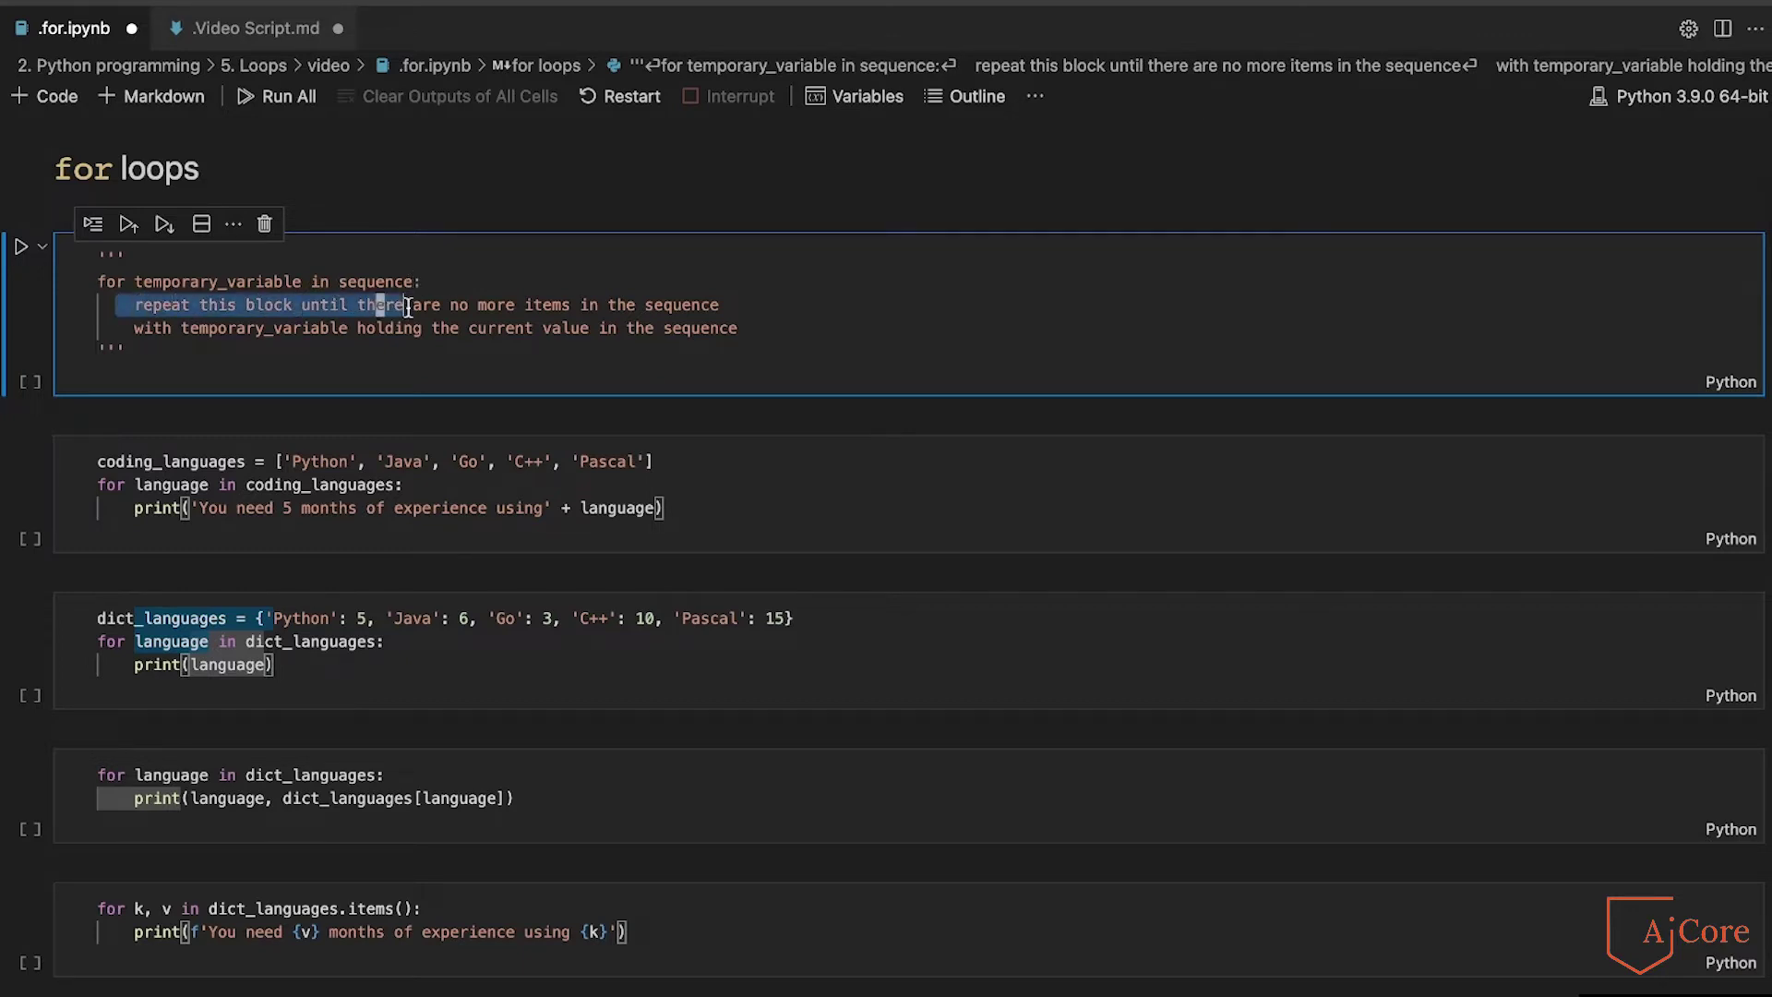
pyautogui.click(804, 322)
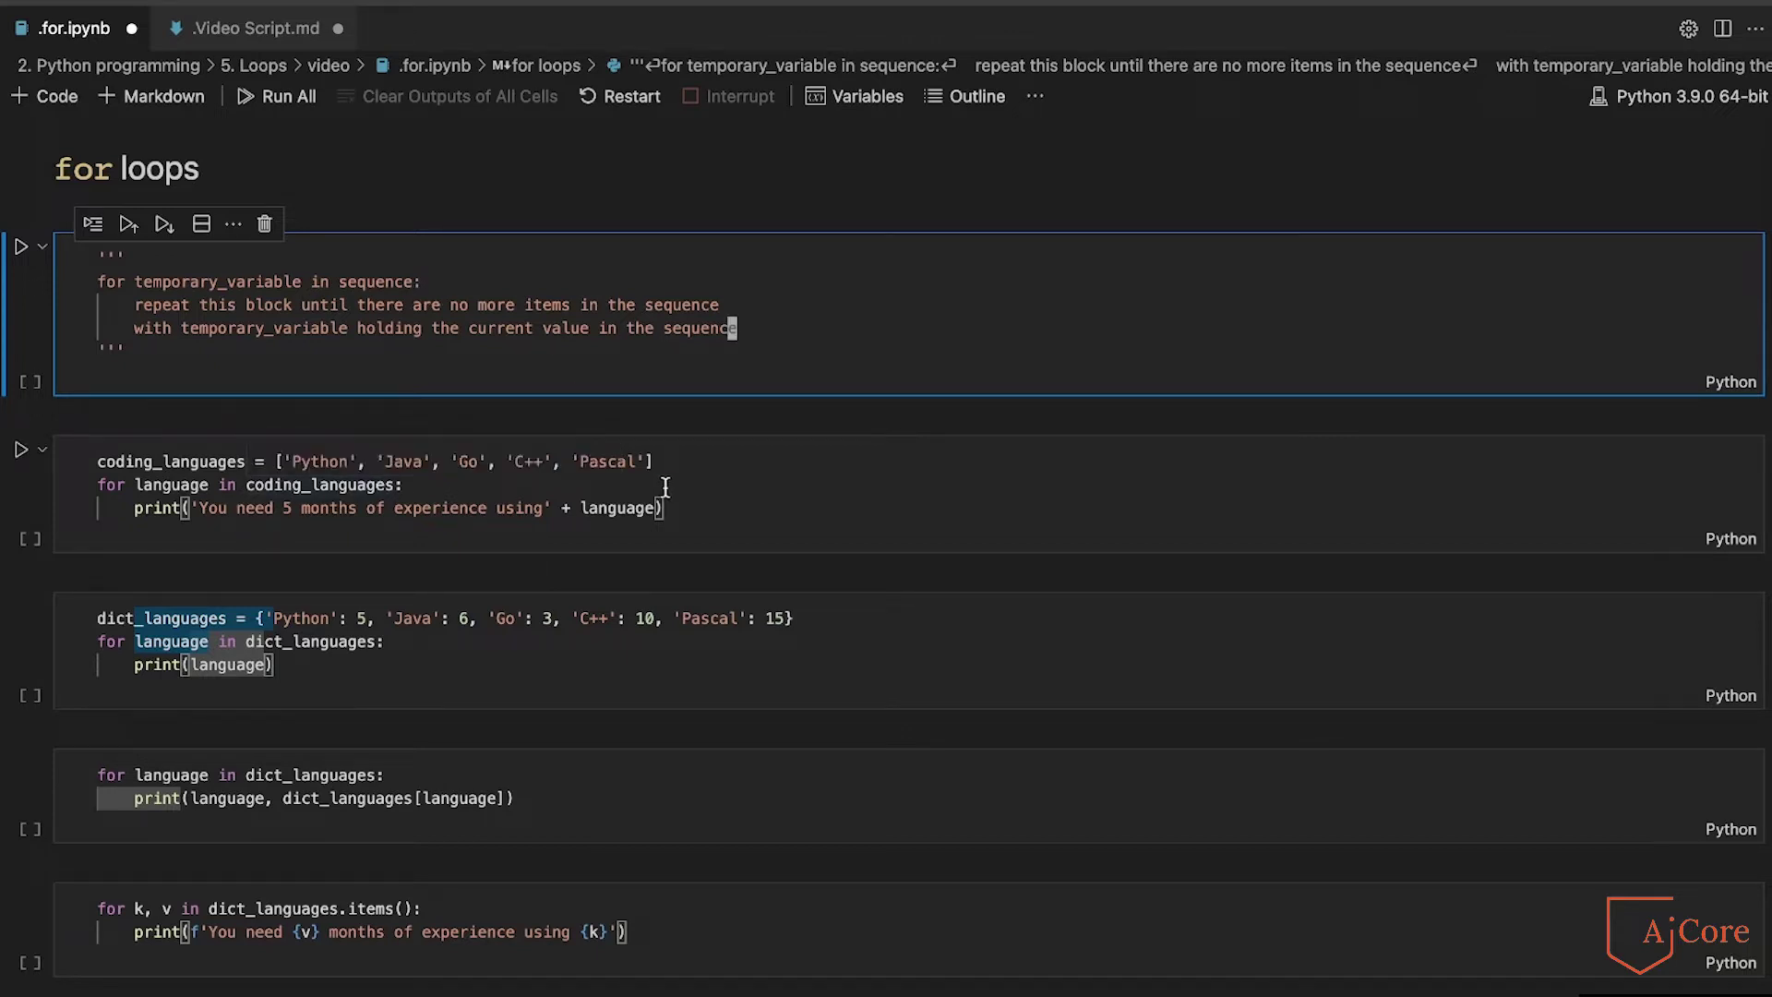
# - Run the coding_languages cell, printing five 'You need 5 months of experience using…' lines
pyautogui.click(726, 484)
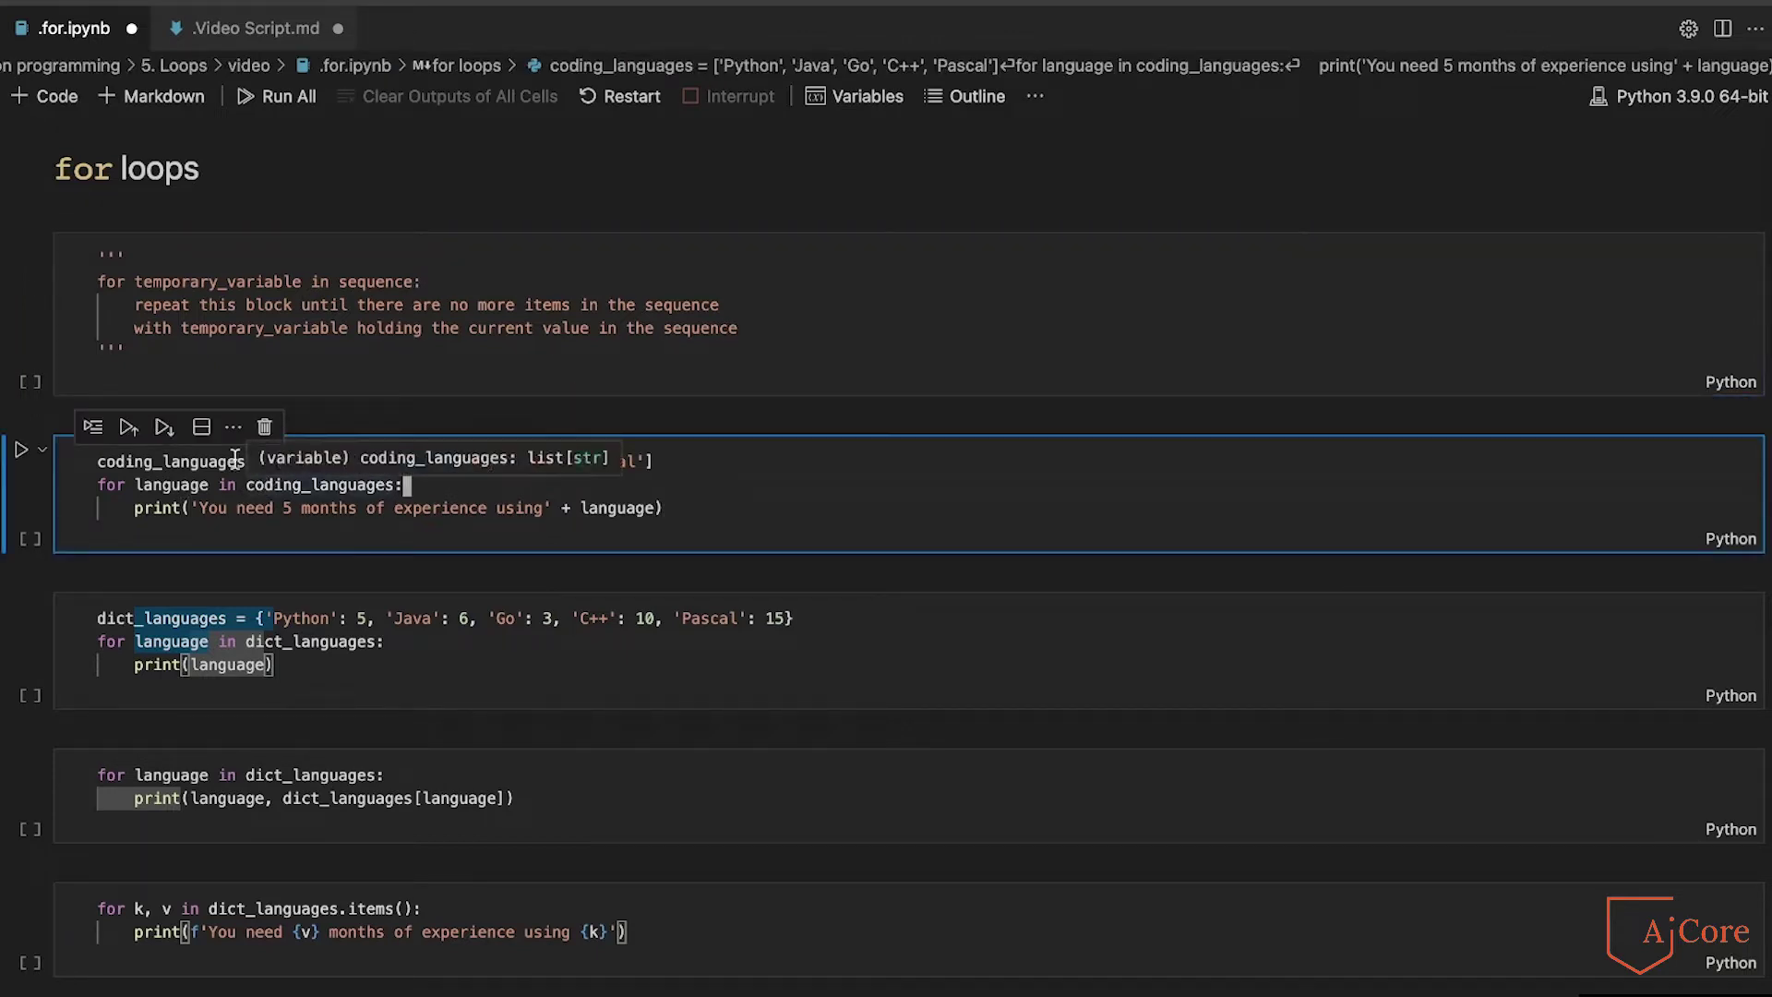
pyautogui.moveTo(133, 484); pyautogui.dragTo(401, 484)
pyautogui.click(435, 466)
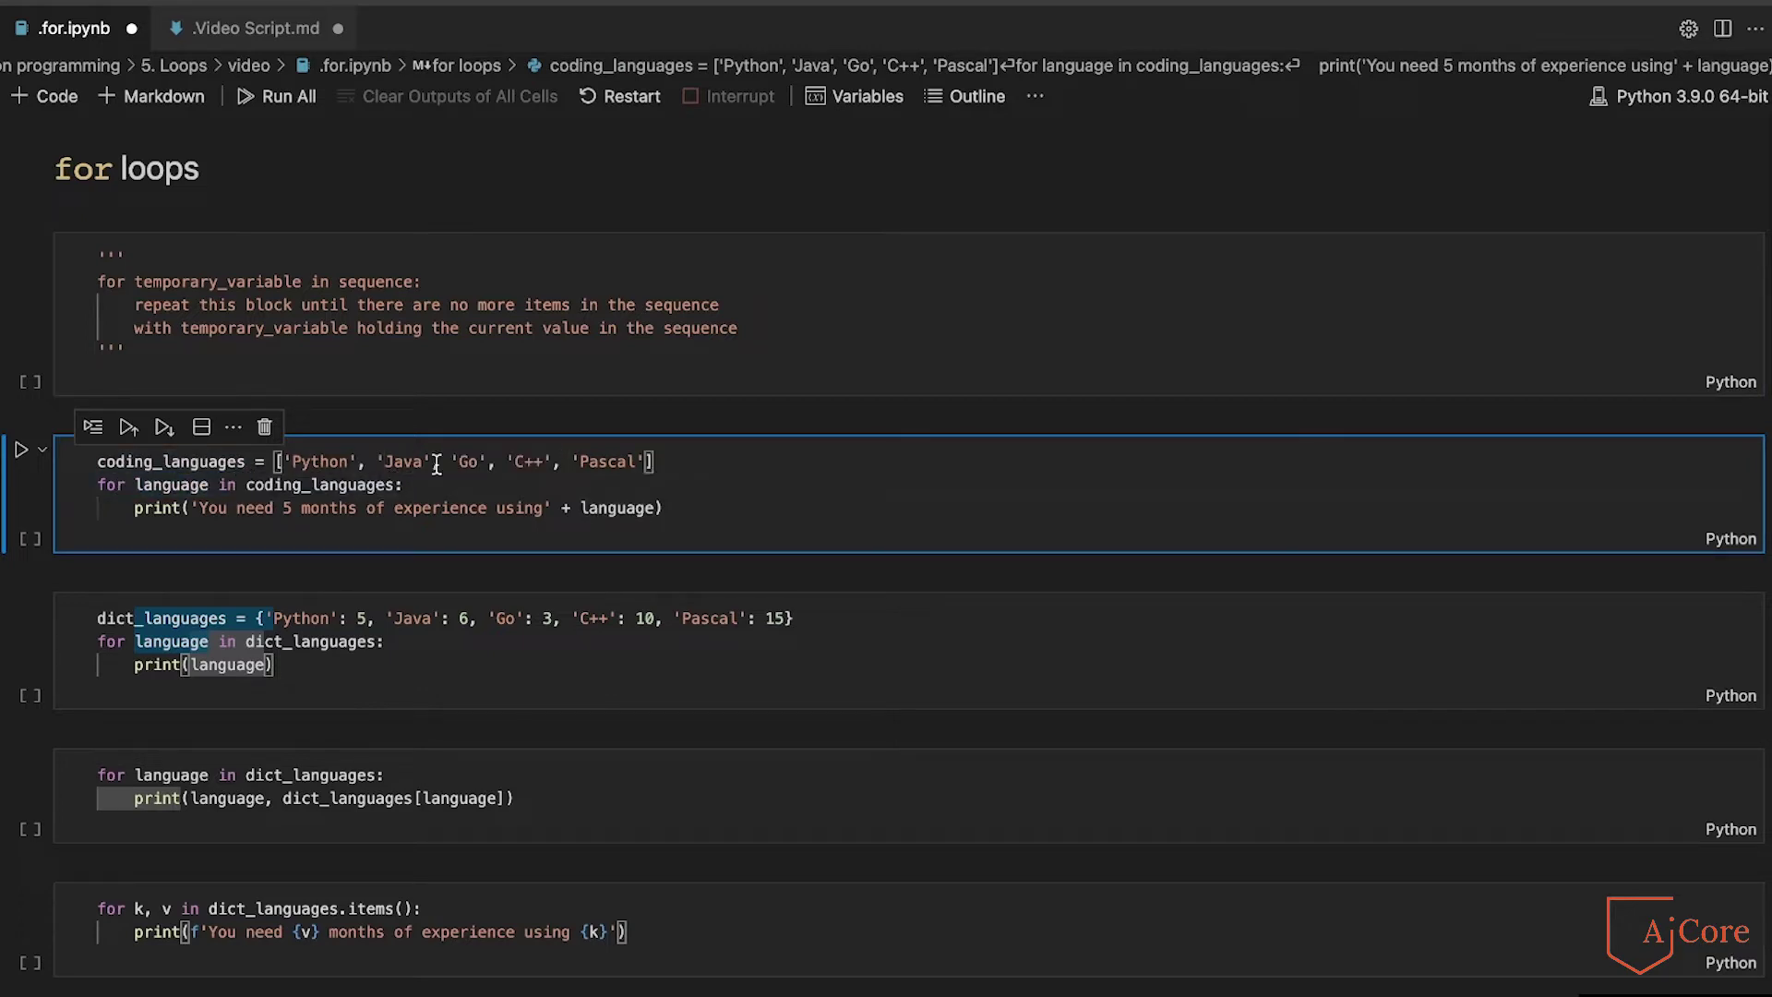
pyautogui.click(694, 509)
pyautogui.moveTo(693, 509); pyautogui.dragTo(555, 508)
pyautogui.click(553, 509)
pyautogui.hotkey('shift', 'Return')
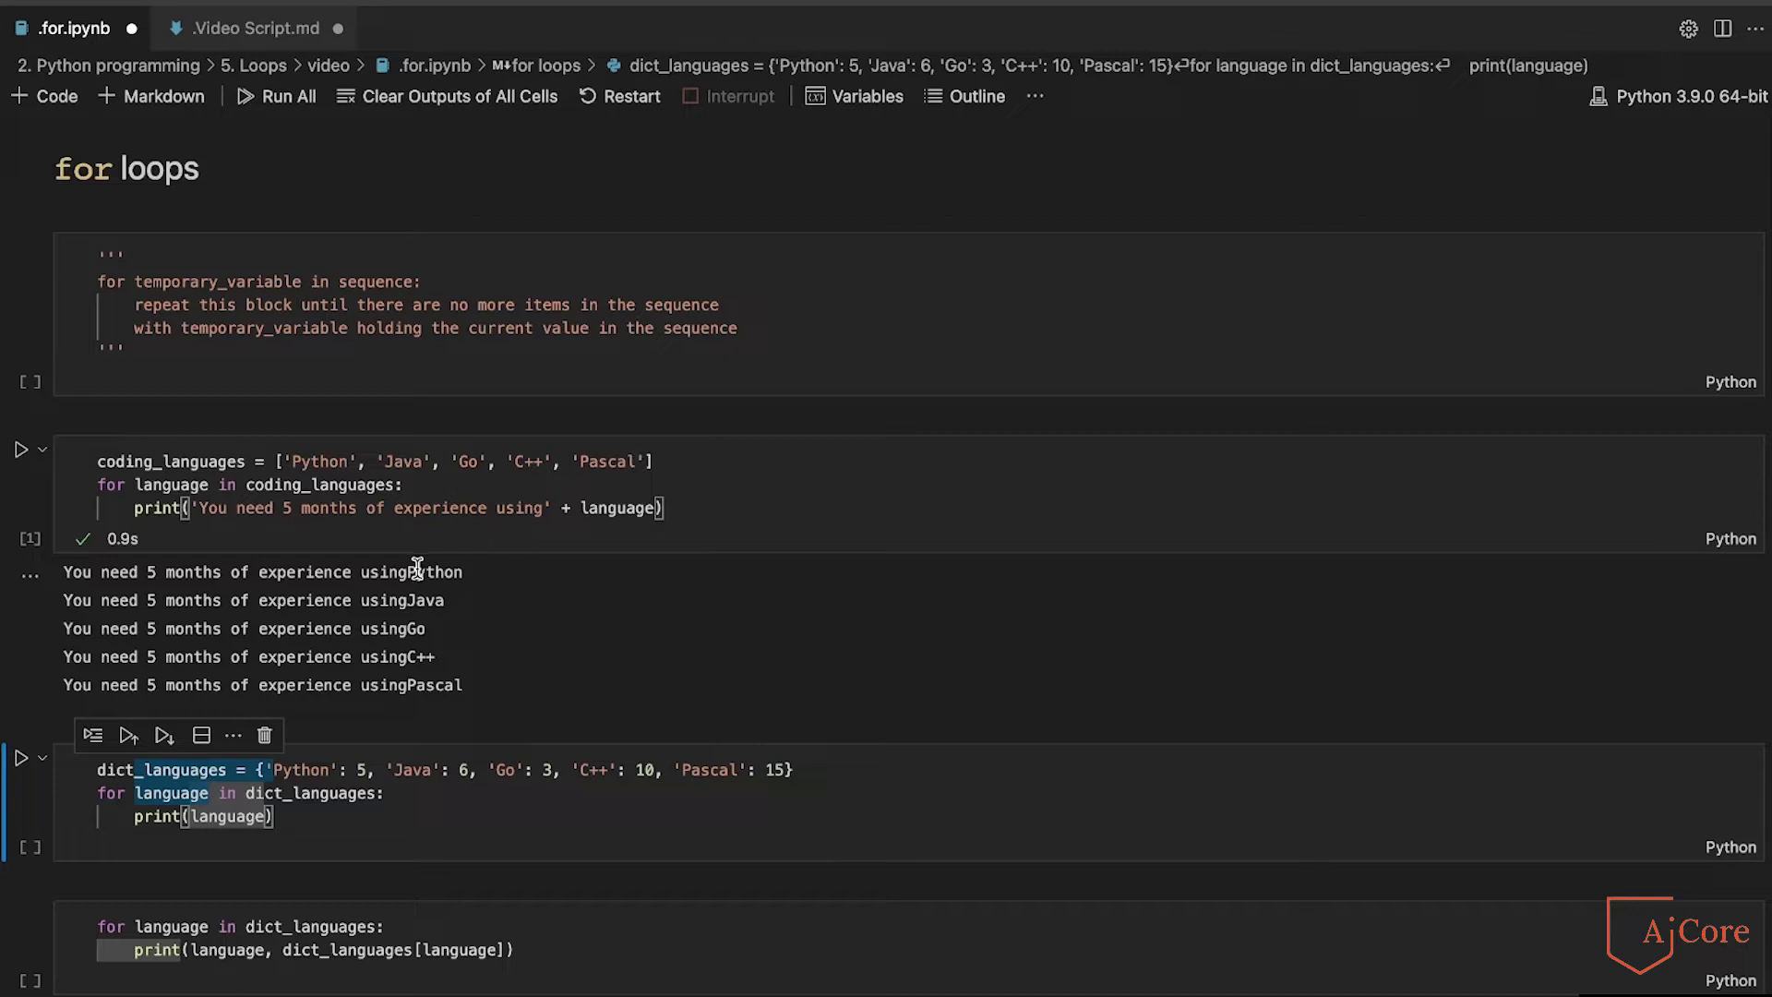
pyautogui.scroll(-2, 420, 626)
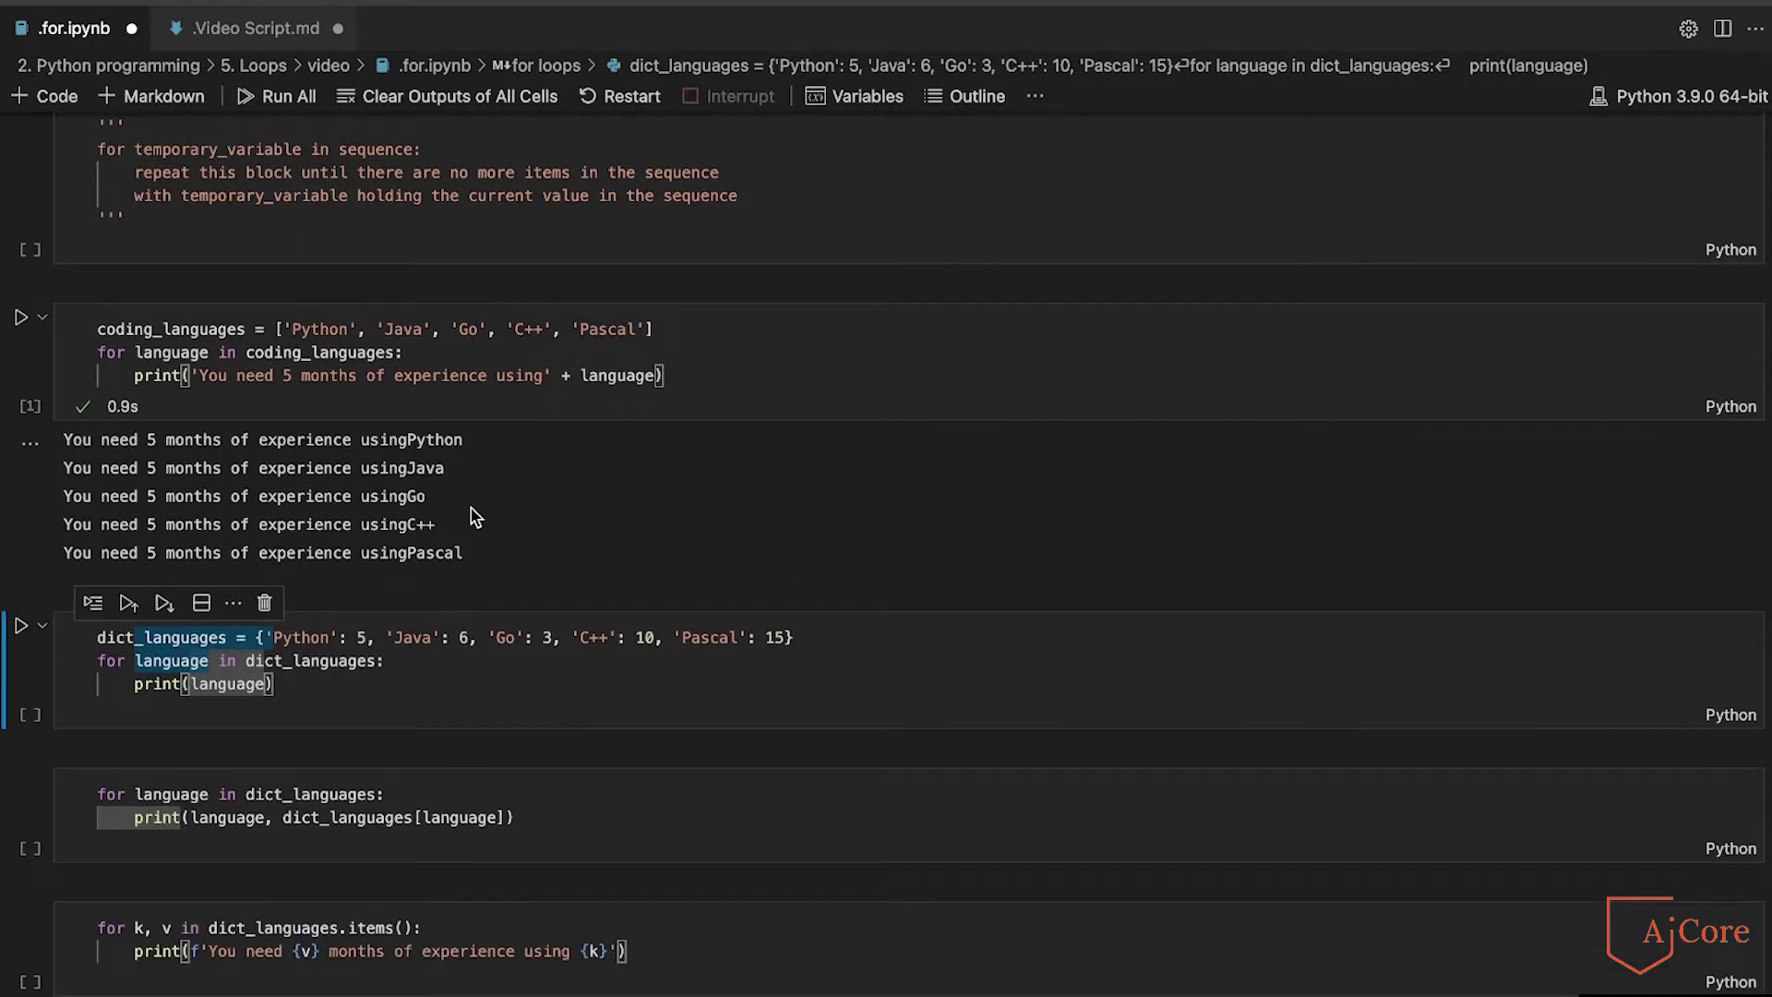
pyautogui.scroll(-4, 472, 516)
# - Run the dict_languages cell to print the keys Python, Java, Go, C++ and Pascal
pyautogui.click(374, 403)
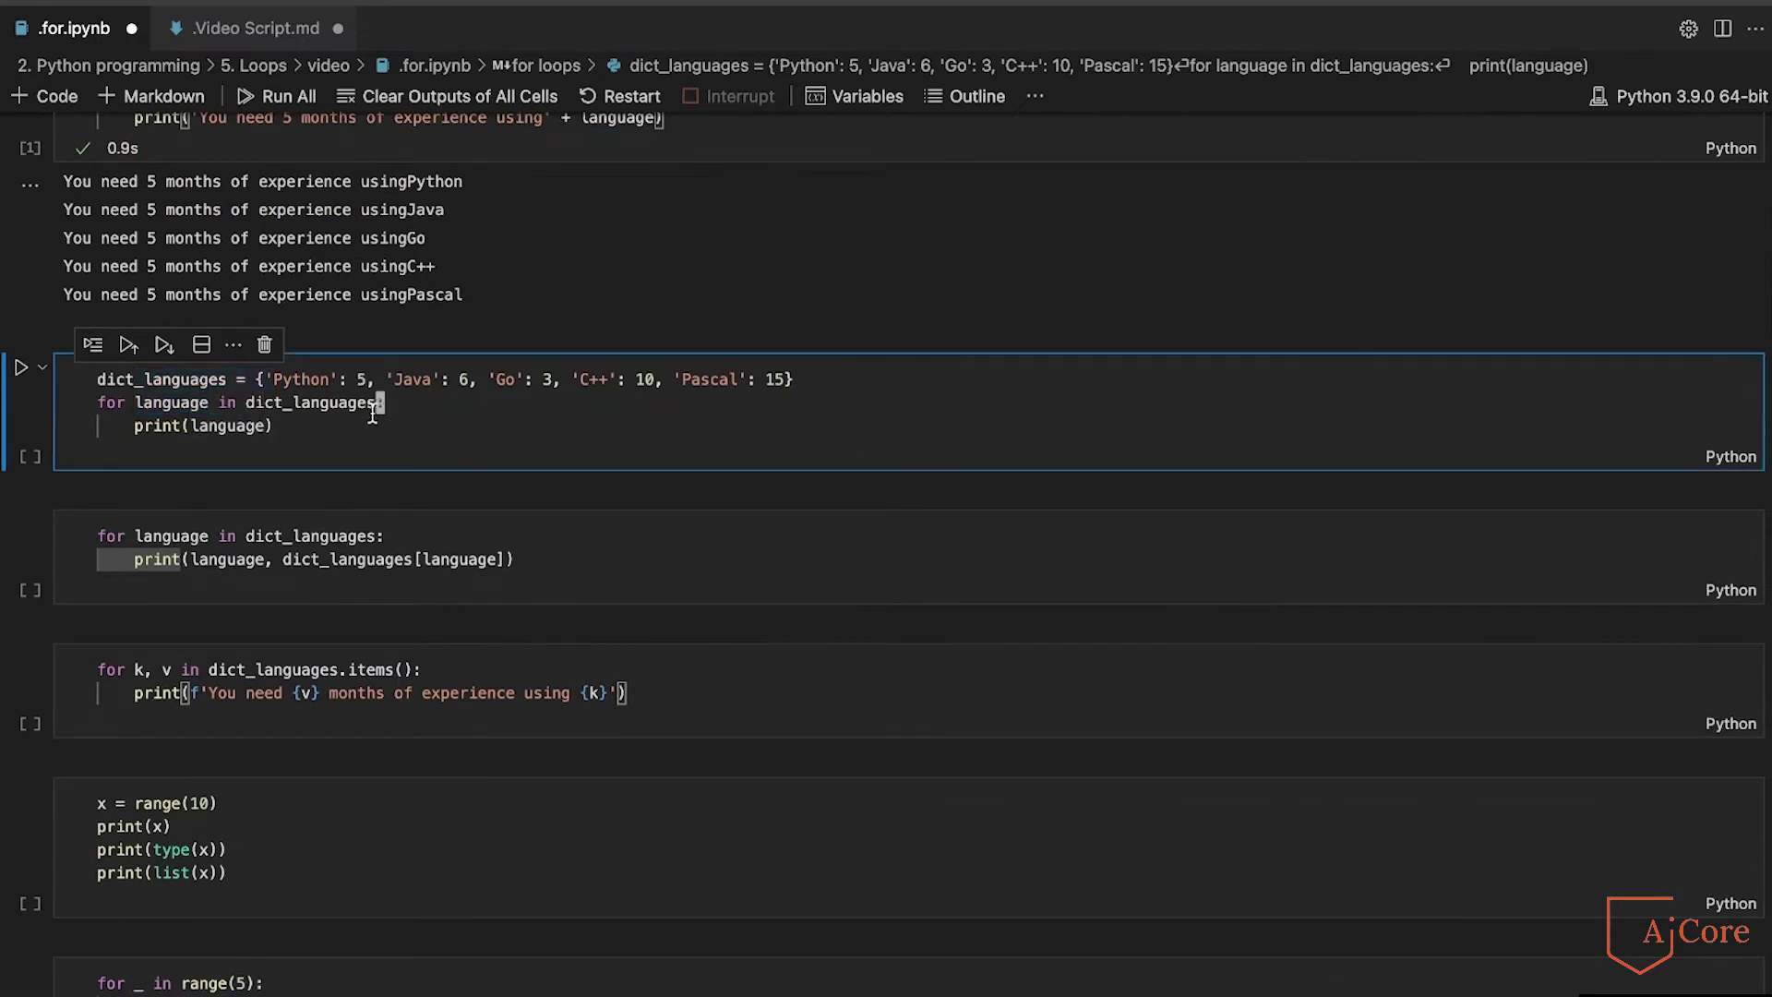
pyautogui.click(540, 382)
pyautogui.hotkey('shift', 'Return')
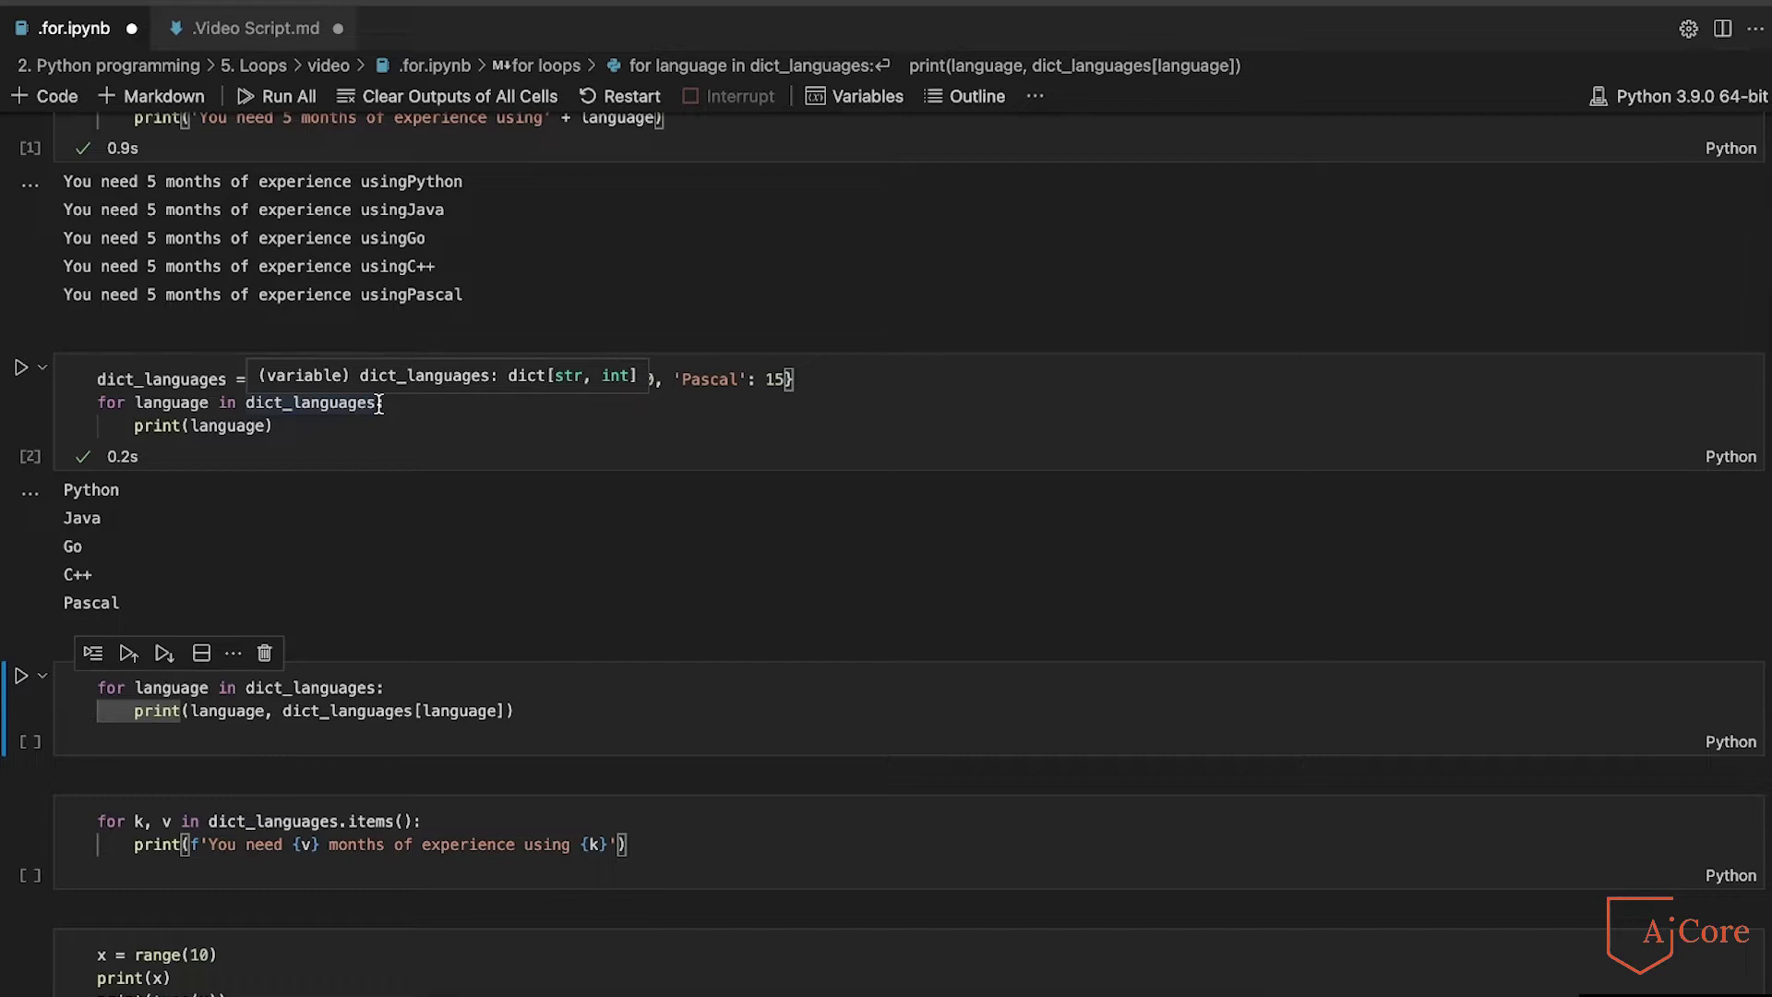
pyautogui.click(382, 403)
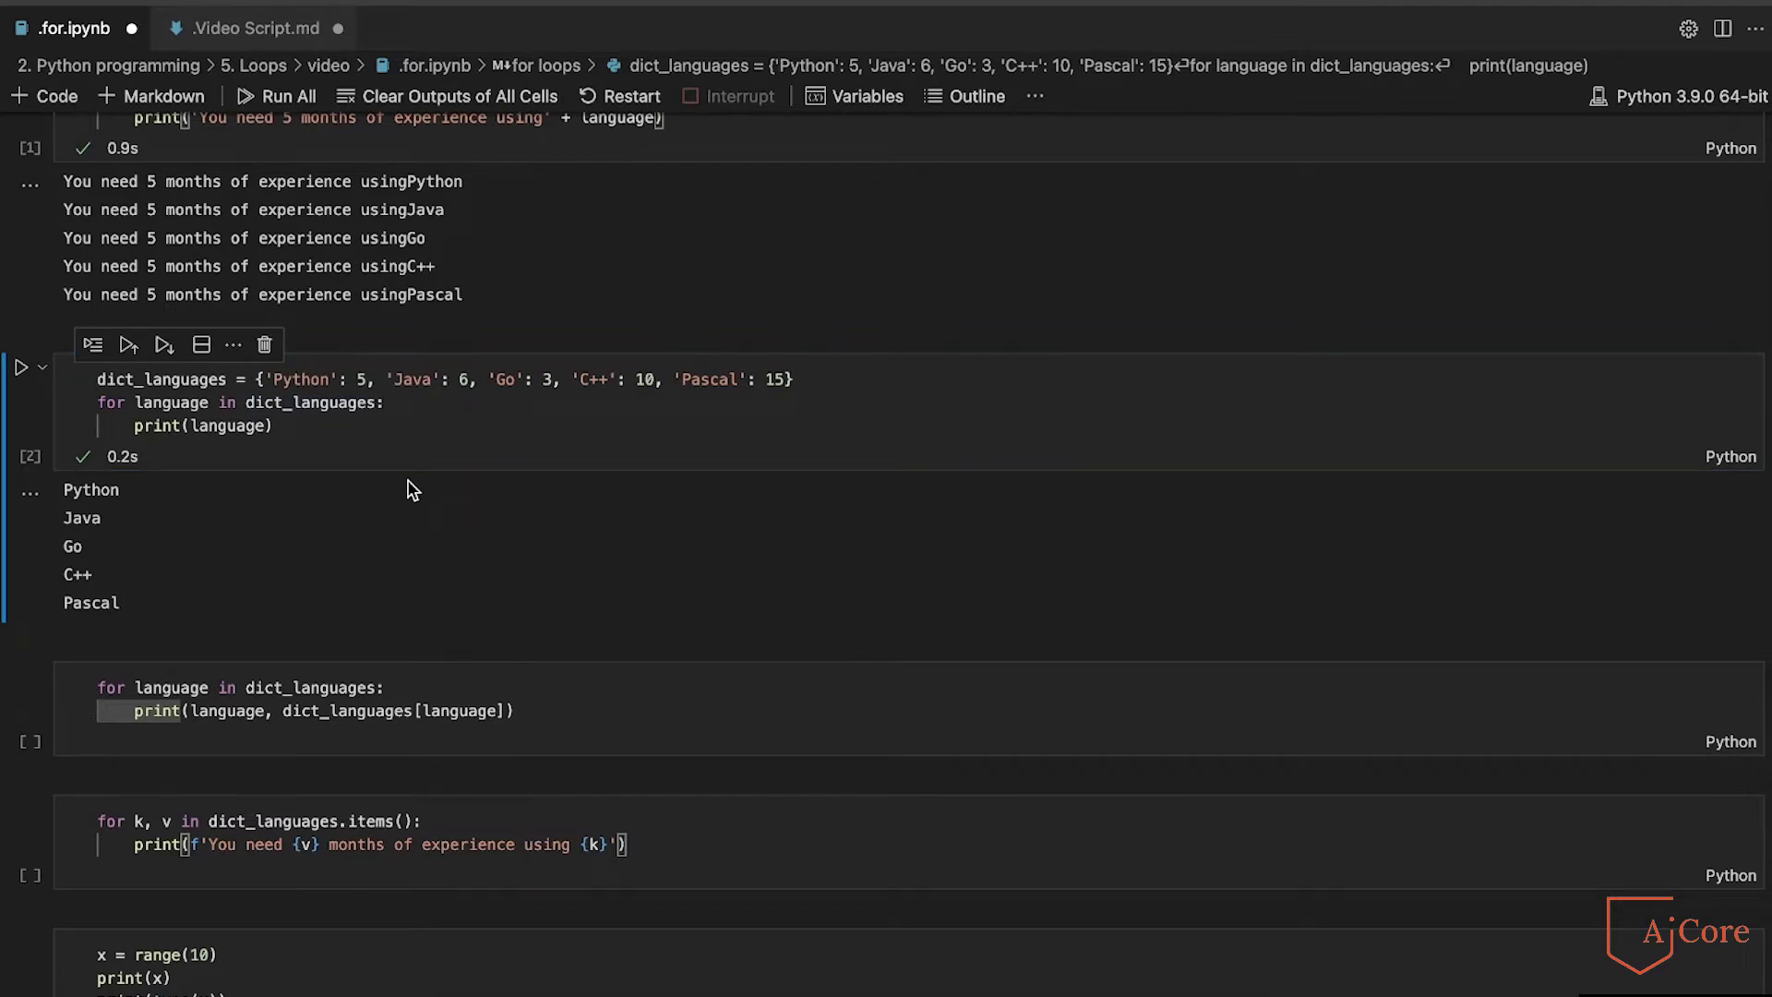
# - Run the dict_languages[language] cell and the dict_languages.items() cell, printing languages with month counts
pyautogui.moveTo(415, 700)
pyautogui.click(190, 687)
pyautogui.press('End')
pyautogui.hotkey('shift', 'Home')
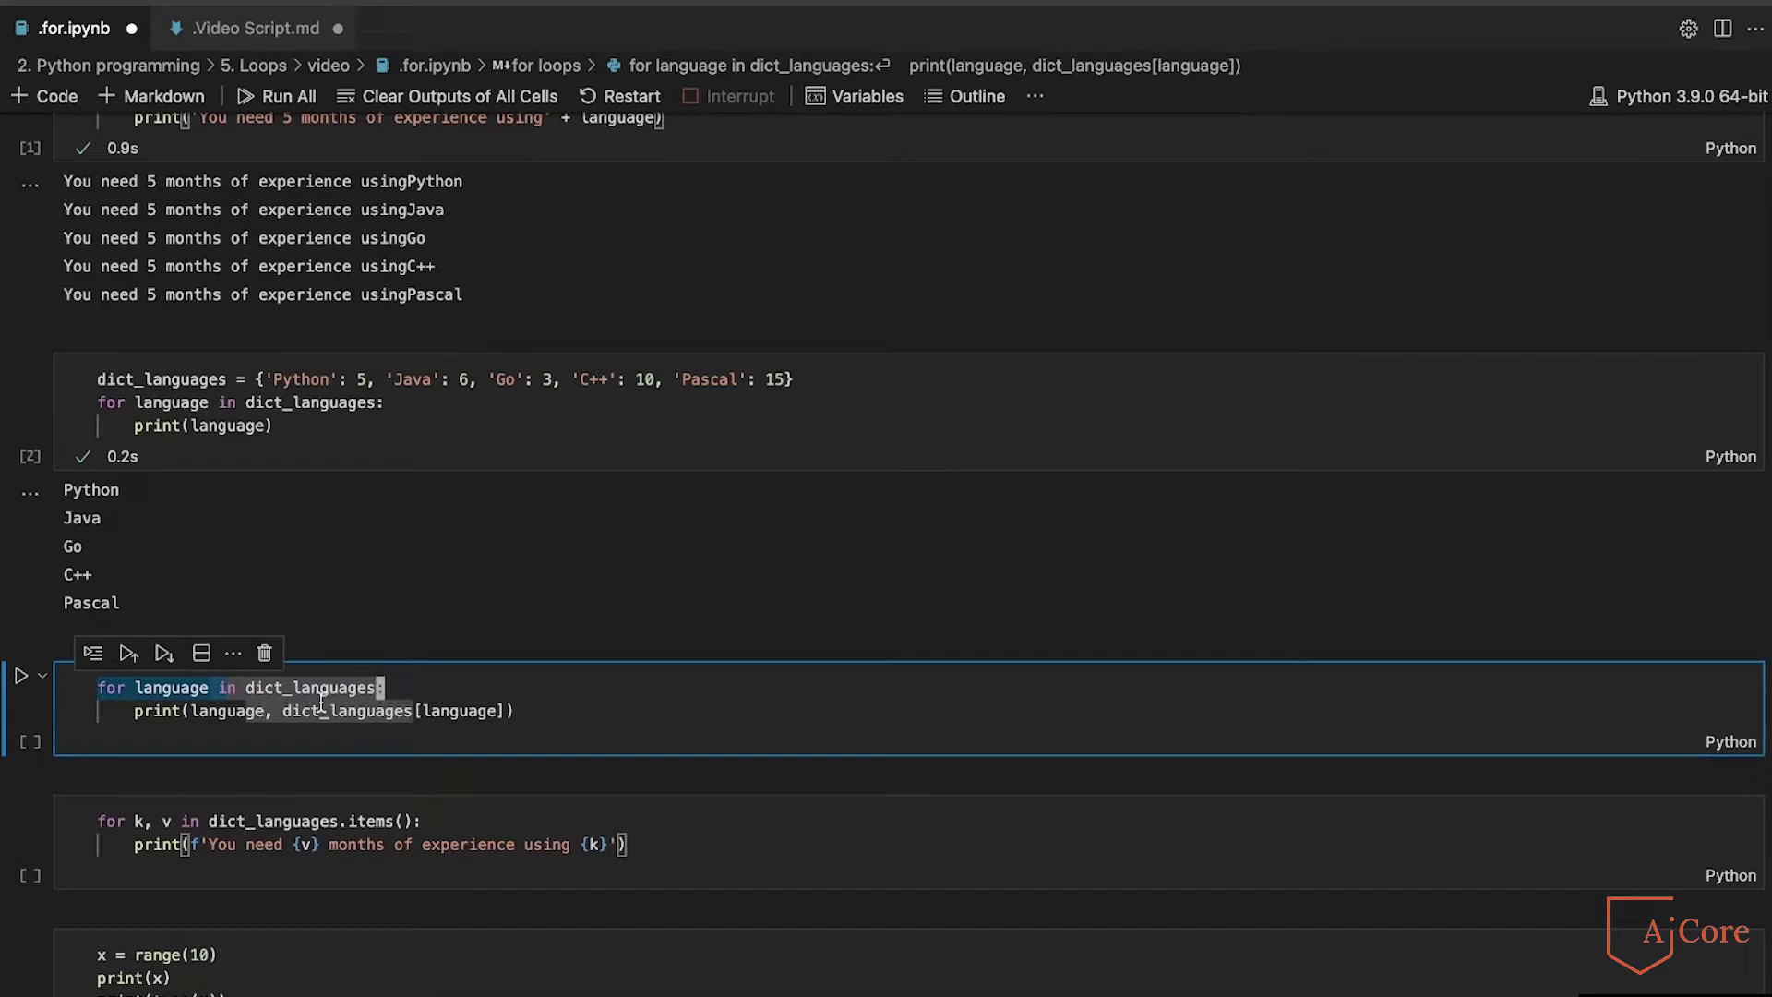
pyautogui.moveTo(283, 710); pyautogui.dragTo(502, 711)
pyautogui.click(503, 711)
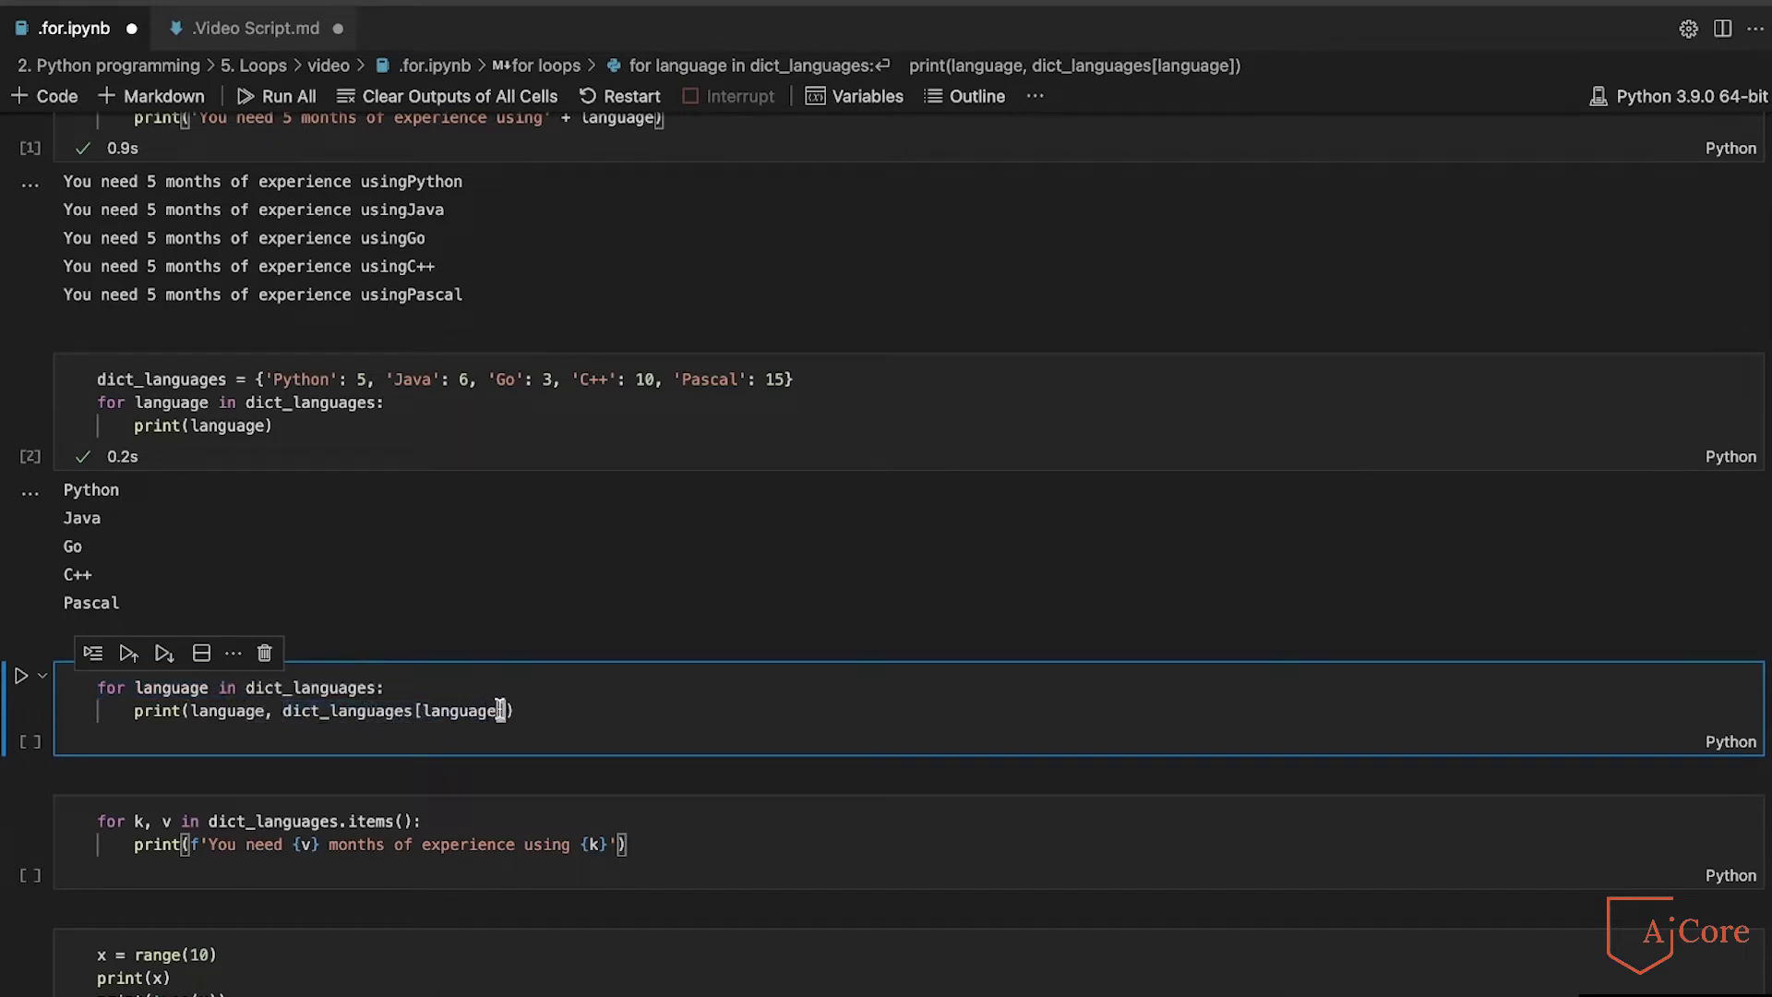
pyautogui.hotkey('shift', 'Return')
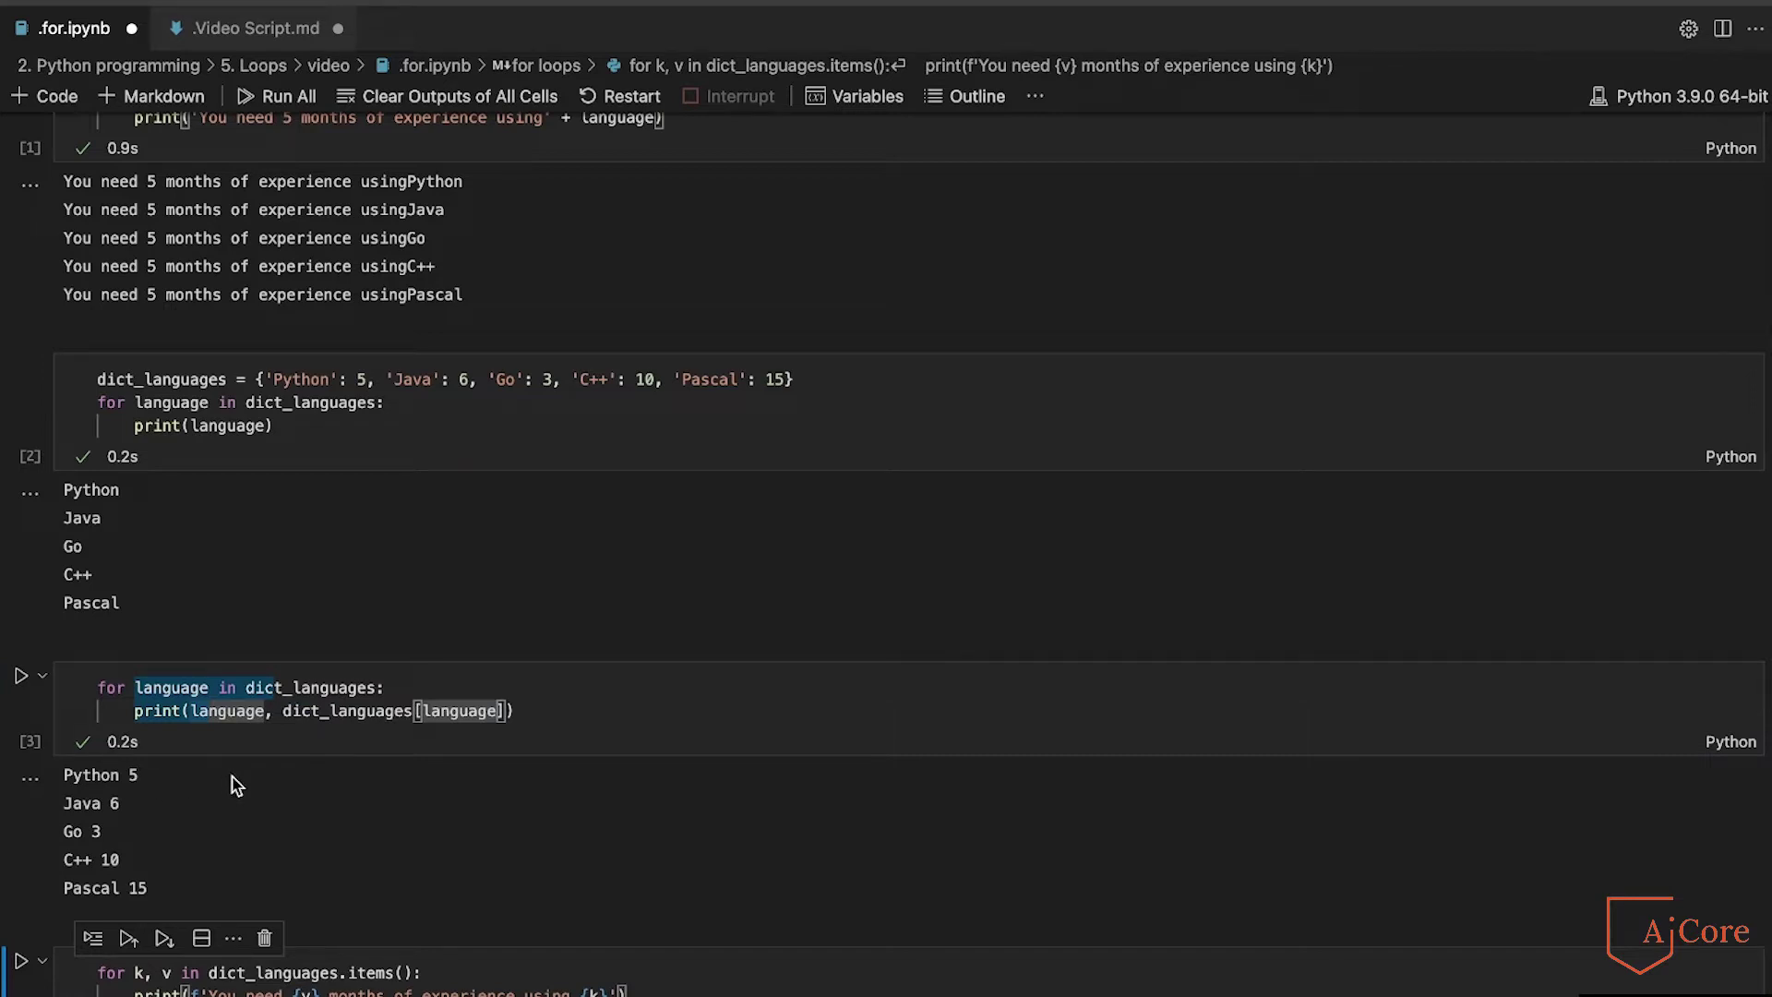
pyautogui.moveTo(303, 655)
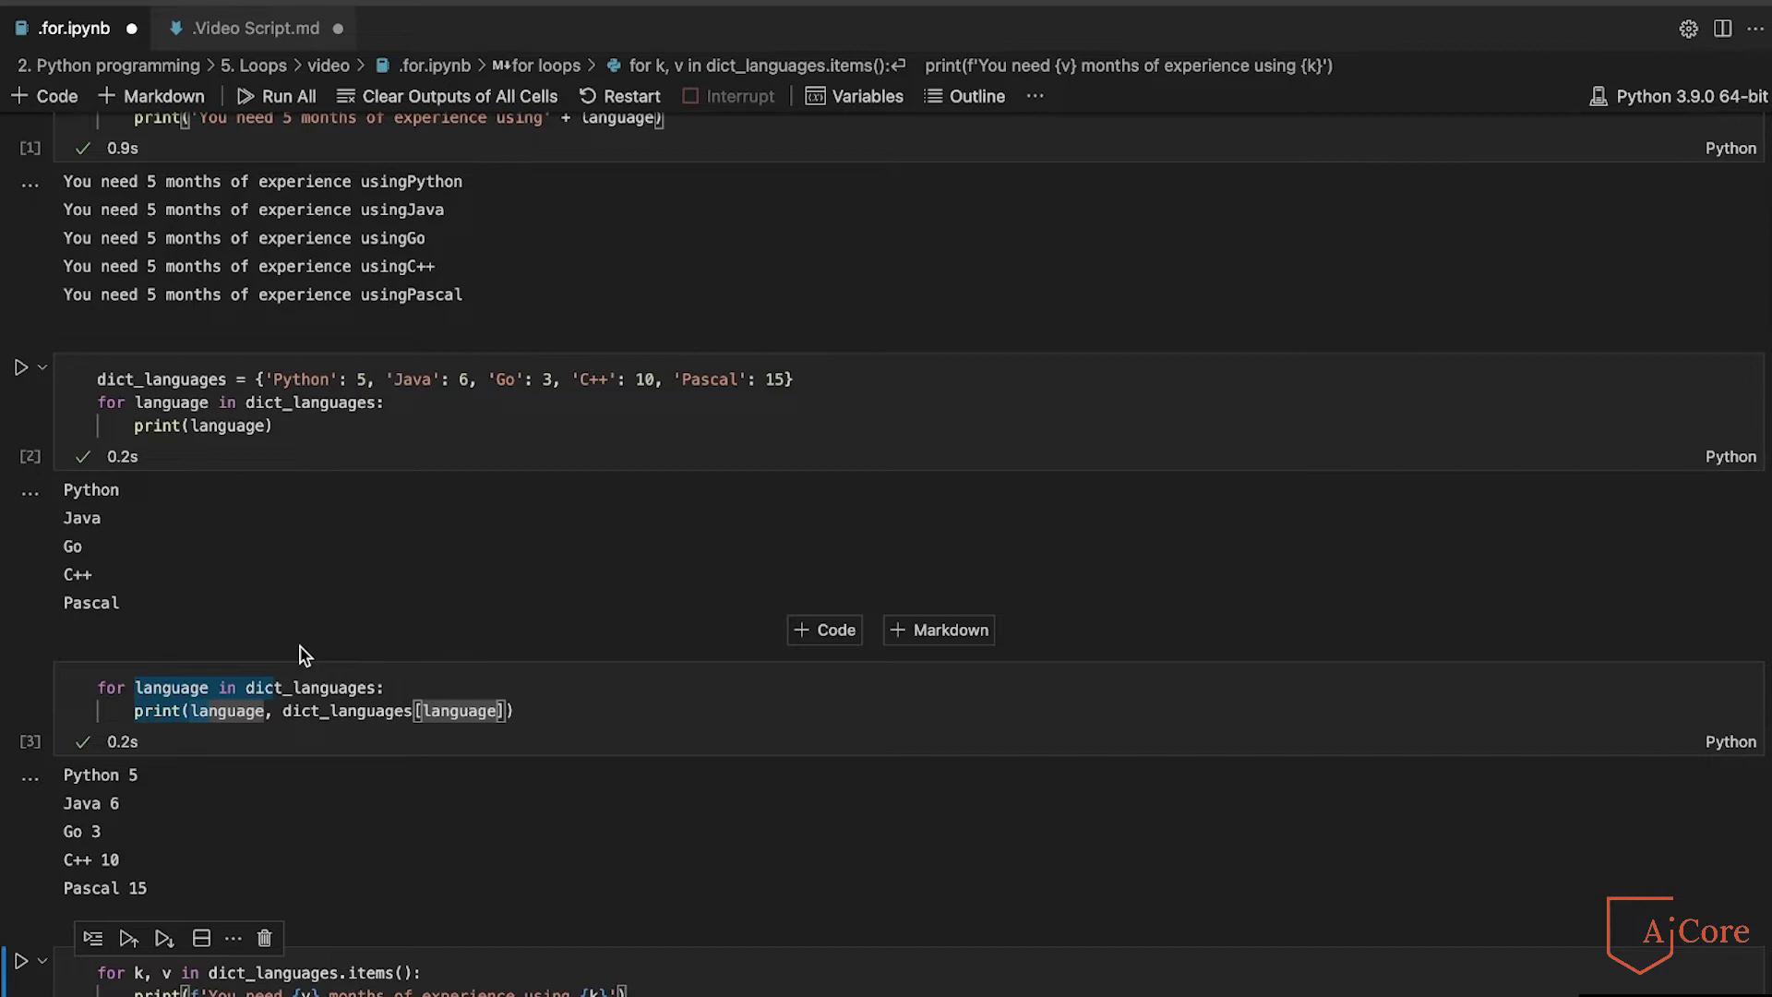
pyautogui.scroll(-5, 305, 655)
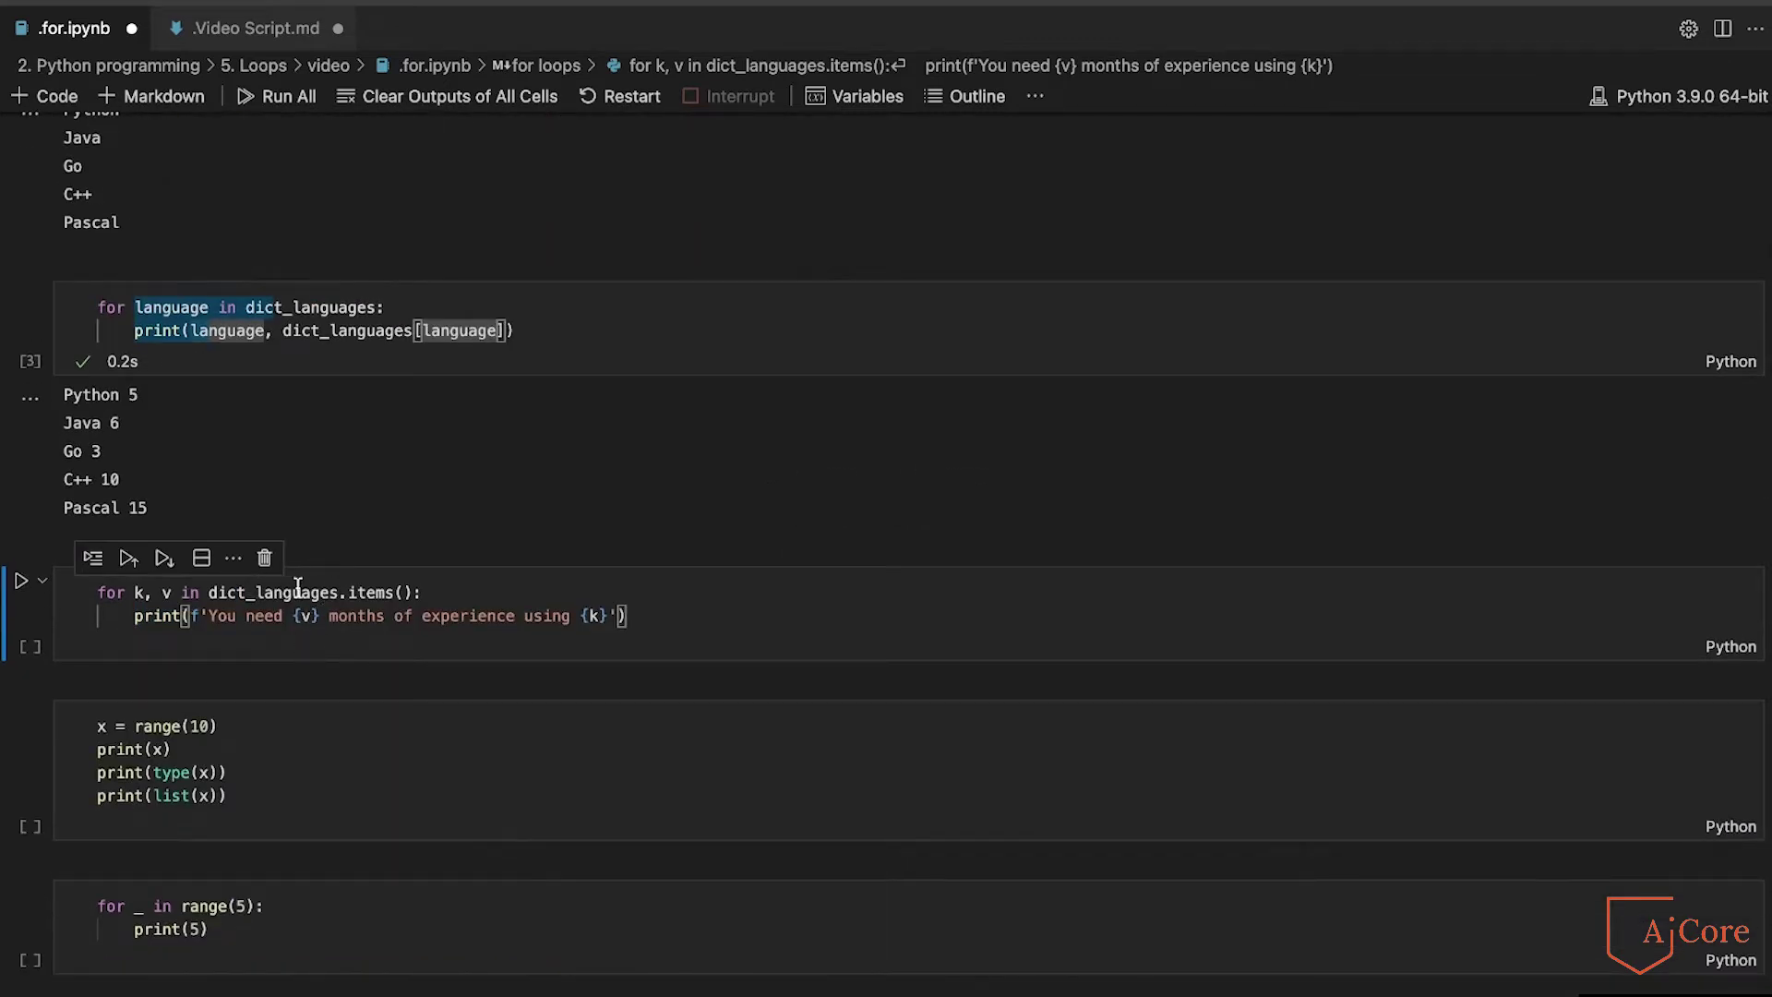
pyautogui.click(443, 592)
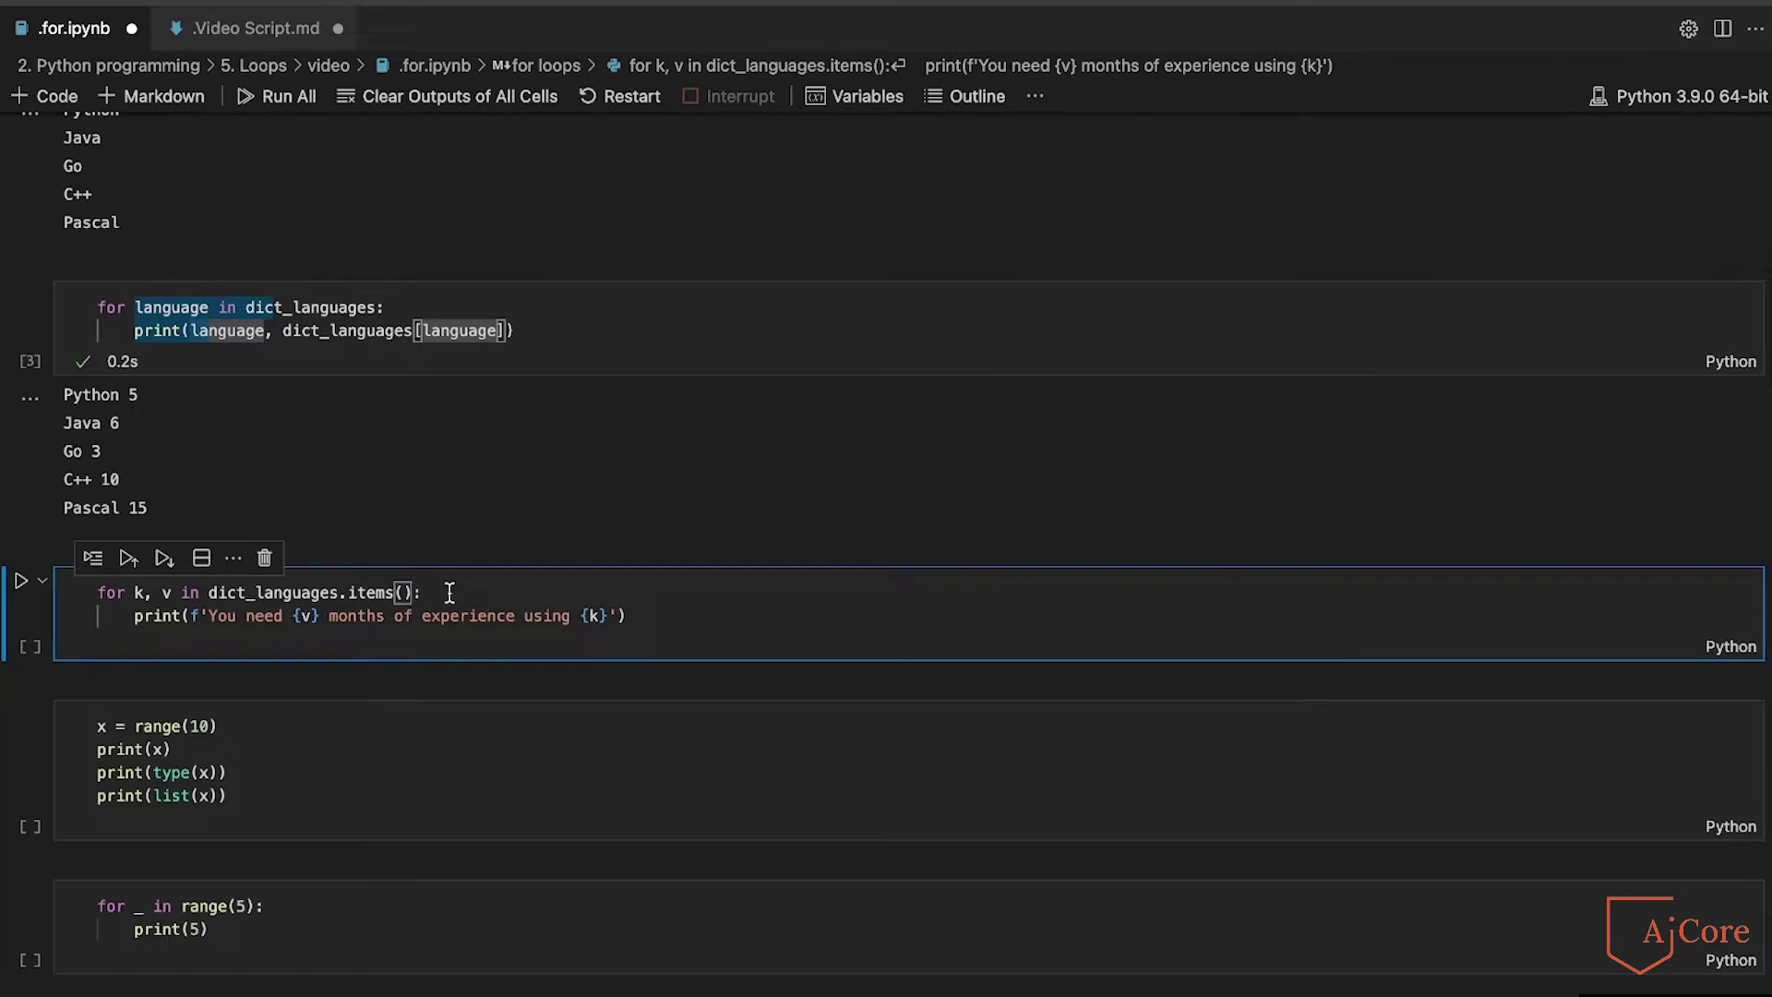
pyautogui.hotkey('shift', 'Return')
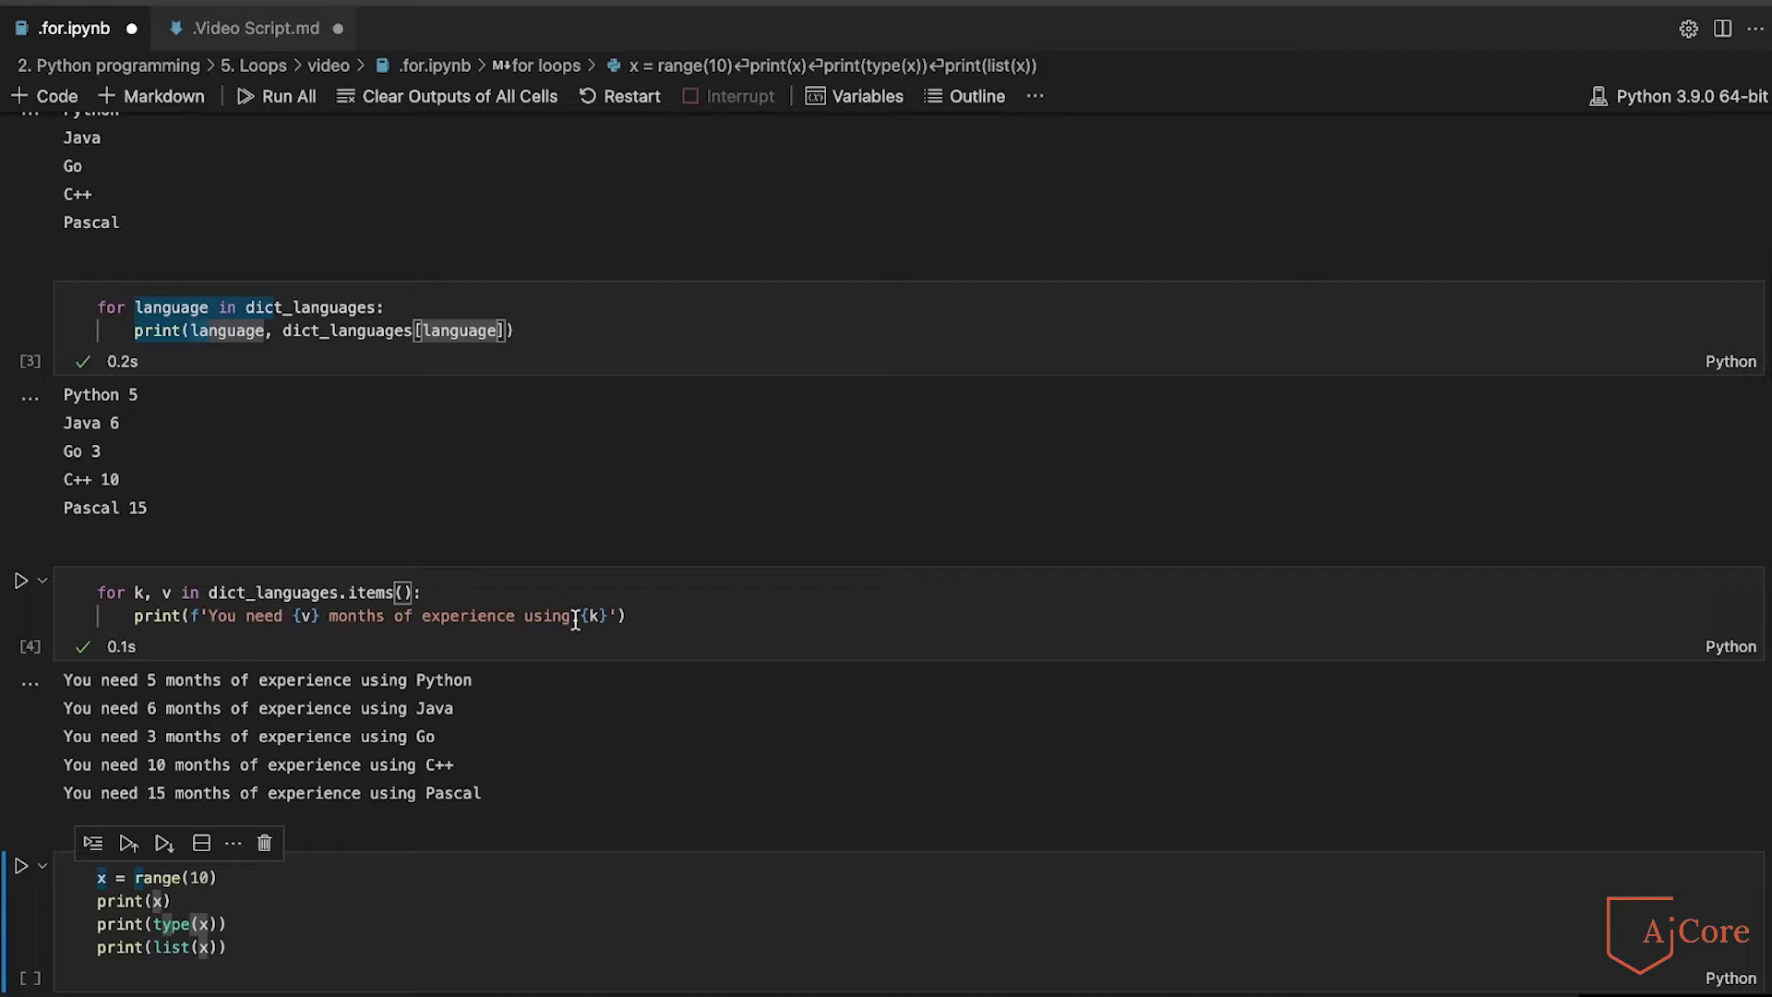
pyautogui.scroll(3, 399, 623)
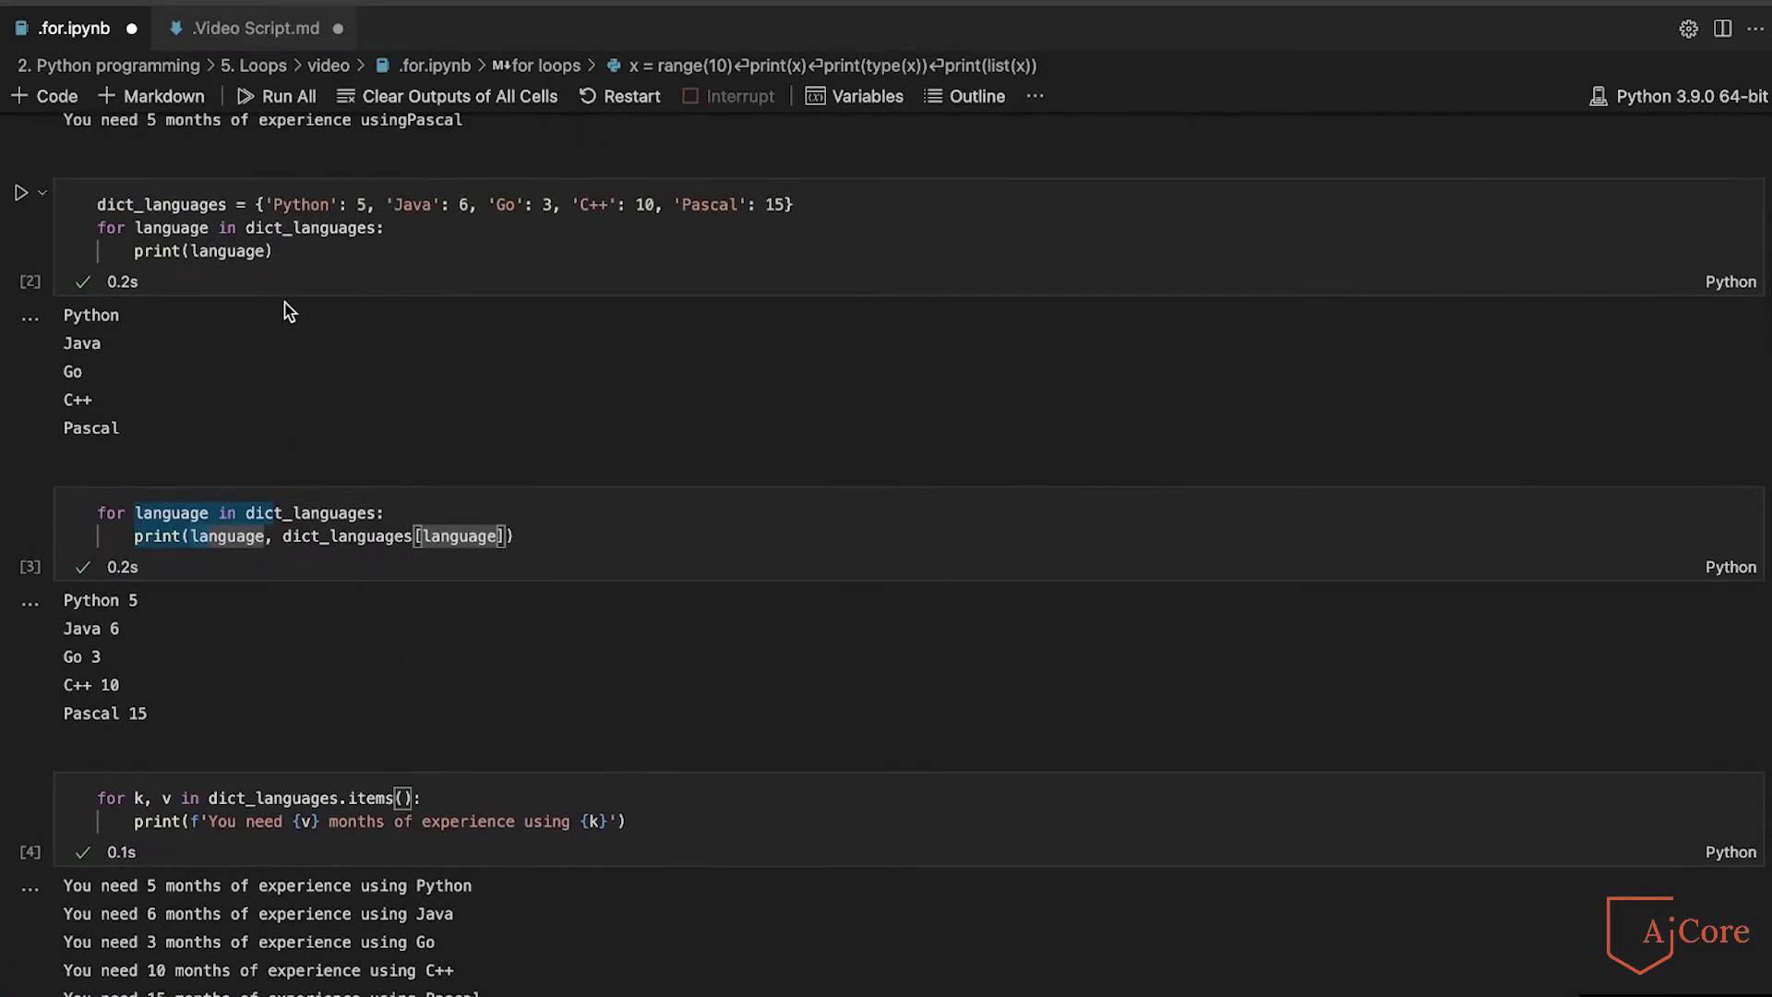
pyautogui.scroll(-5, 403, 473)
# - Run the x = range(10) cell, printing range(0, 10), its class and the list 0–9
pyautogui.click(402, 472)
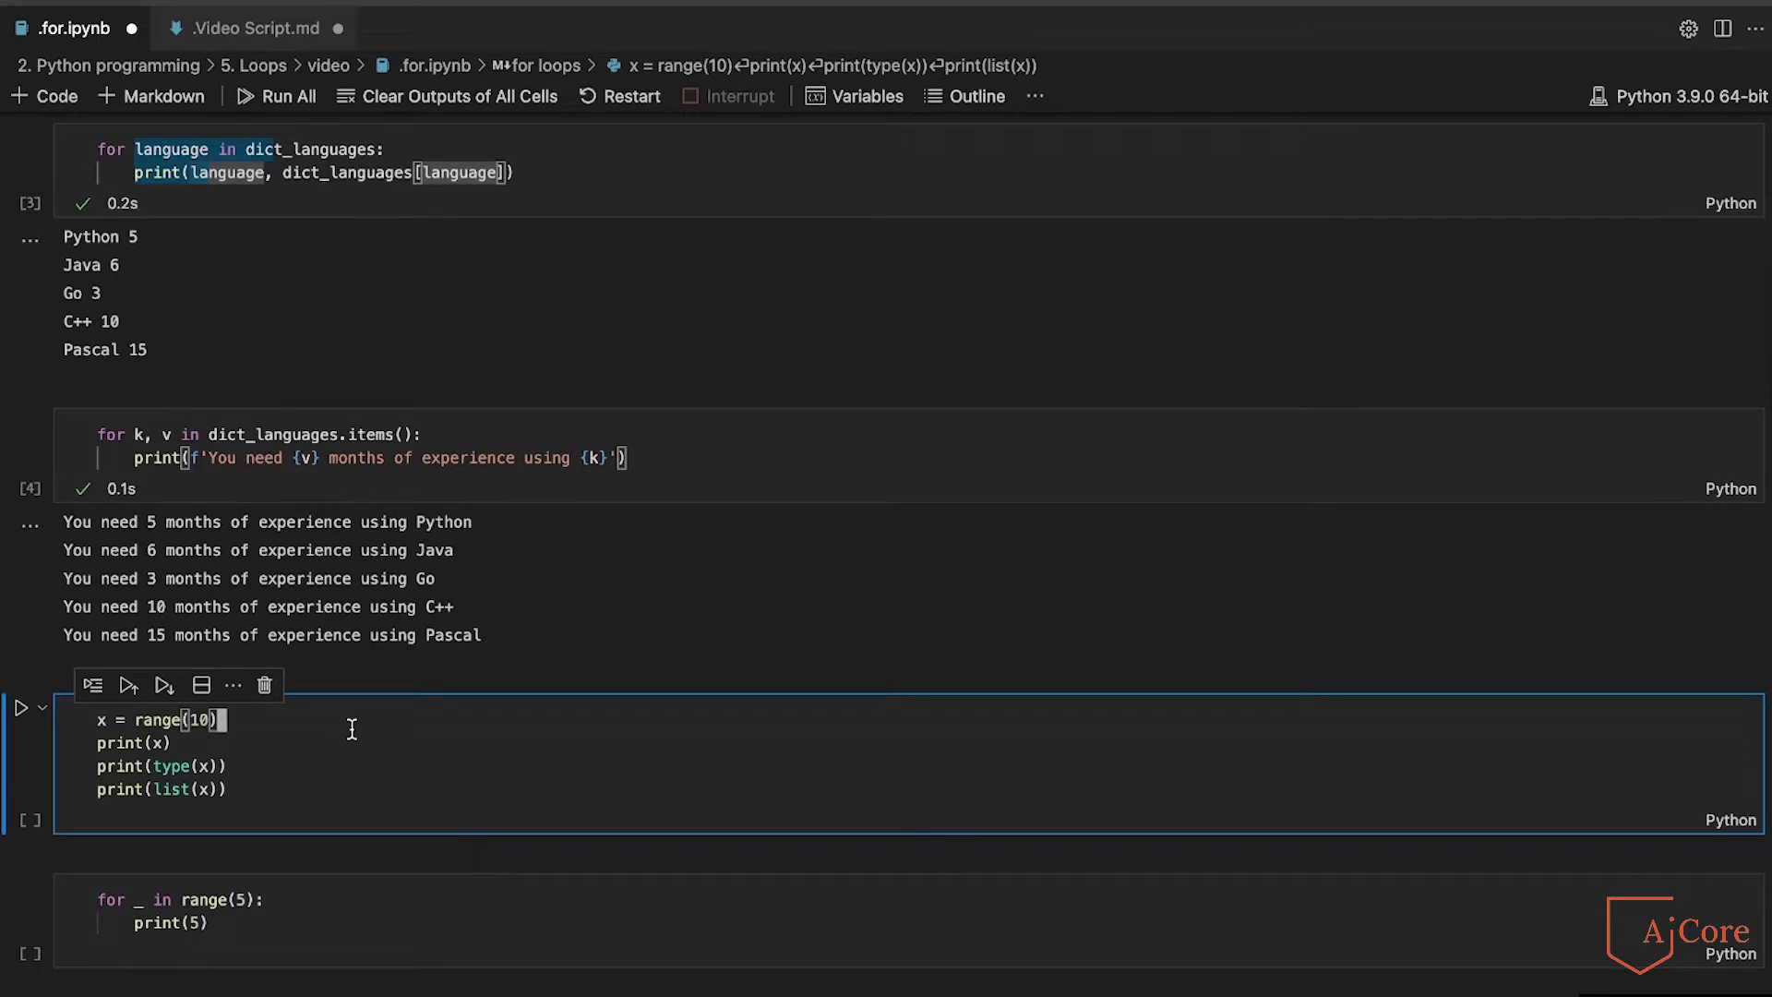
pyautogui.hotkey('shift', 'Return')
pyautogui.scroll(-1, 351, 734)
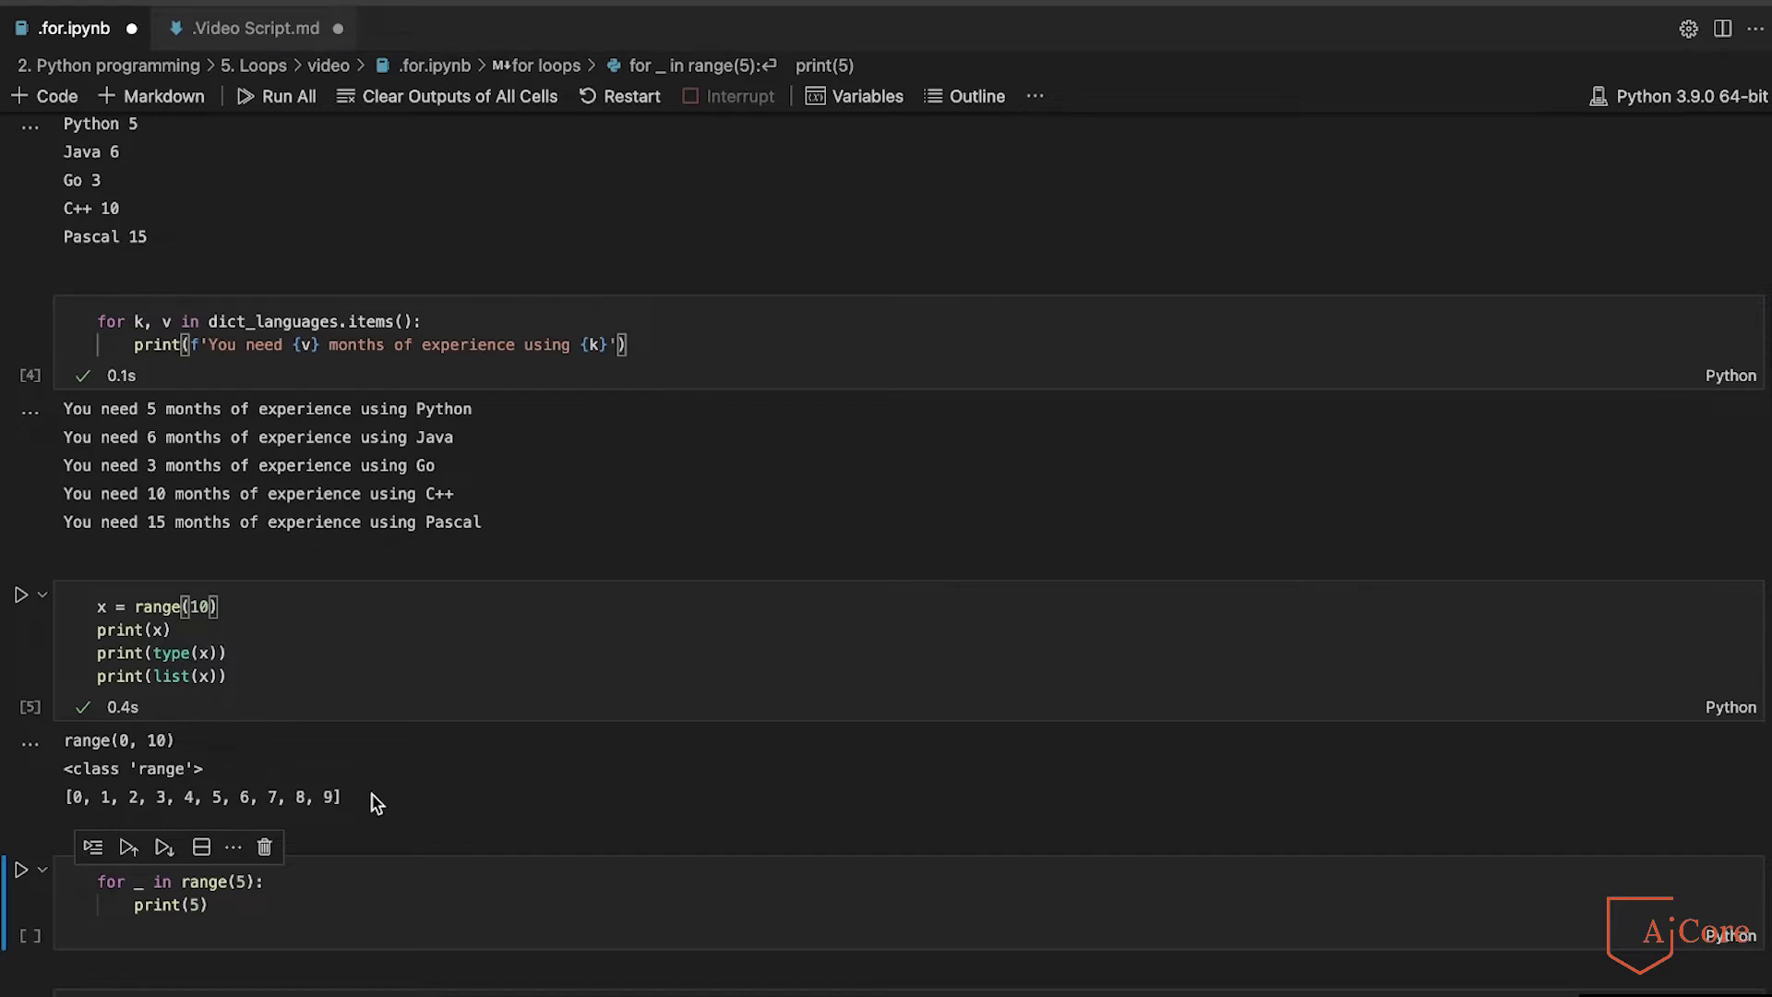
pyautogui.moveTo(374, 800); pyautogui.dragTo(66, 797)
pyautogui.click(171, 807)
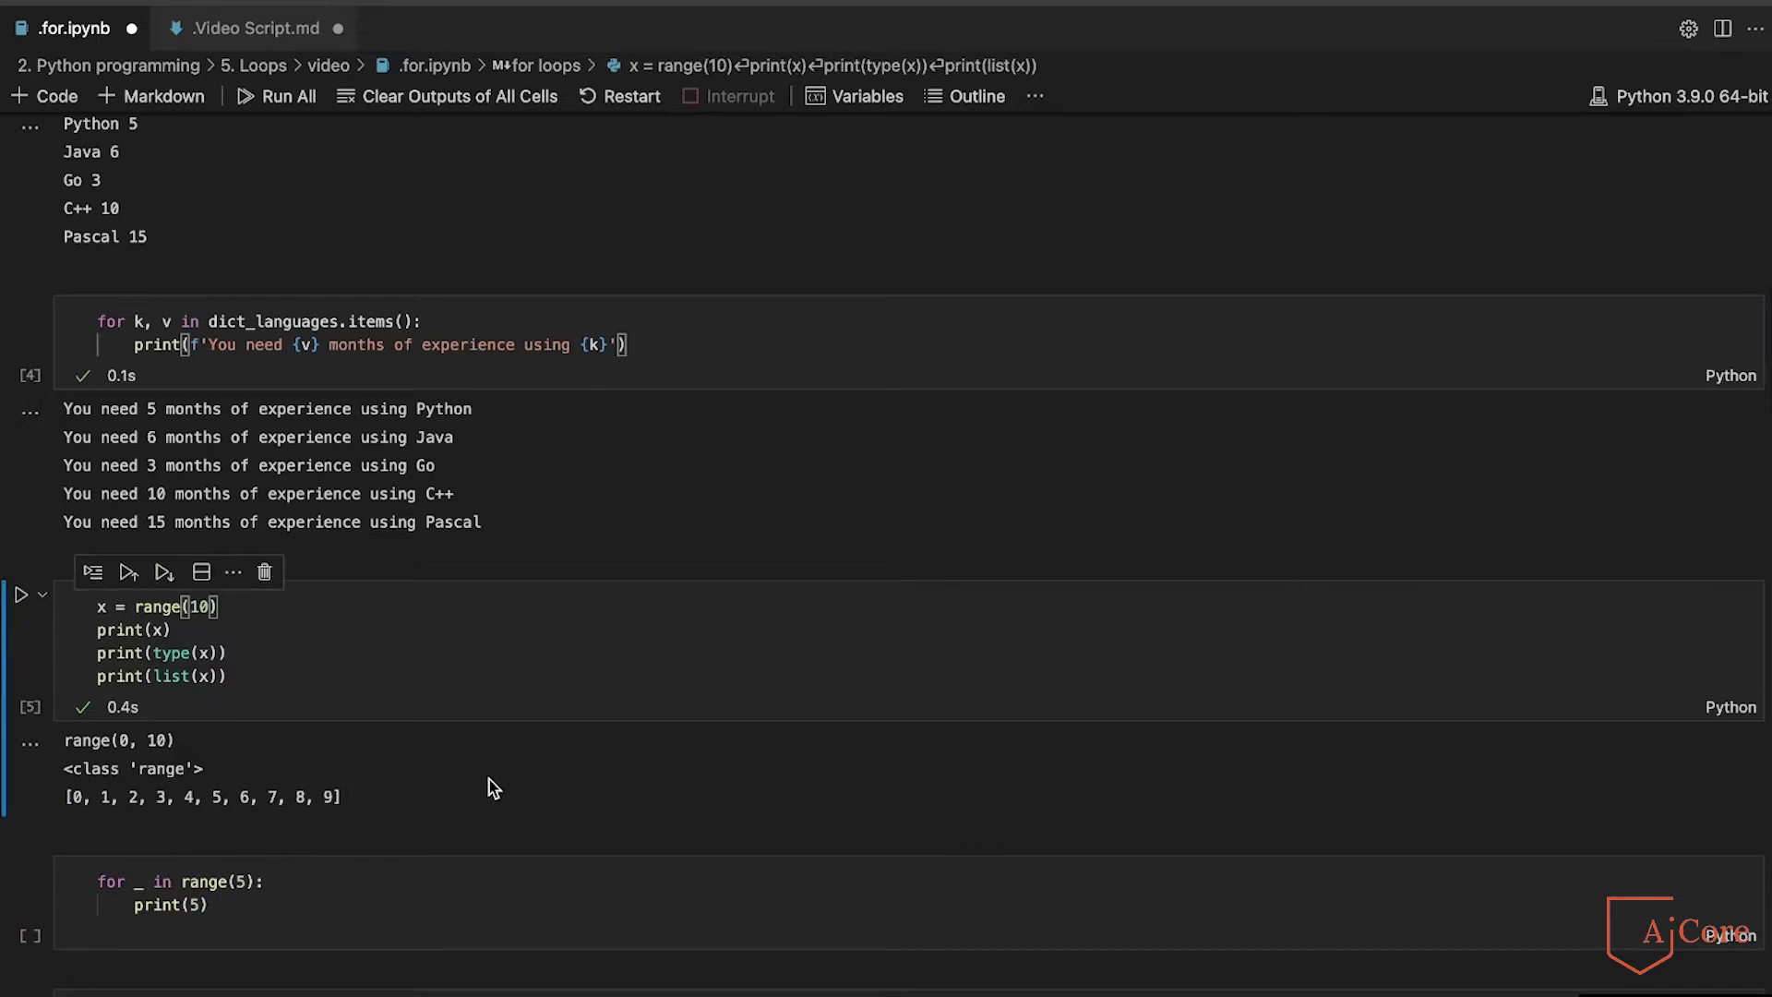
pyautogui.scroll(-1, 489, 788)
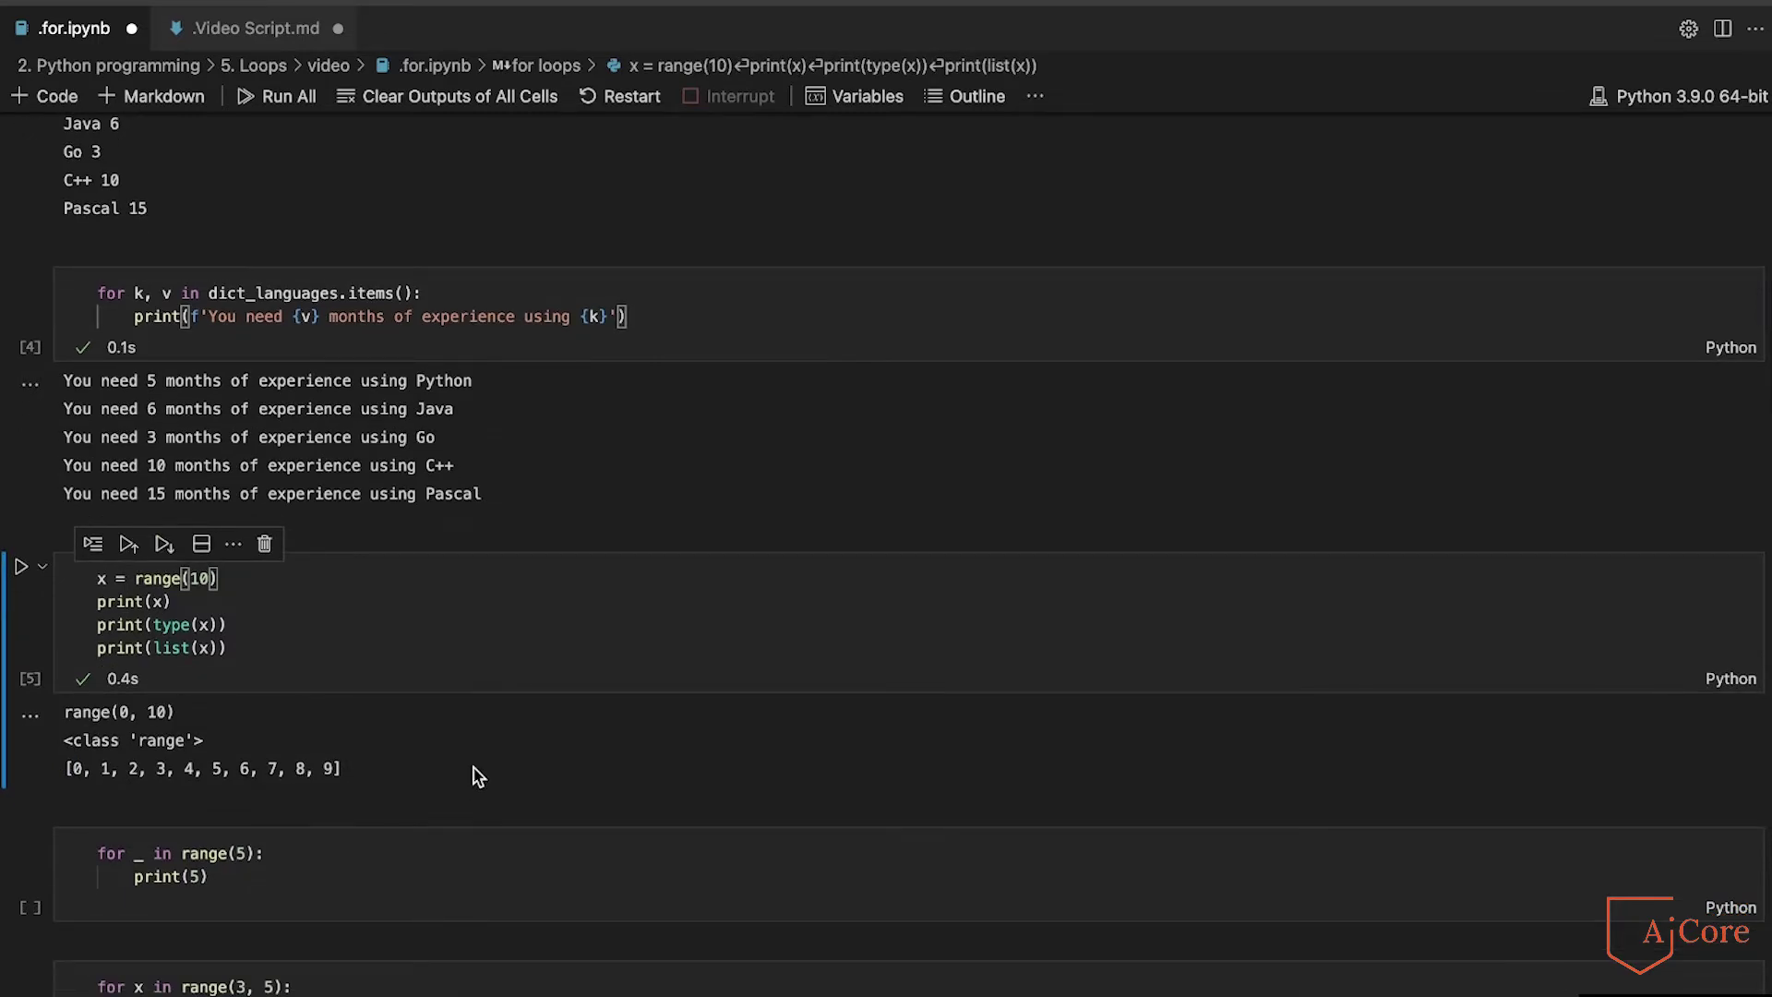
pyautogui.scroll(-3, 471, 770)
pyautogui.scroll(-3, 469, 766)
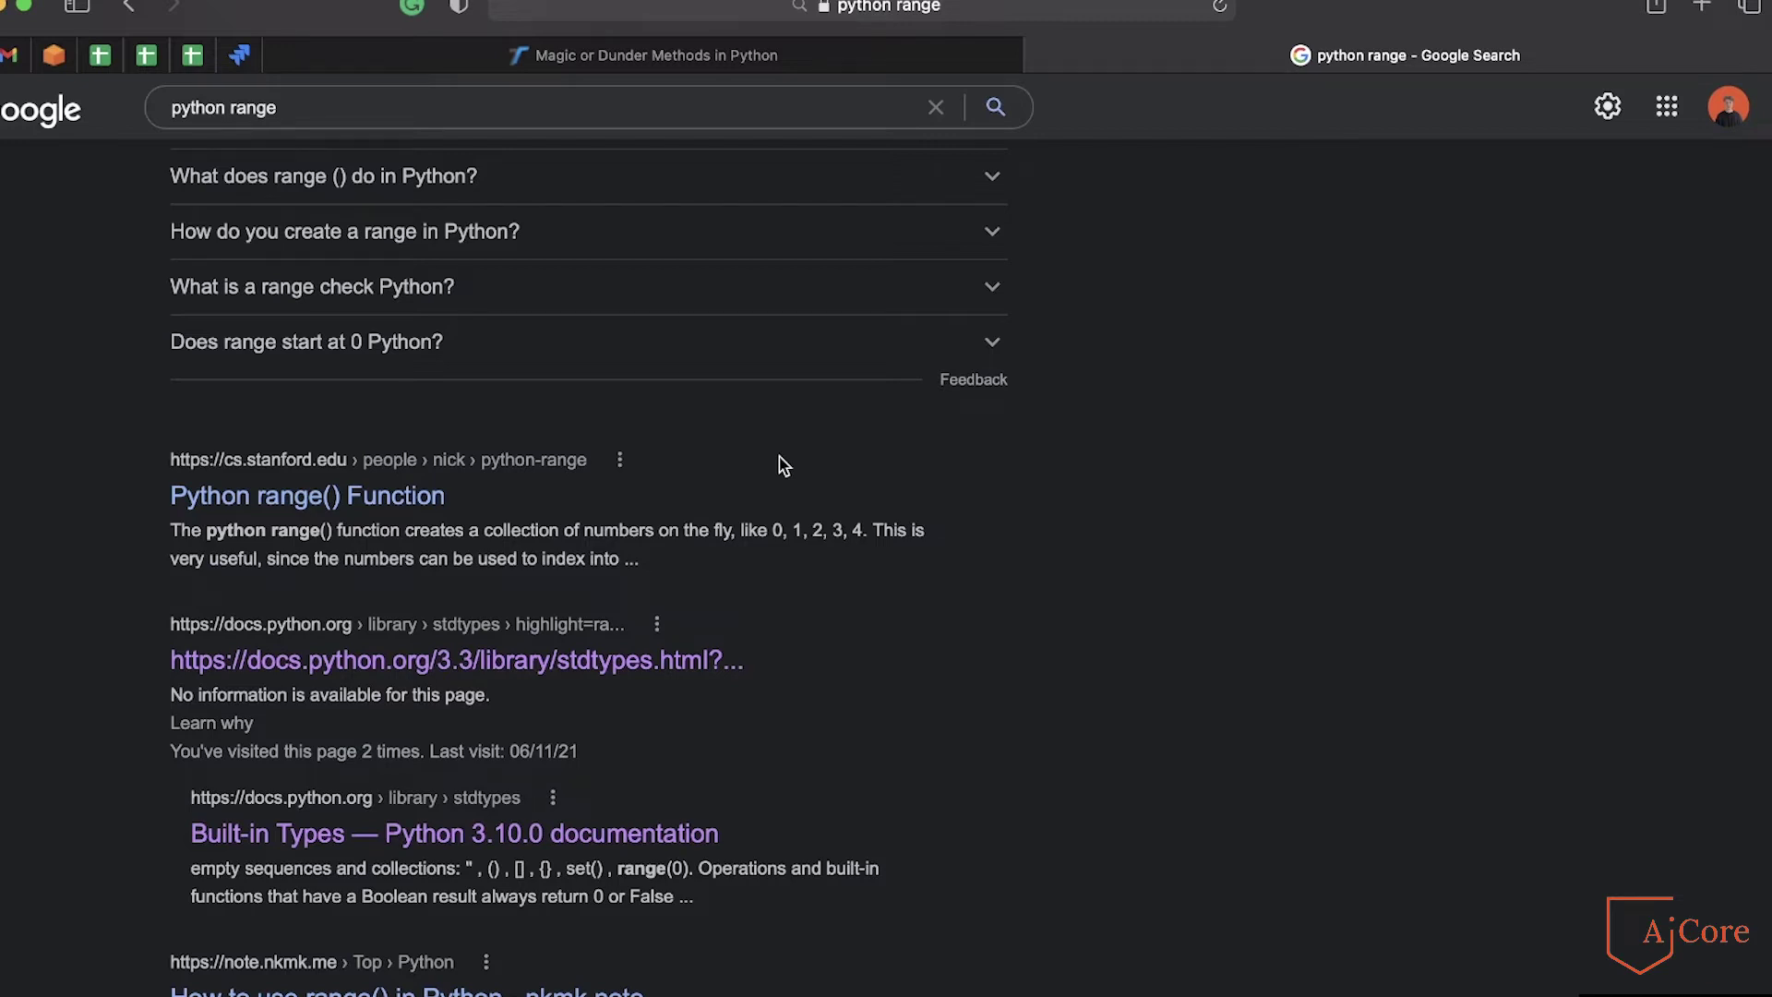
# - Open the Python Built-in Types docs and search 'range' to reach section 4.6.6 Ranges
pyautogui.click(656, 670)
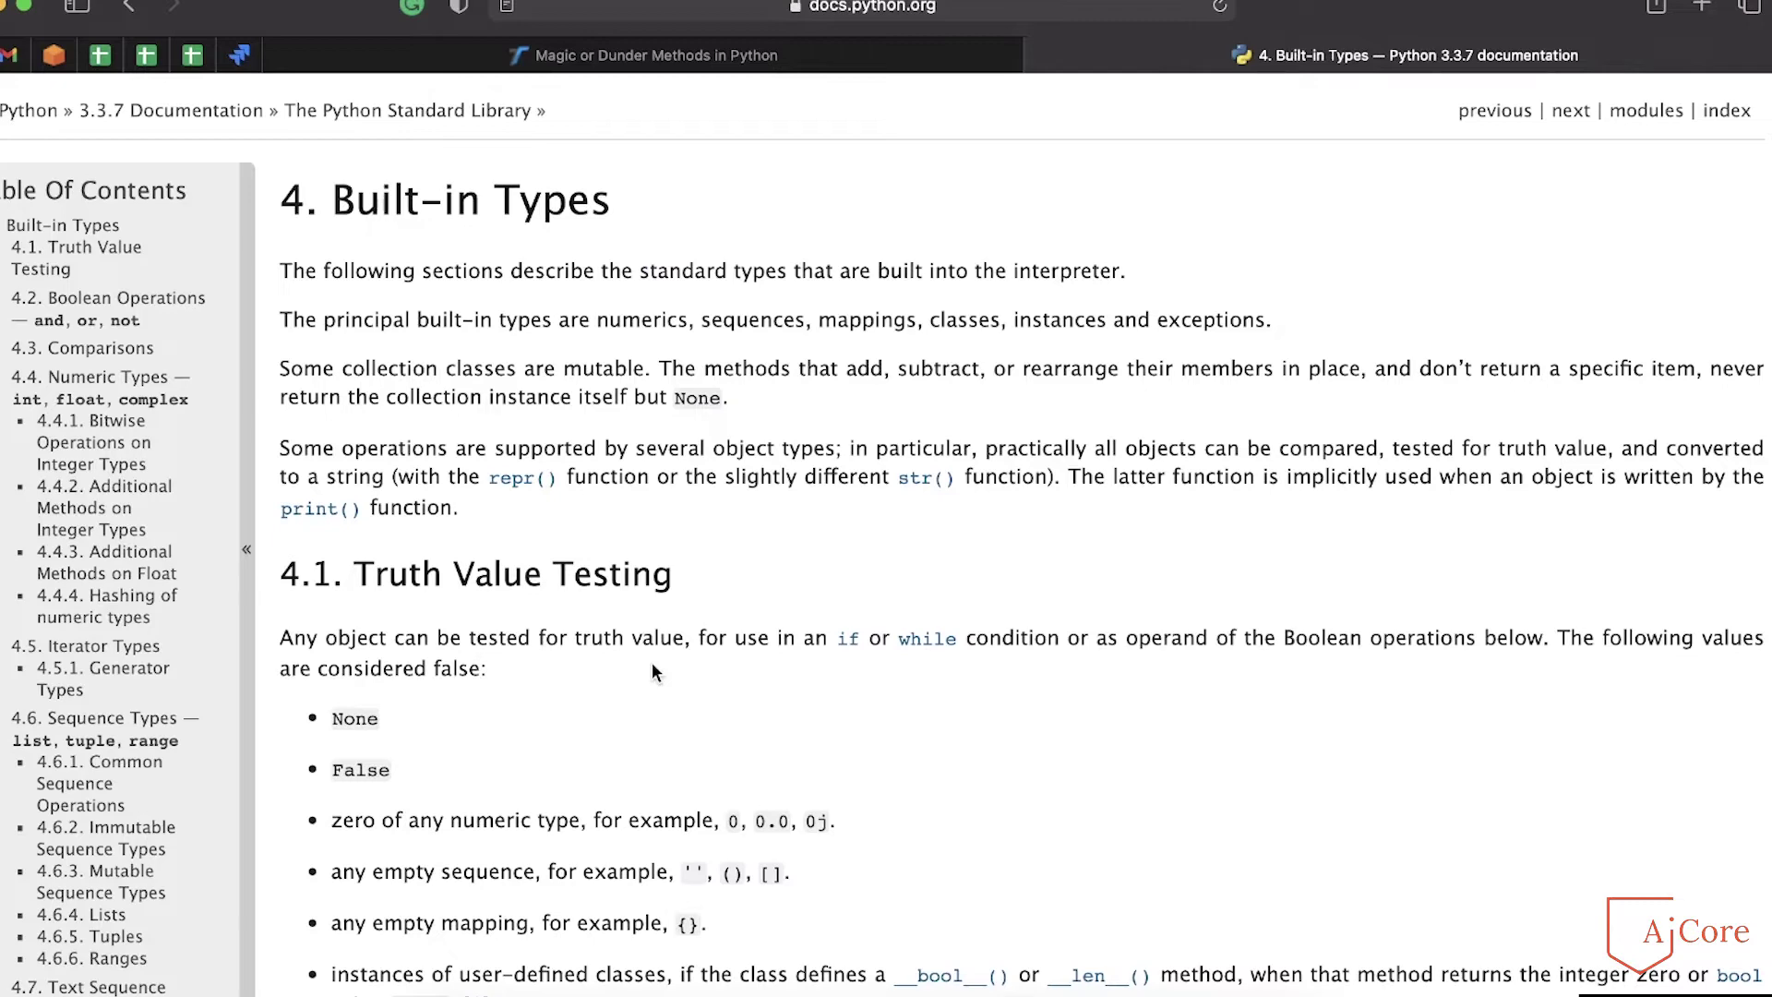
pyautogui.scroll(-2, 856, 555)
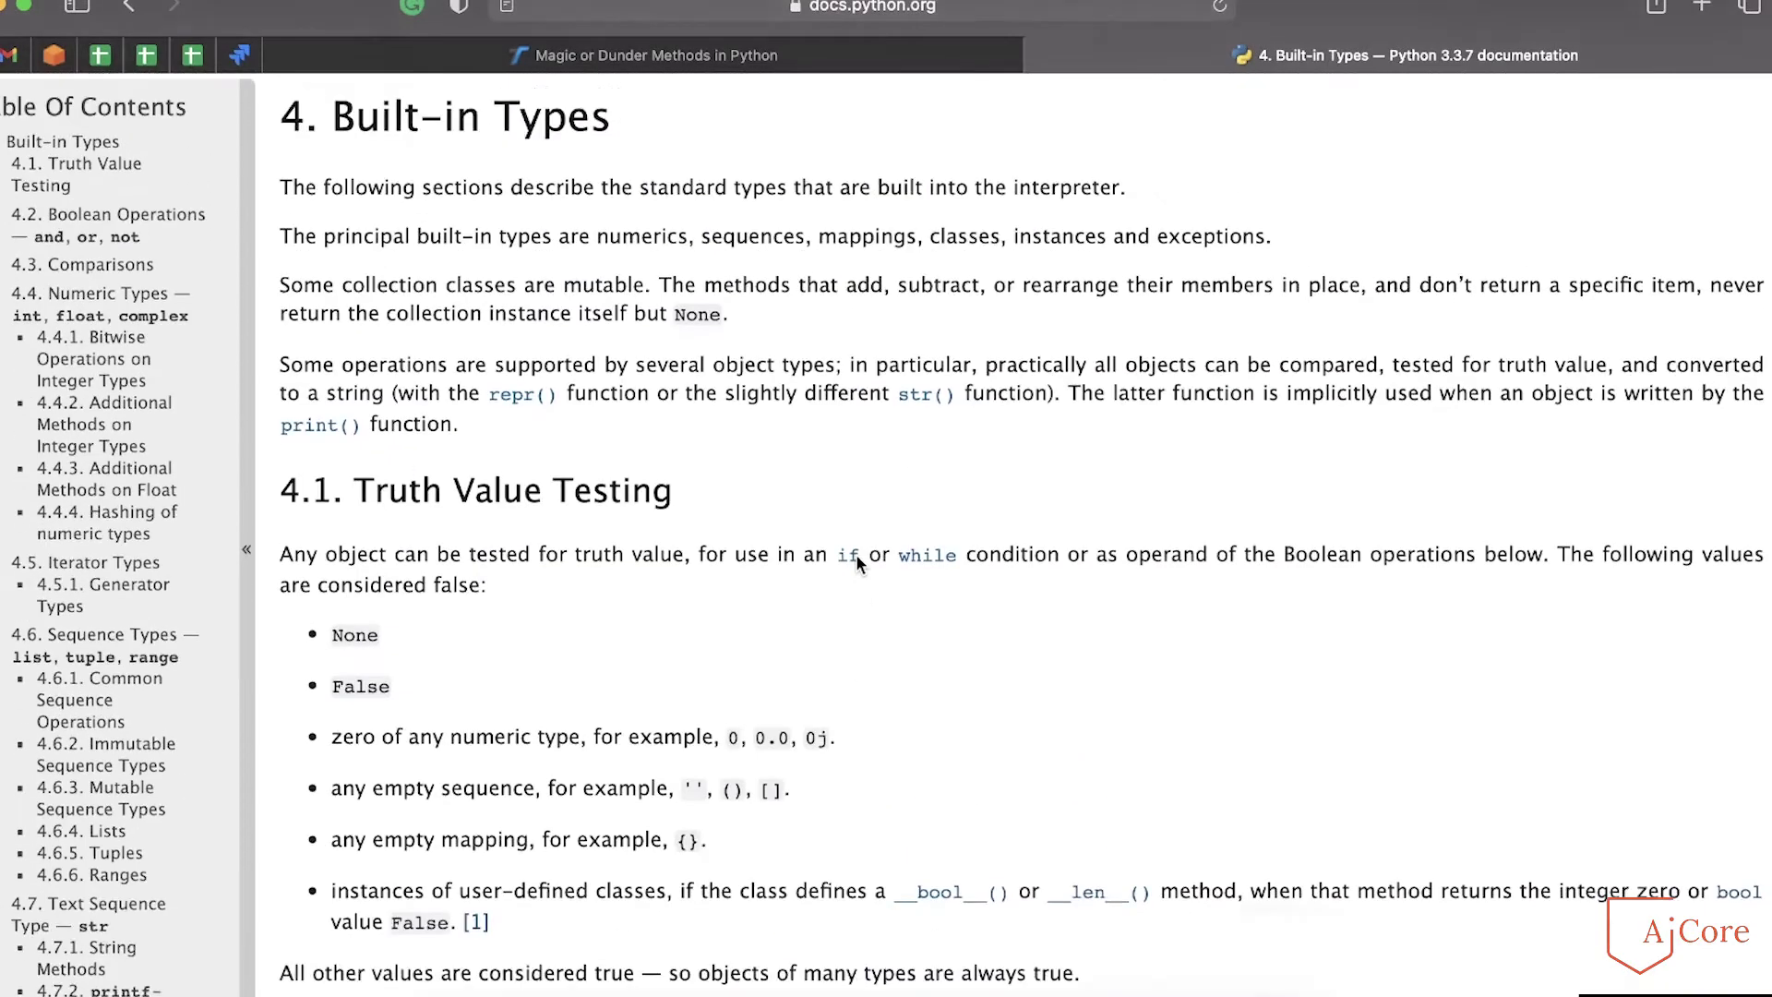
pyautogui.scroll(2, 856, 555)
pyautogui.press('super+f')
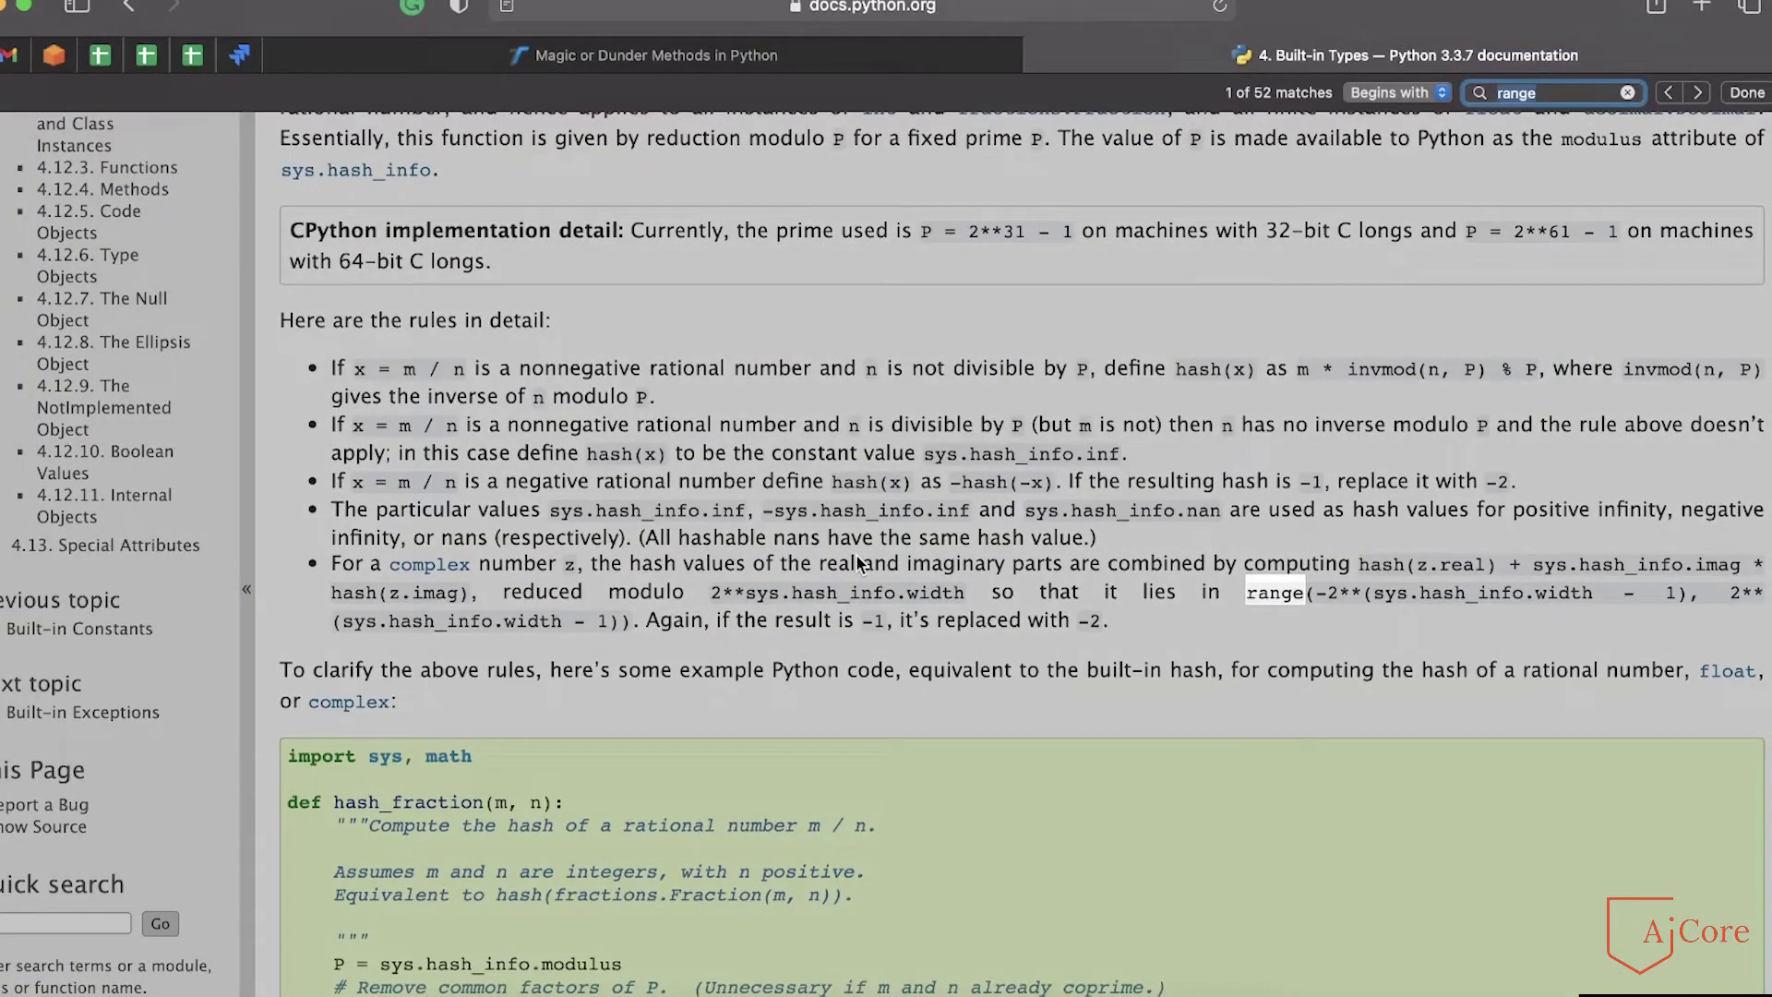
pyautogui.press('Return')
pyautogui.press('Return')
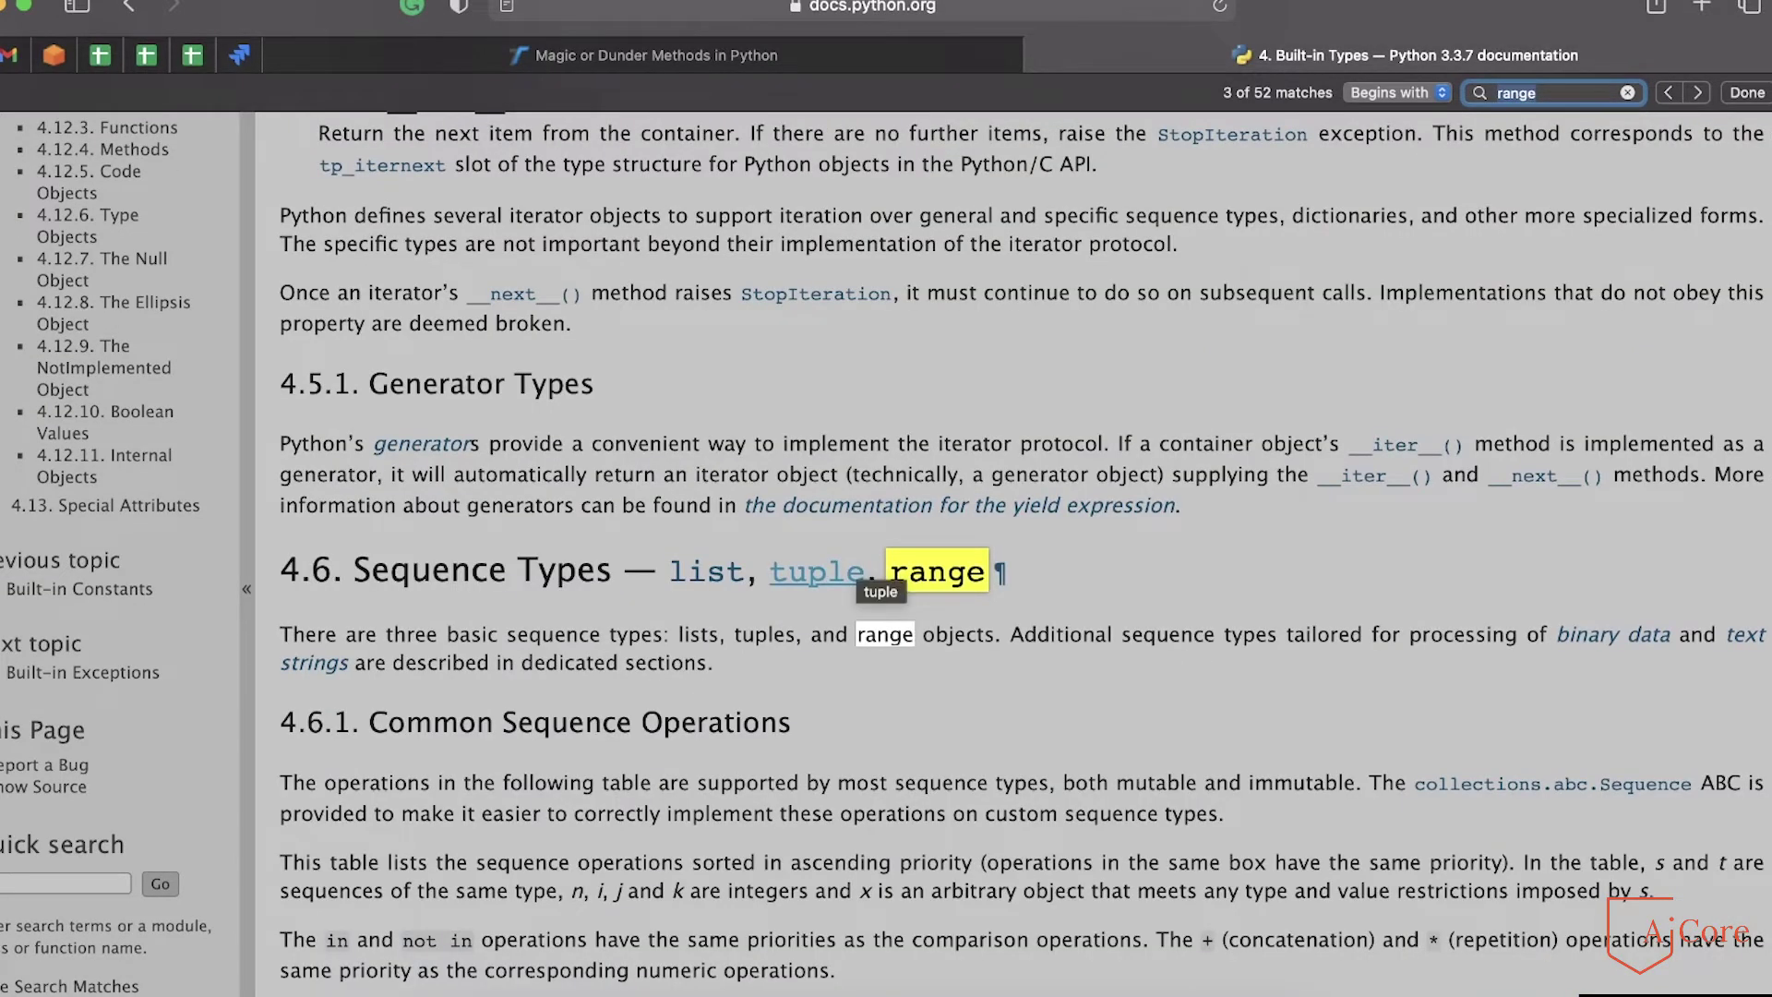
pyautogui.press('Return')
pyautogui.press('Return')
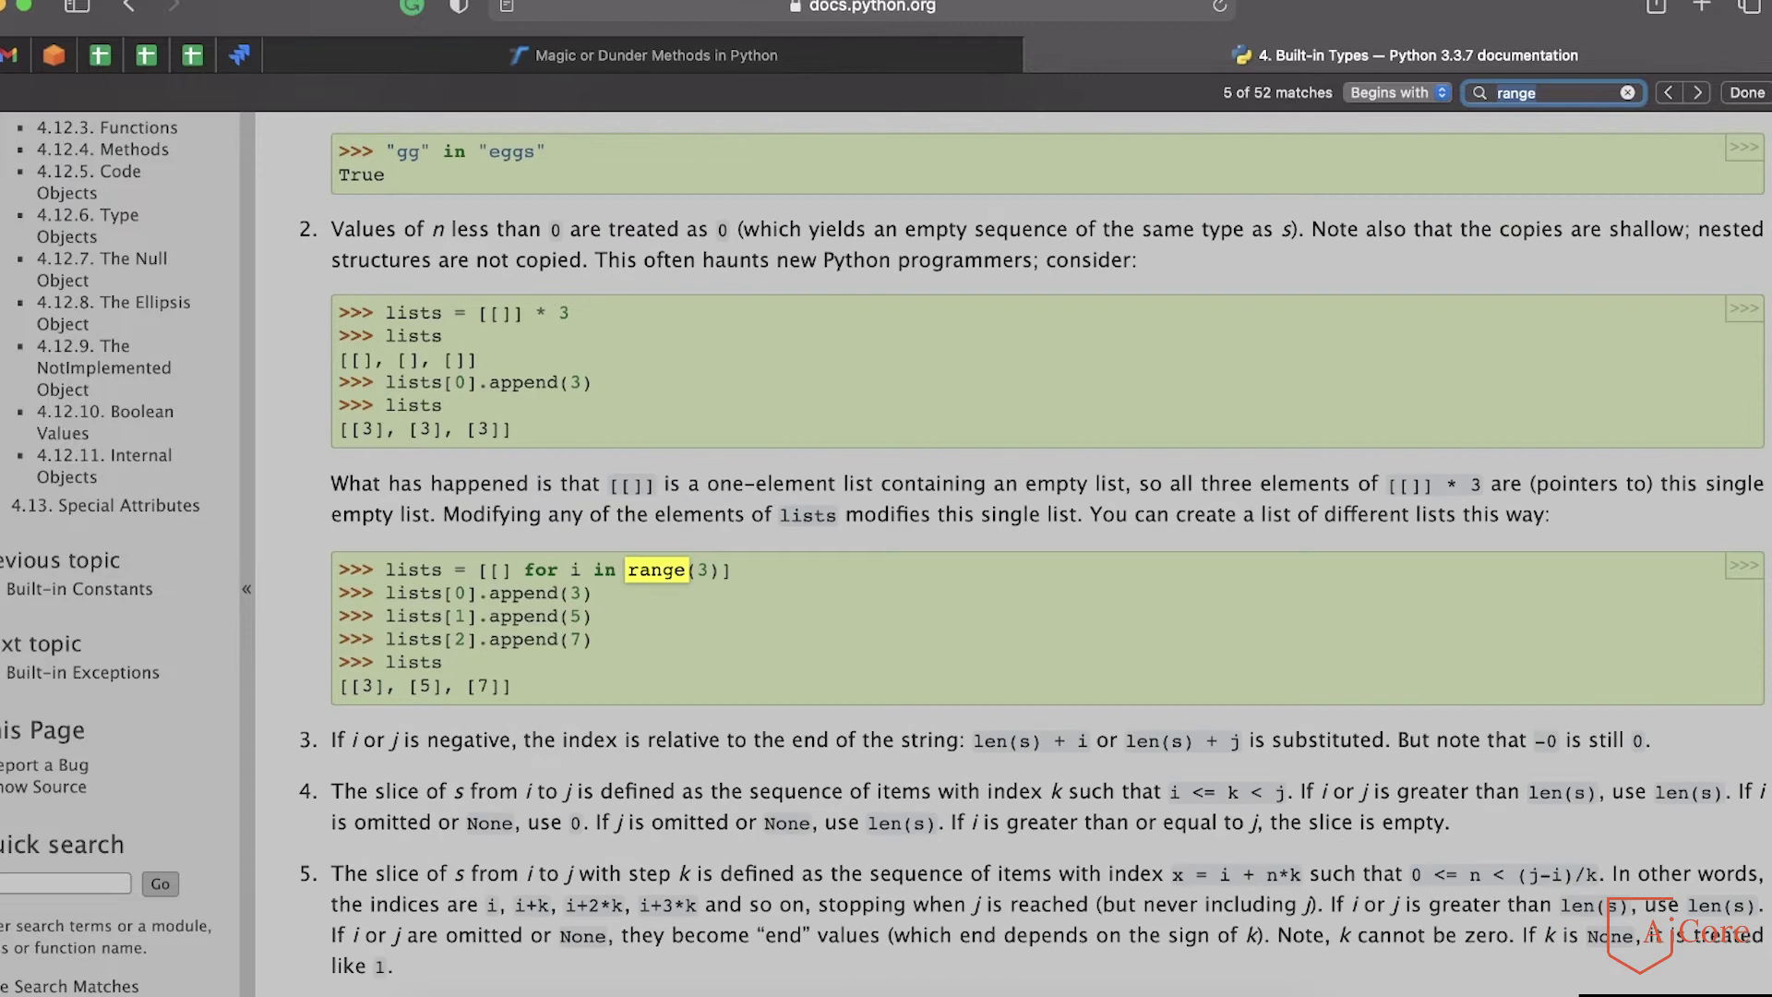
pyautogui.press('Return')
pyautogui.press('Return')
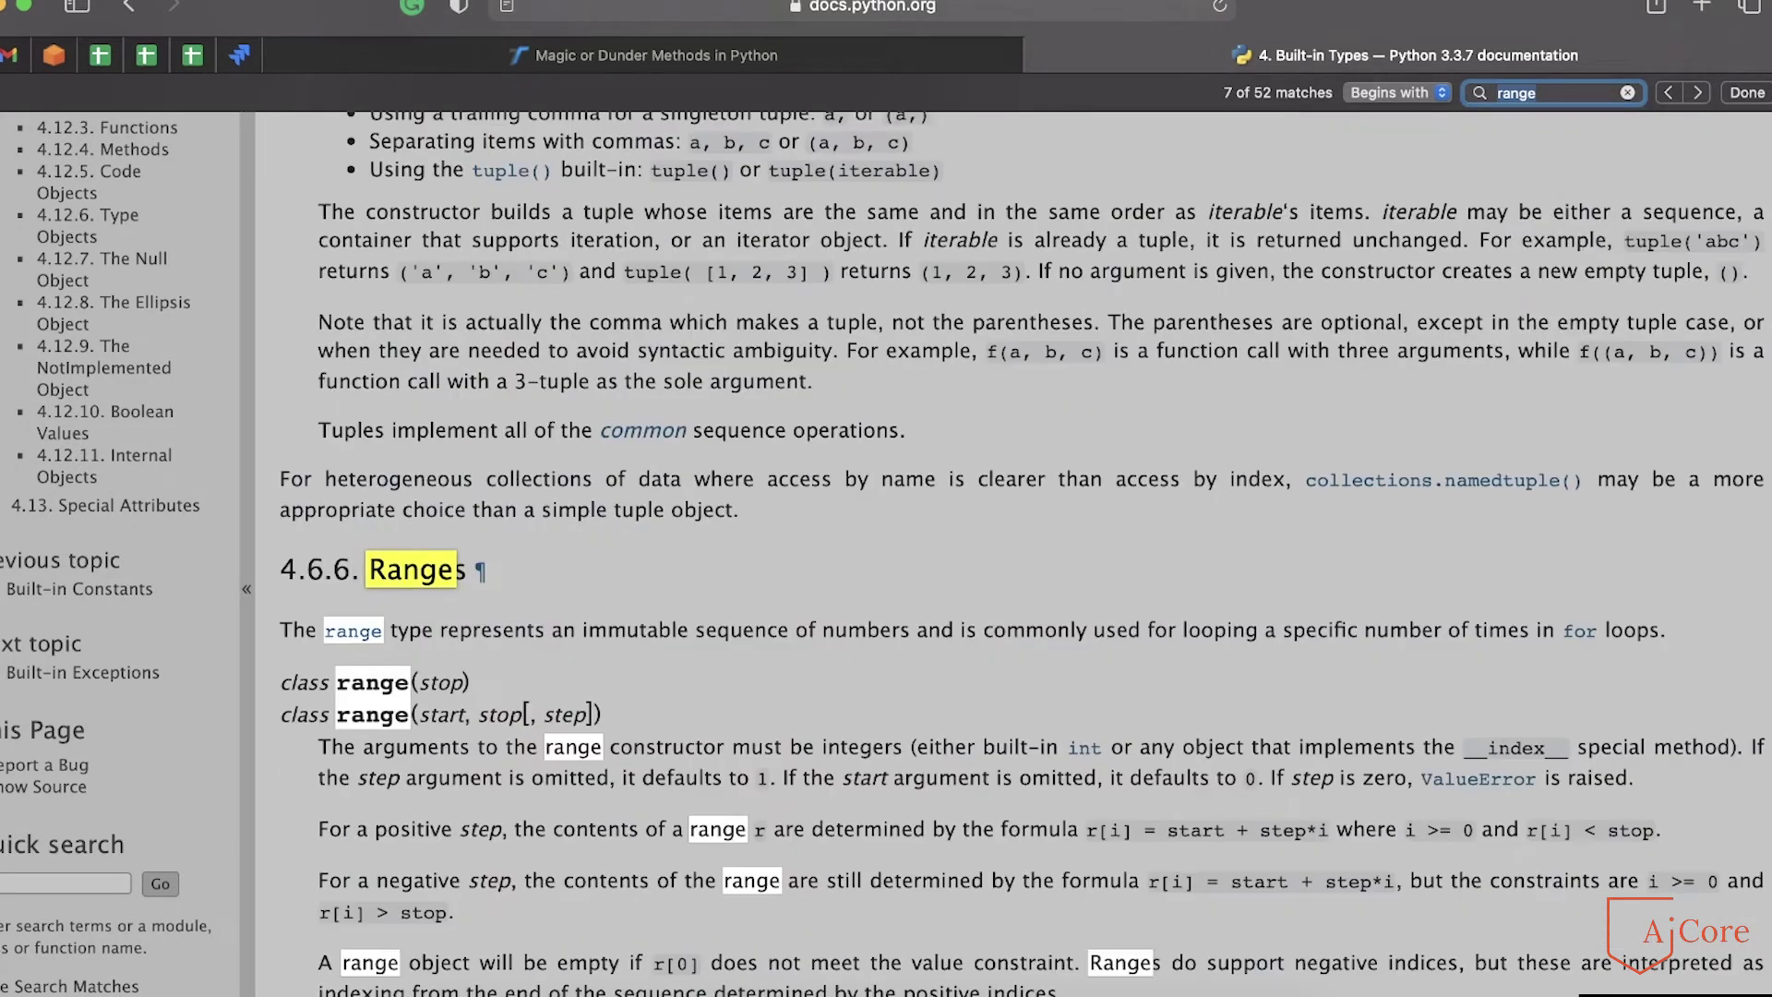
pyautogui.press('Return')
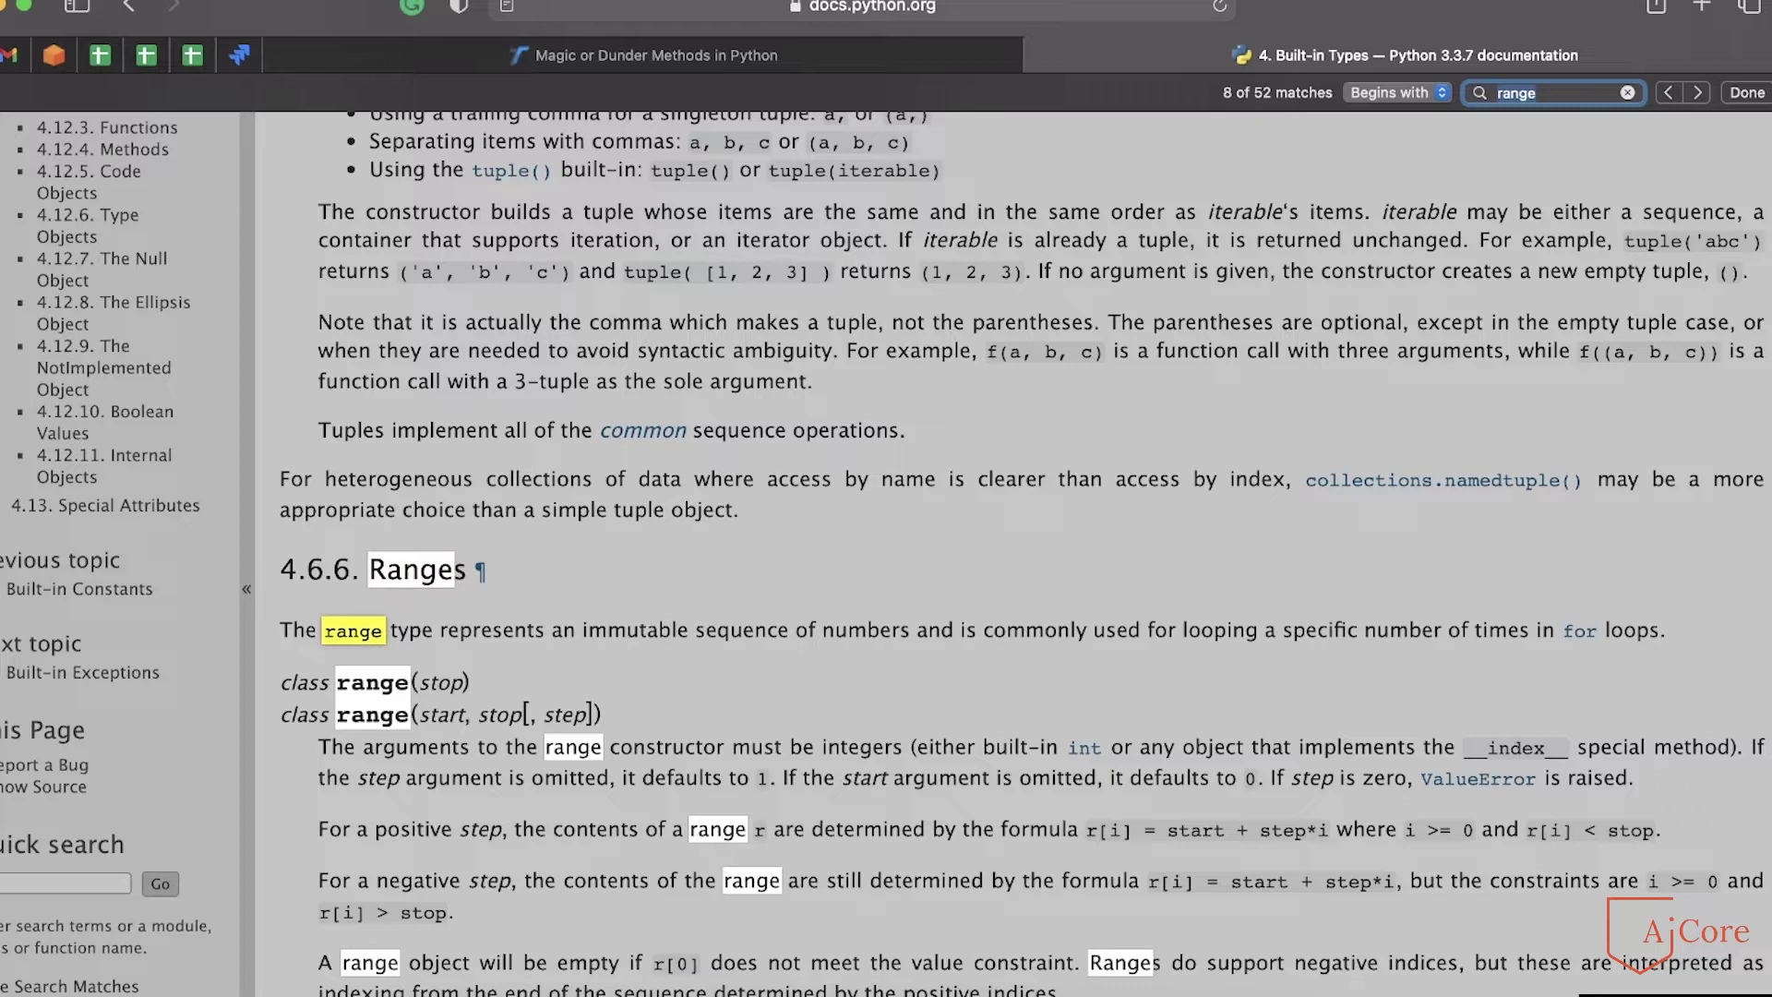
pyautogui.press('Return')
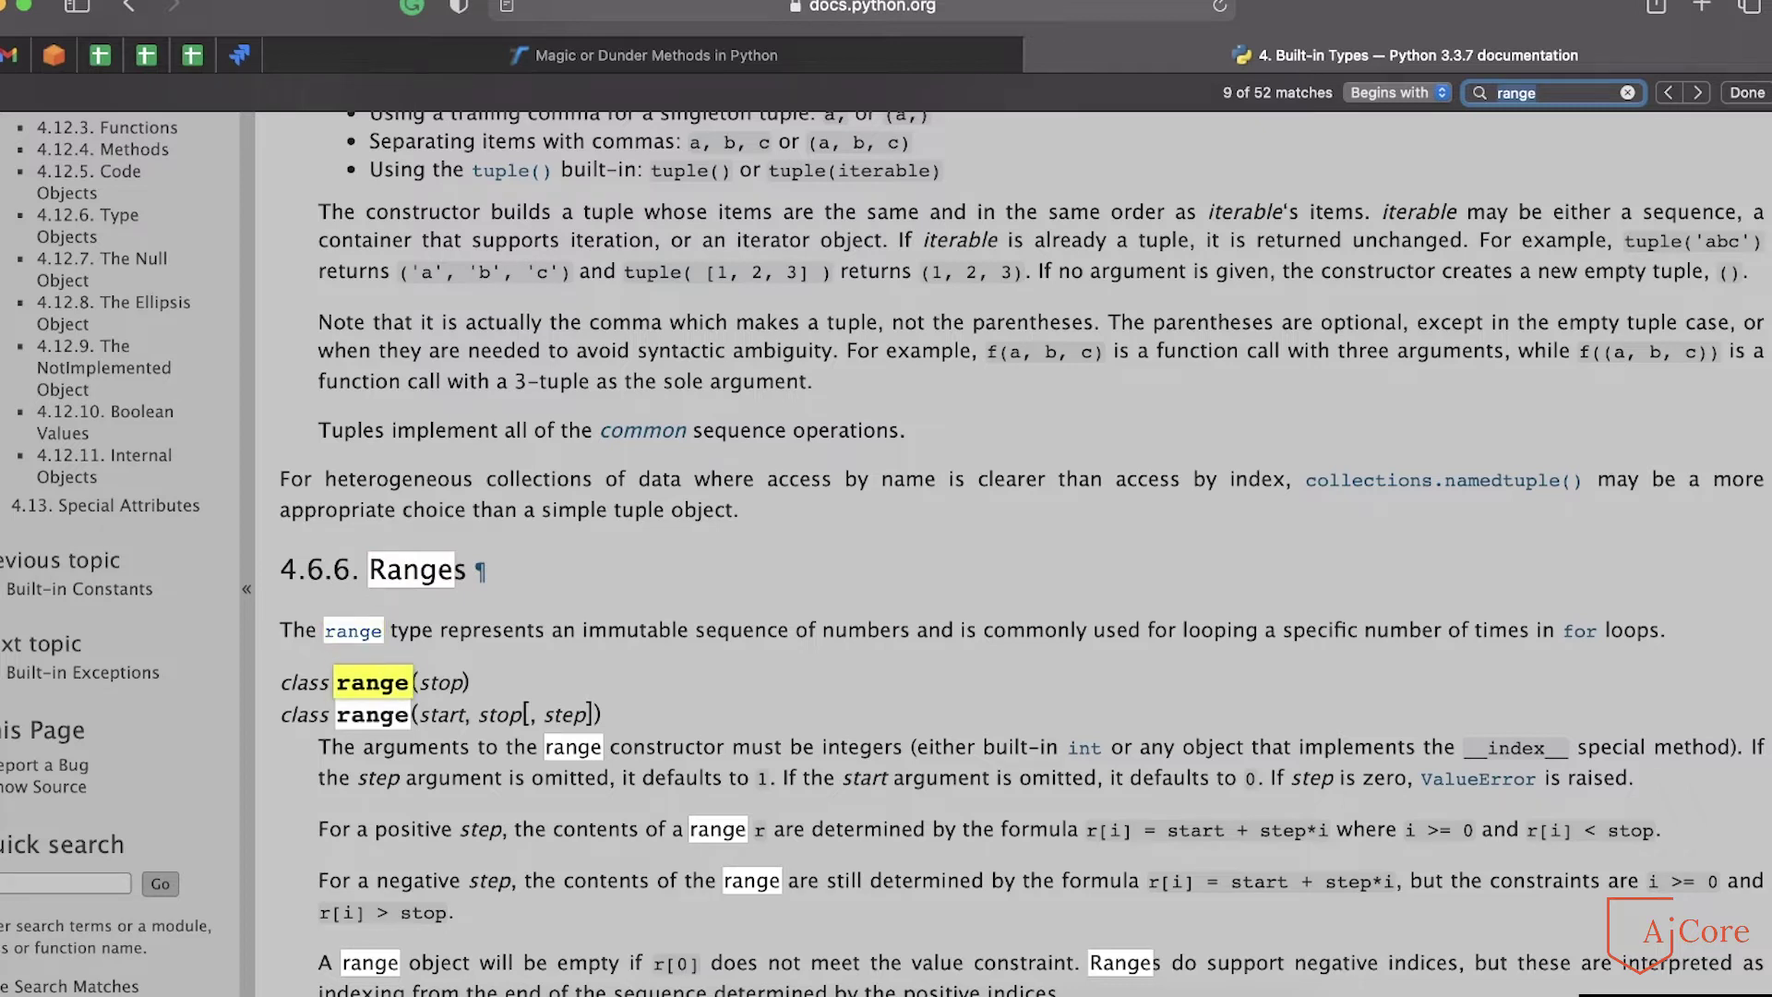
pyautogui.scroll(-5, 316, 471)
pyautogui.click(317, 471)
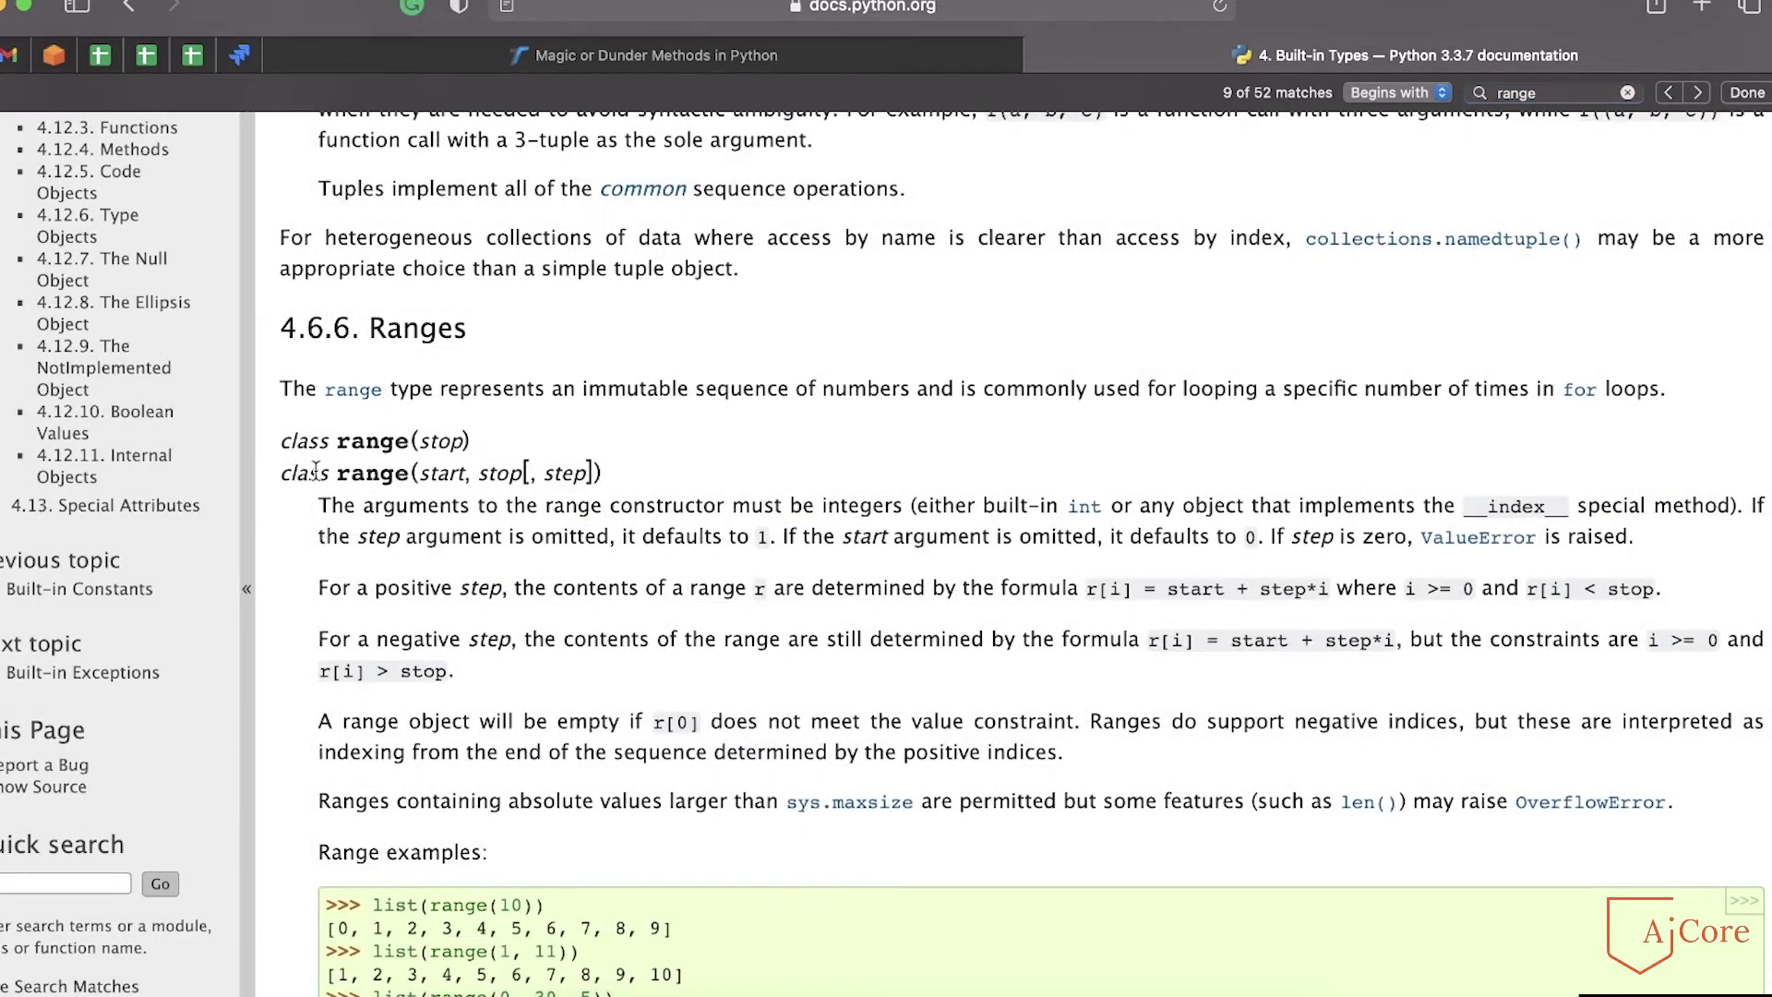
pyautogui.scroll(1, 572, 475)
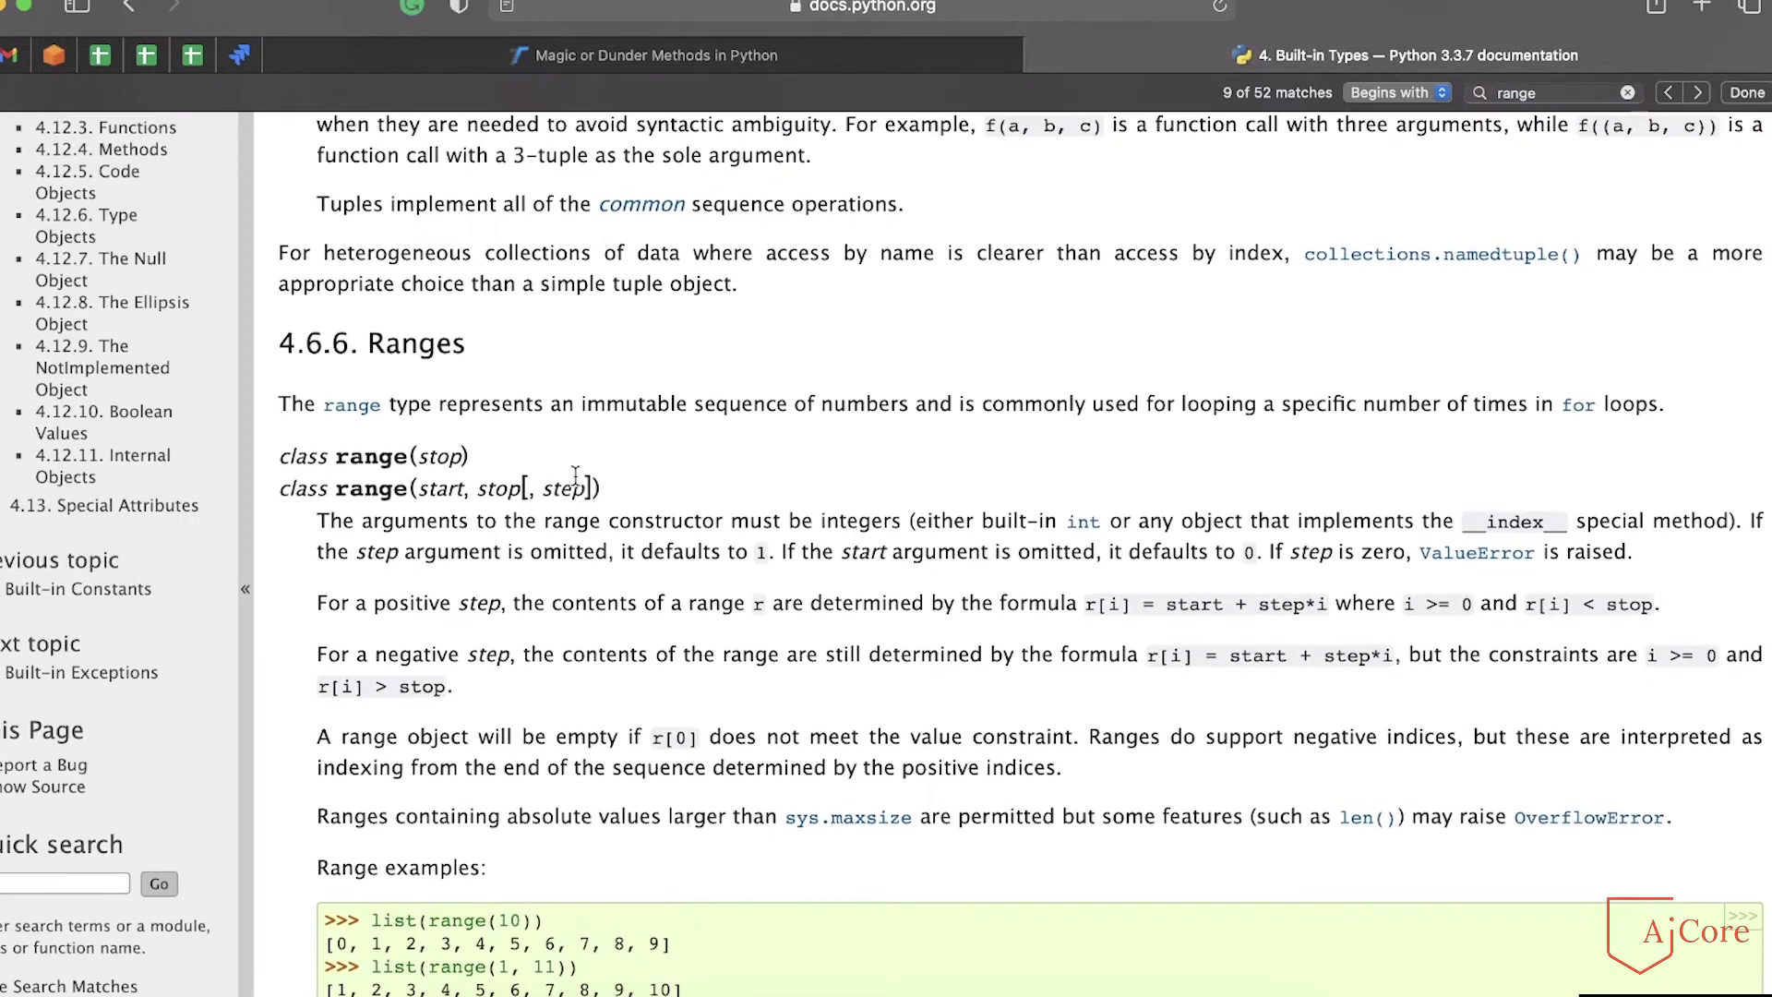
pyautogui.scroll(-2, 576, 475)
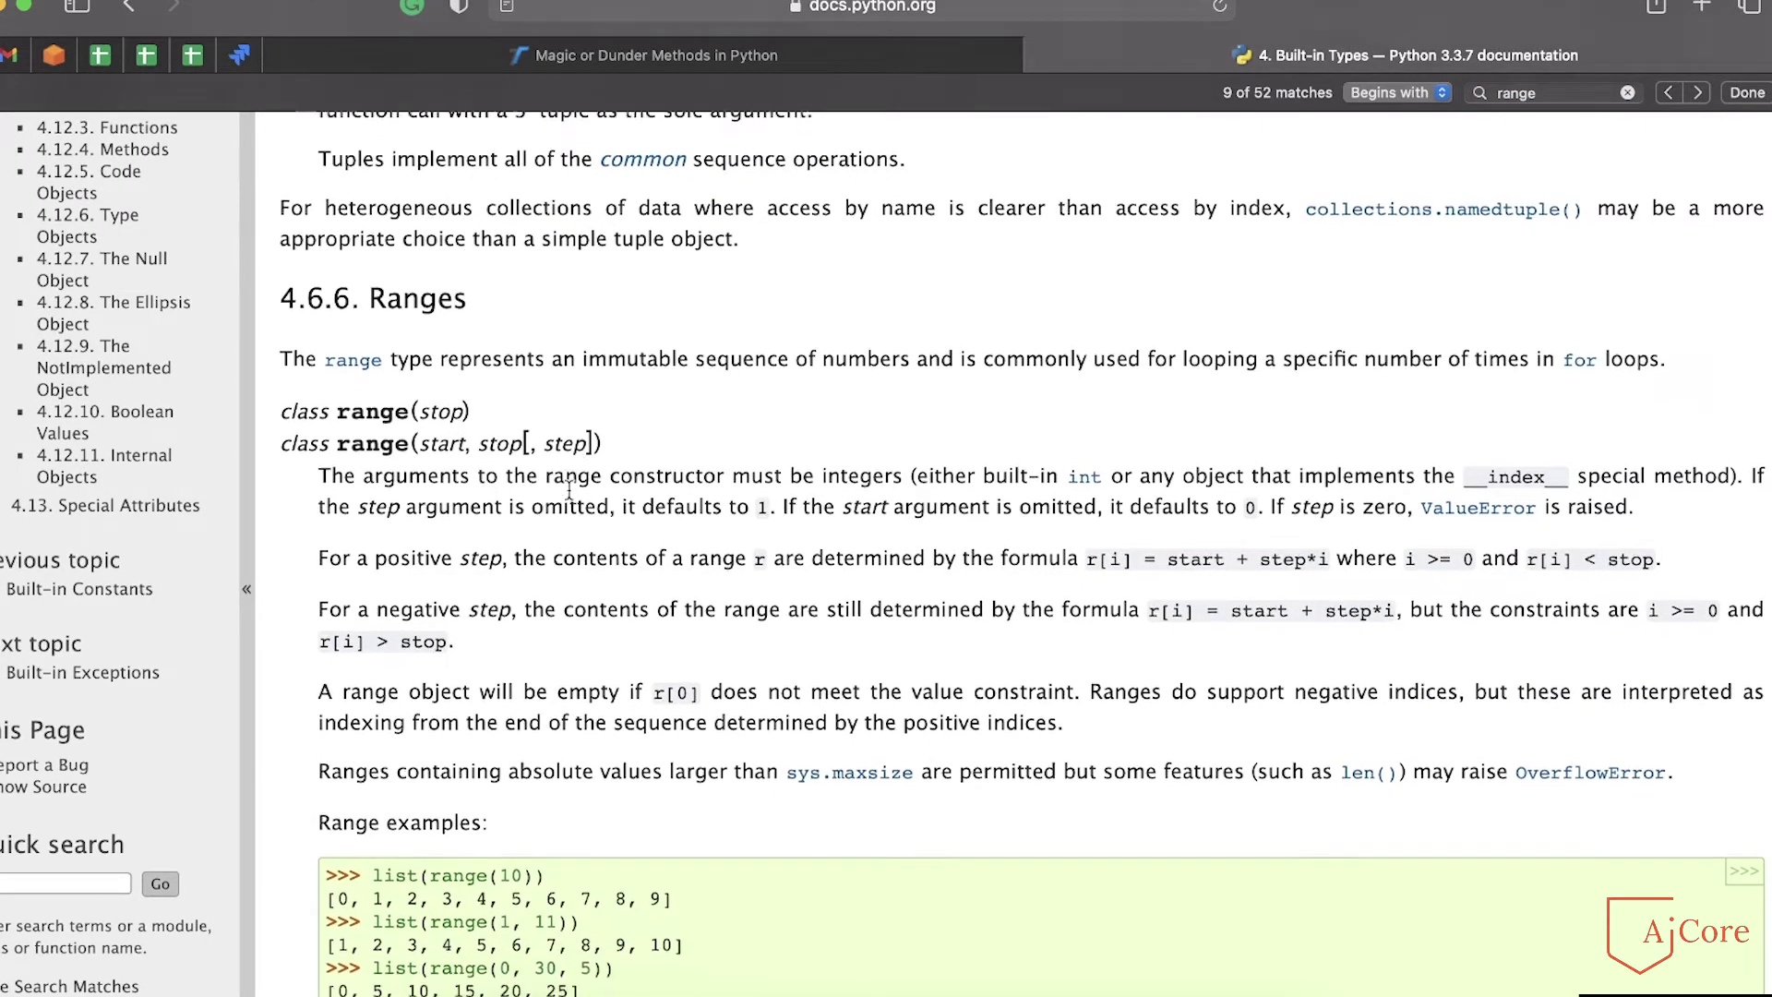
pyautogui.scroll(-5, 569, 488)
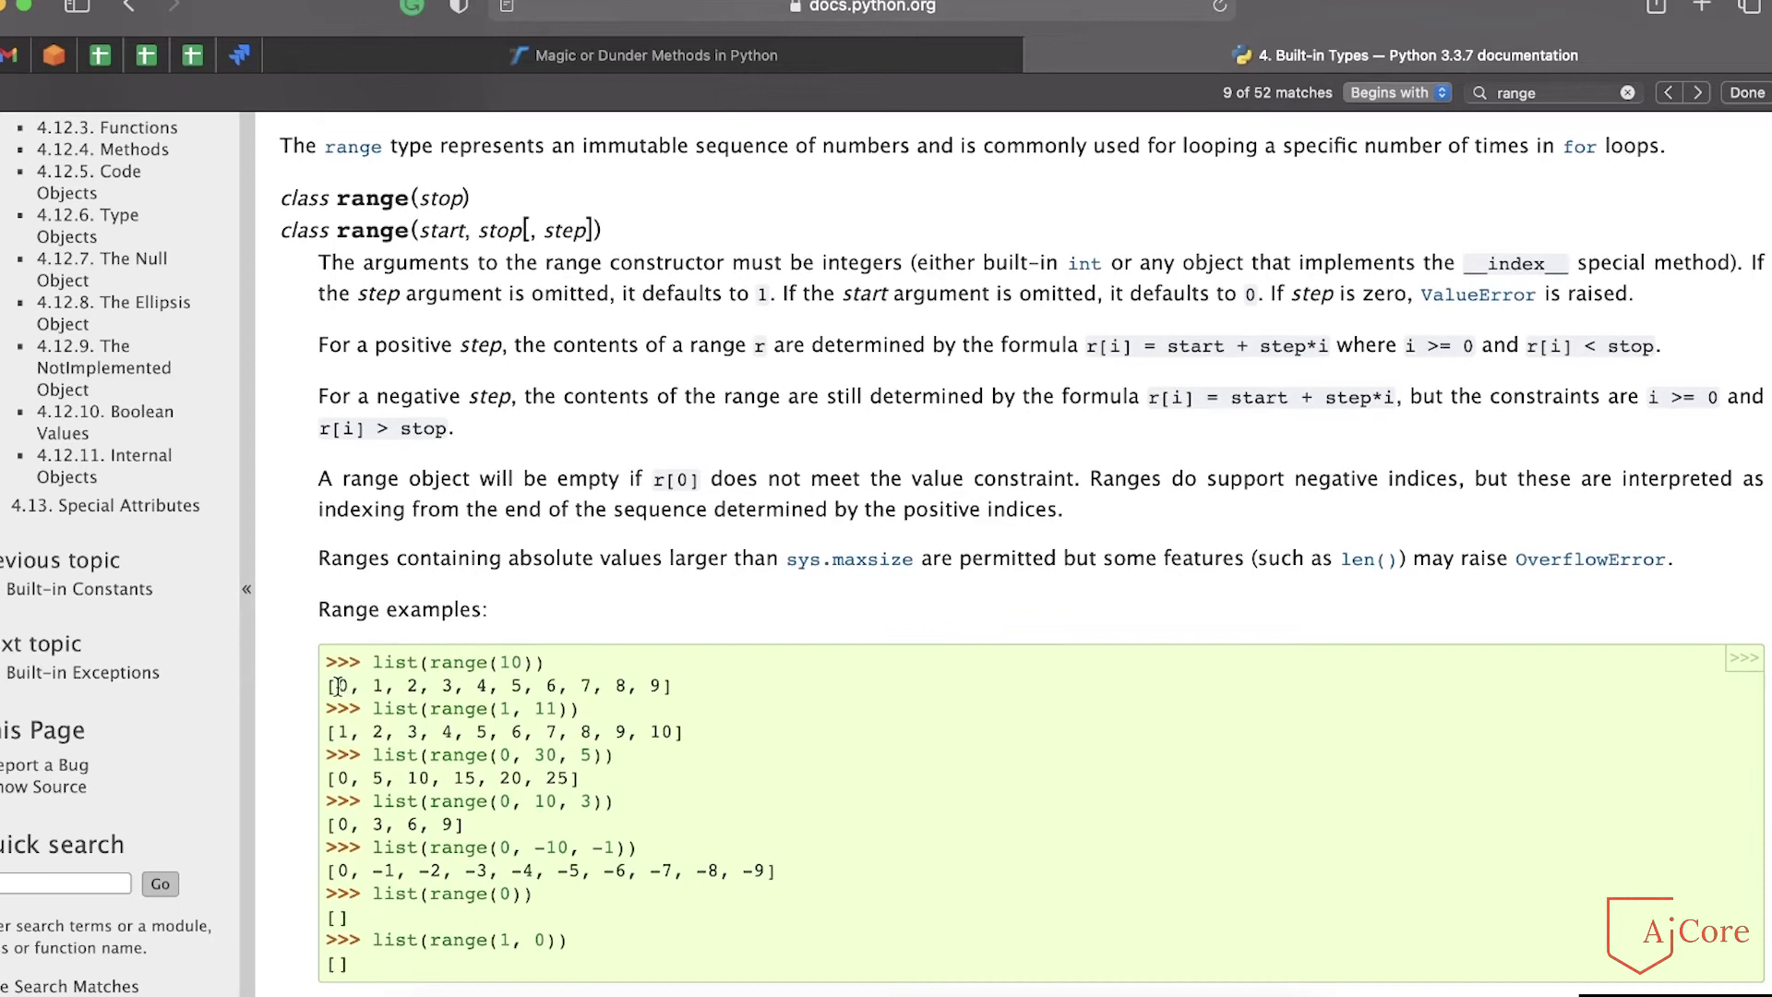
# - Highlight the range() signature, default-argument sentences and the list(range(...)) example outputs
pyautogui.moveTo(334, 686); pyautogui.dragTo(700, 696)
pyautogui.click(699, 694)
pyautogui.moveTo(419, 231)
pyautogui.mouseDown()
pyautogui.moveTo(592, 231)
pyautogui.moveTo(523, 230)
pyautogui.mouseUp()
pyautogui.click(523, 227)
pyautogui.moveTo(1756, 261)
pyautogui.mouseDown()
pyautogui.moveTo(771, 297)
pyautogui.moveTo(1634, 297)
pyautogui.moveTo(1256, 302)
pyautogui.mouseUp()
pyautogui.click(1255, 302)
pyautogui.tripleClick(708, 696)
pyautogui.click(574, 687)
pyautogui.moveTo(327, 778); pyautogui.dragTo(574, 778)
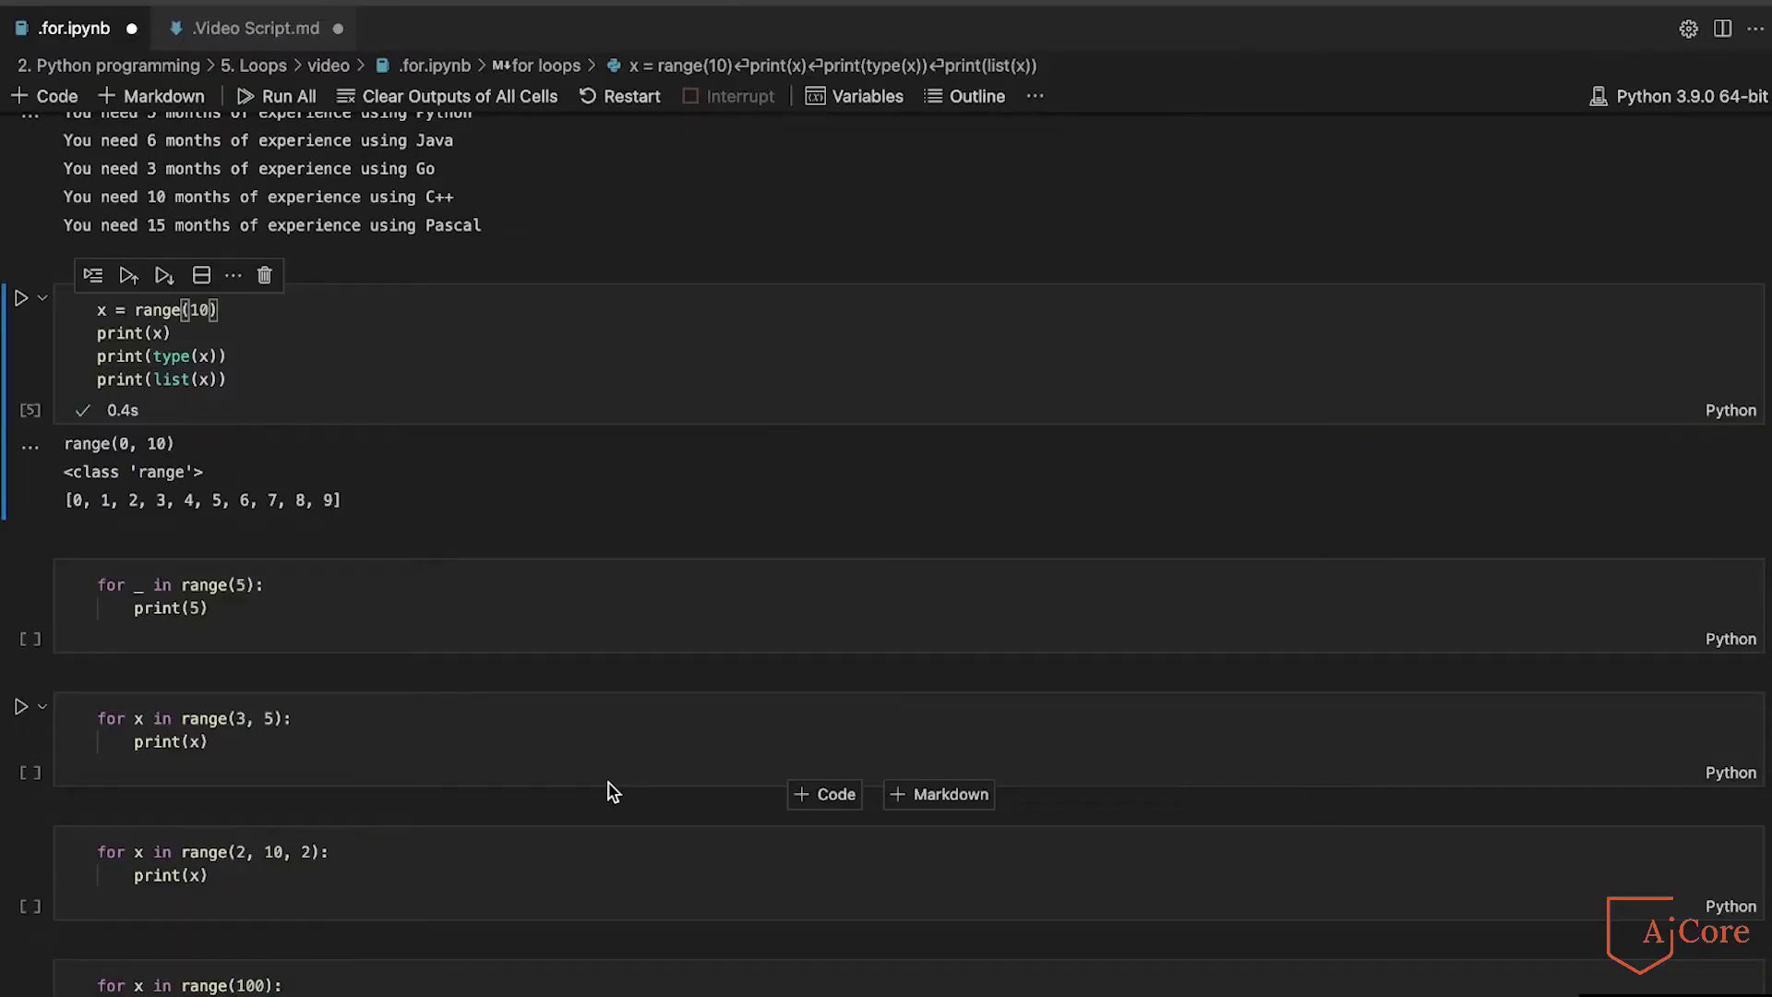
# - Run the range(2, 10, 2) loop cell, printing 2, 4, 6 and 8
pyautogui.hotkey('shift', 'Return')
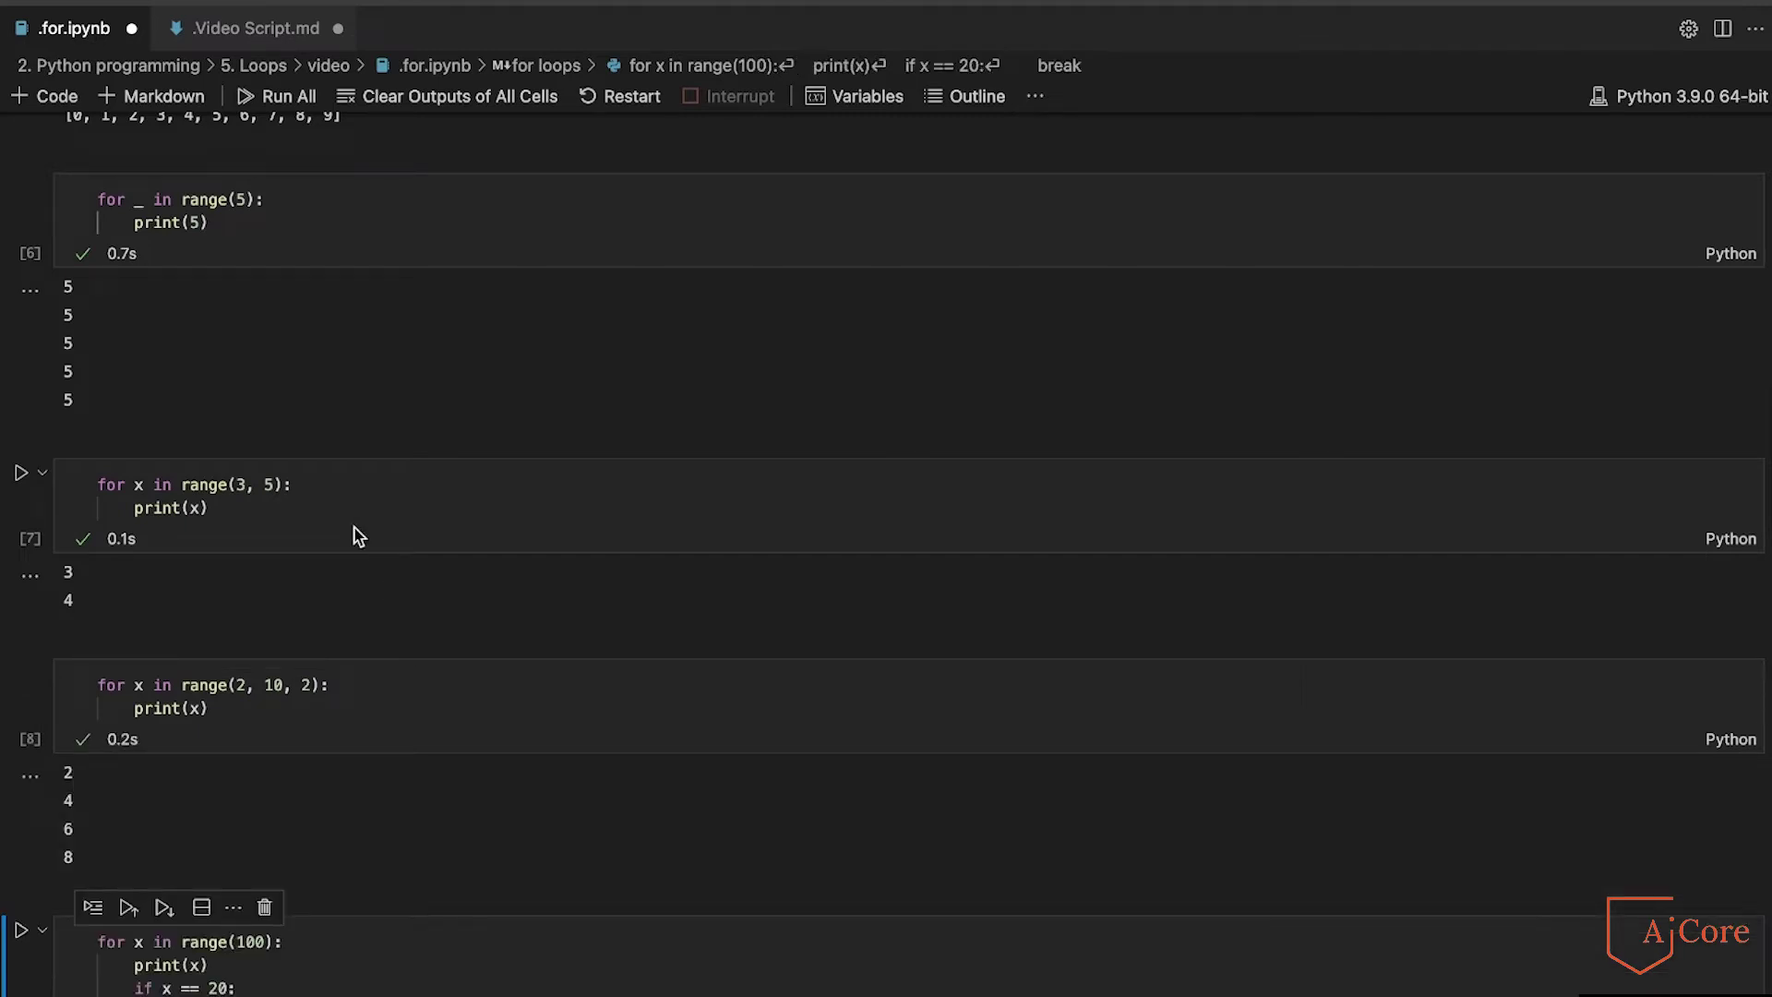
pyautogui.moveTo(415, 866)
pyautogui.scroll(-1, 350, 785)
pyautogui.scroll(-3, 350, 784)
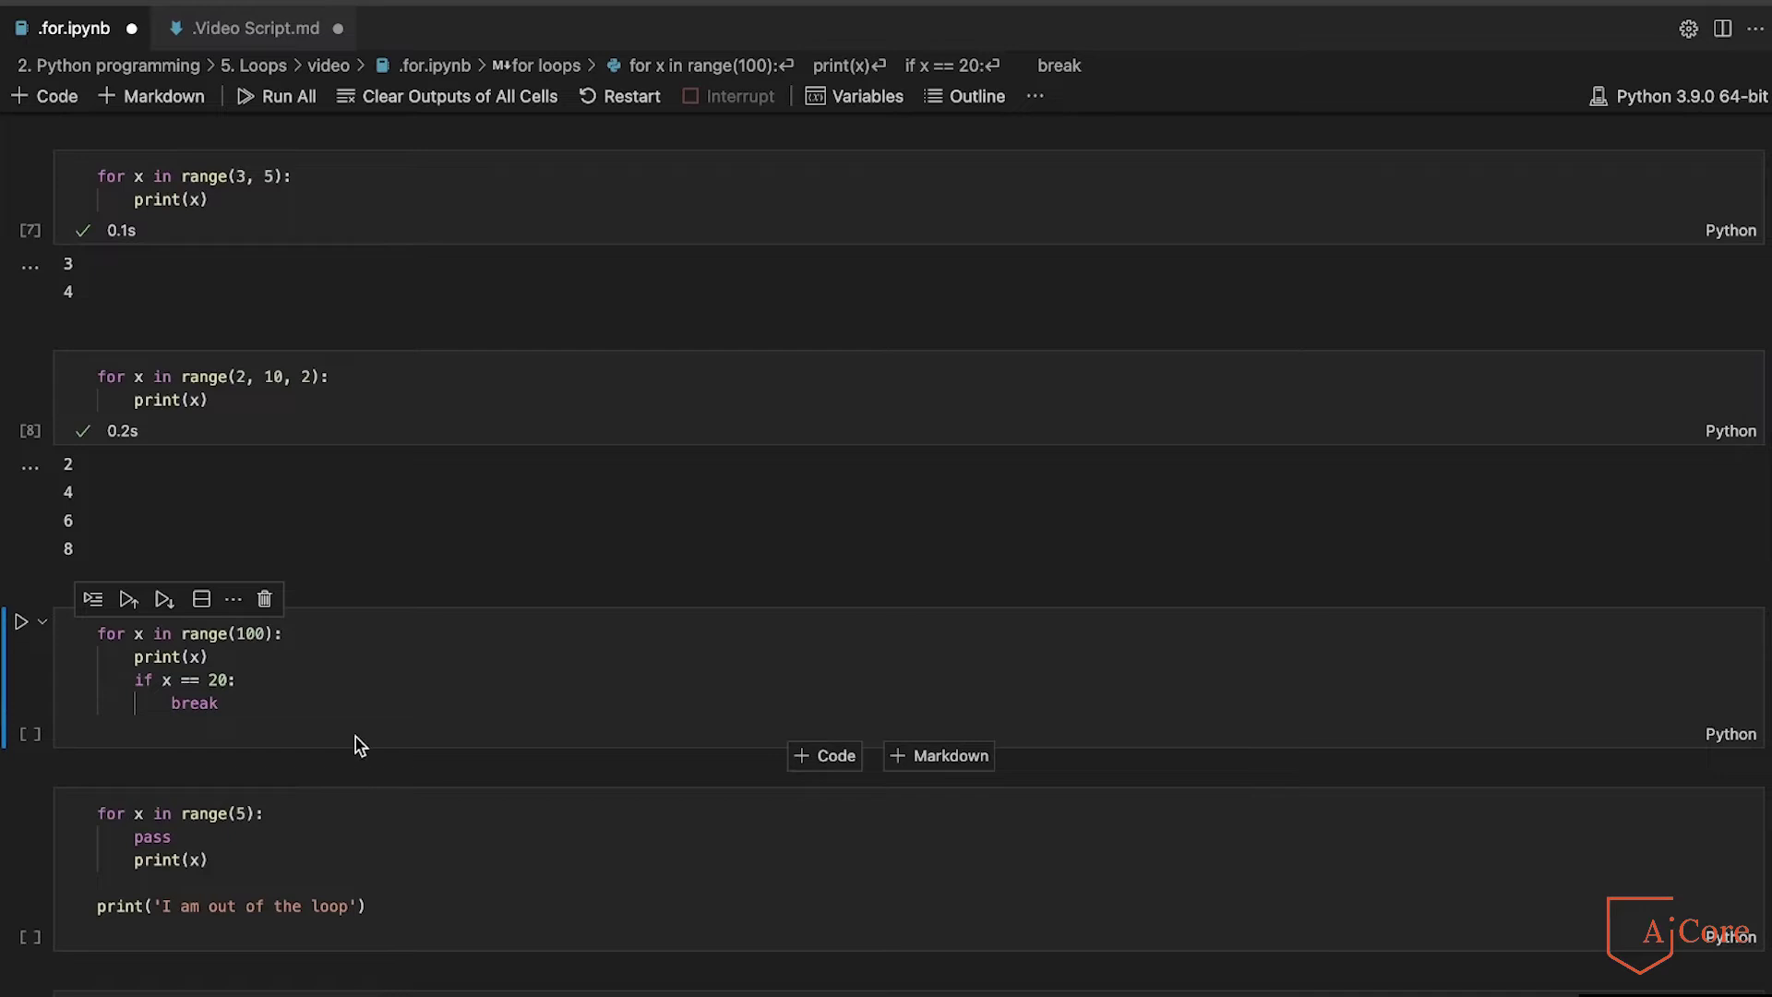
pyautogui.click(360, 676)
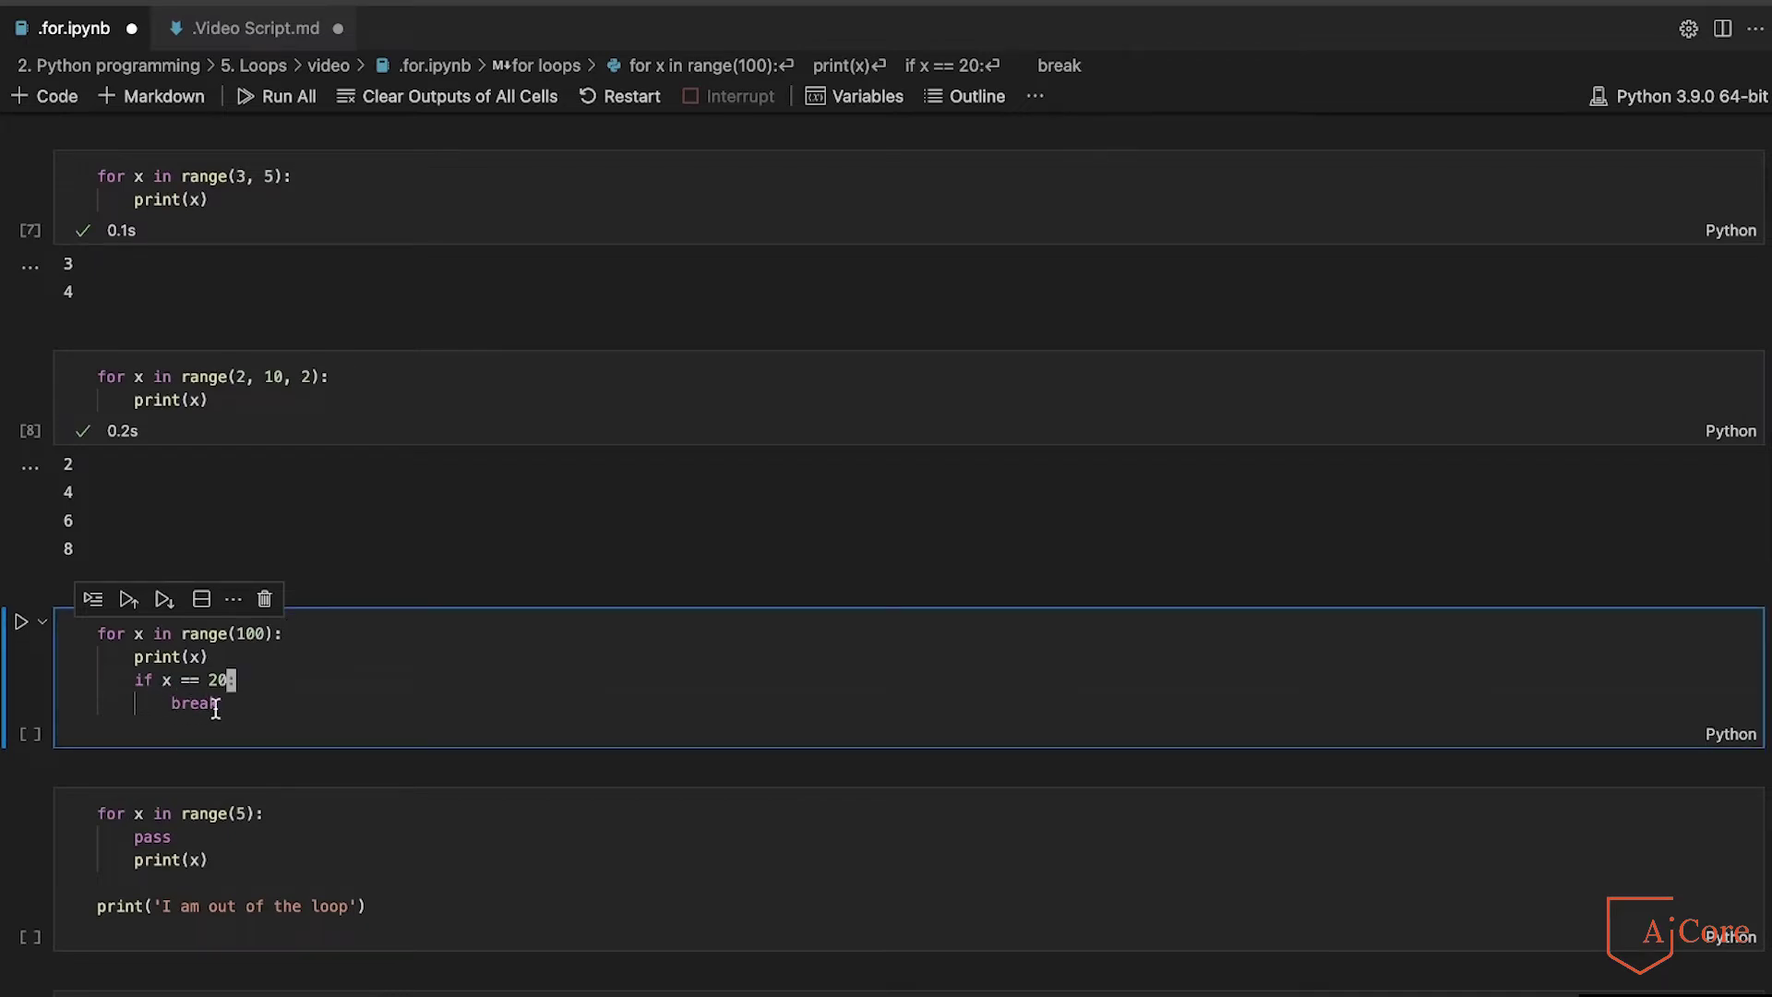
# - Run the range(100) cell with its break at x == 20, printing 0 through 20
pyautogui.click(257, 709)
pyautogui.hotkey('shift', 'Return')
pyautogui.scroll(-1, 263, 718)
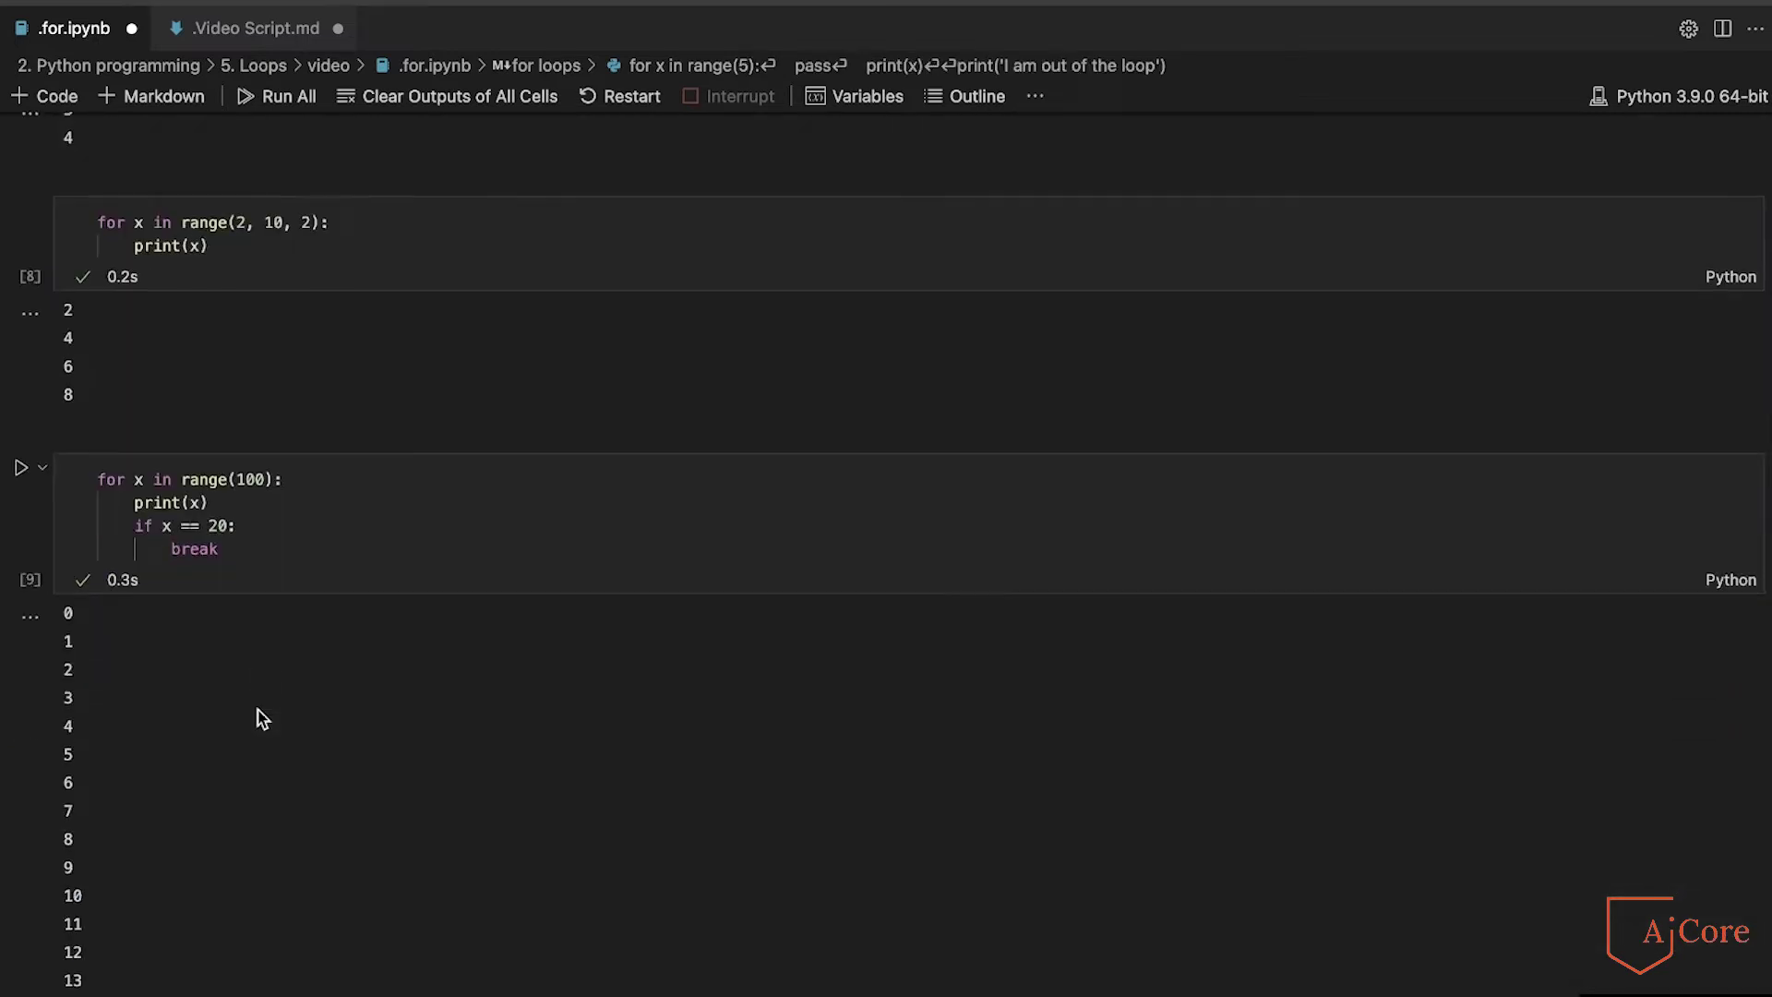
pyautogui.scroll(-3, 257, 719)
pyautogui.scroll(-2, 256, 719)
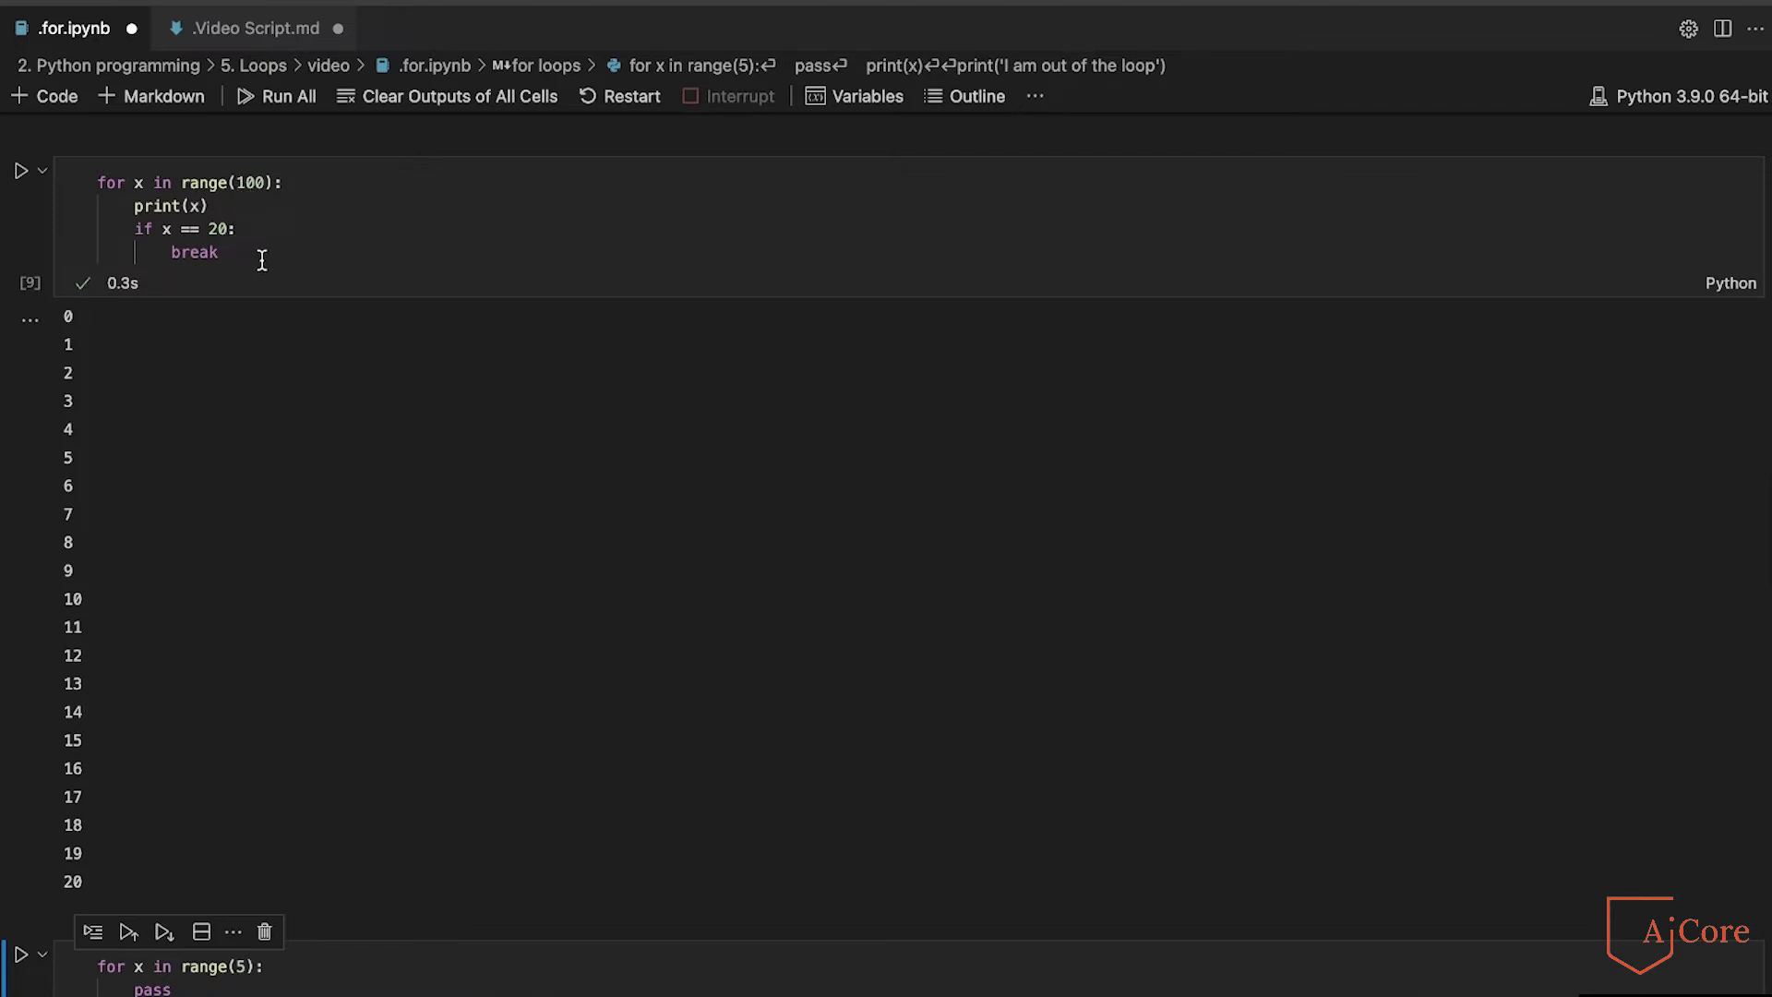
pyautogui.scroll(-1, 222, 516)
pyautogui.scroll(-5, 221, 517)
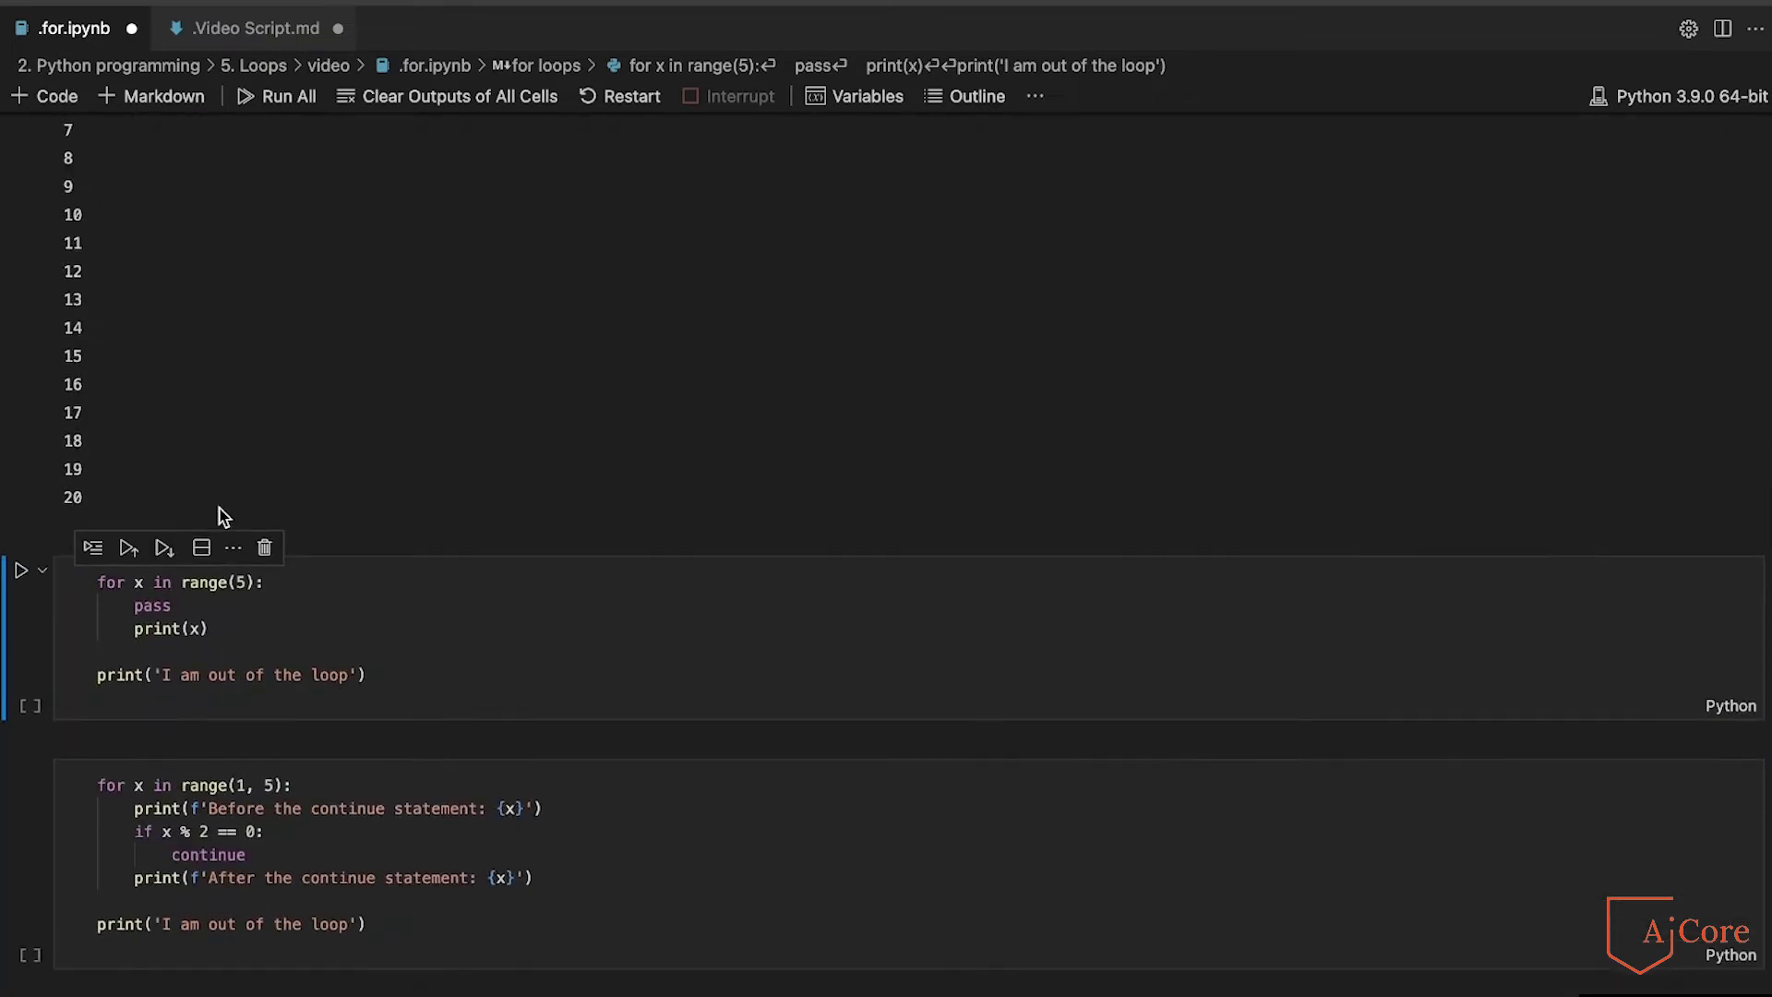
# - Comment out print(x) in the pass loop cell and run it
pyautogui.click(242, 604)
pyautogui.click(200, 630)
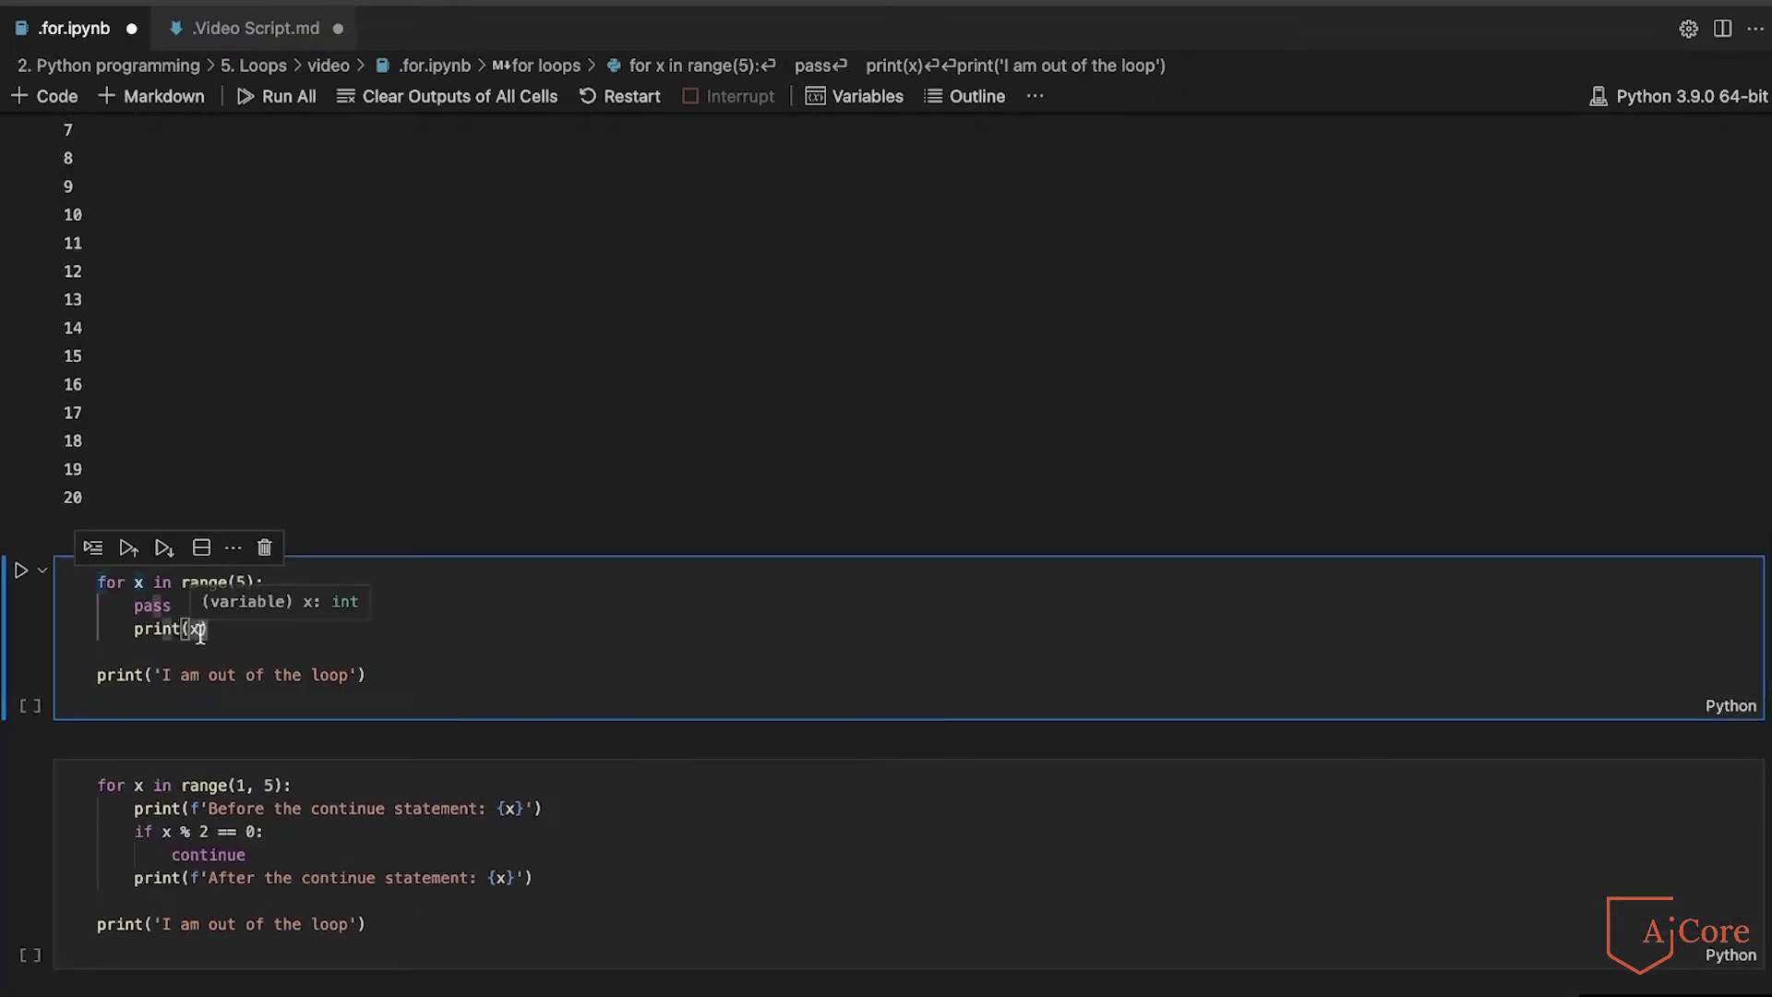
pyautogui.hotkey('ctrl', '/')
pyautogui.hotkey('shift', 'Return')
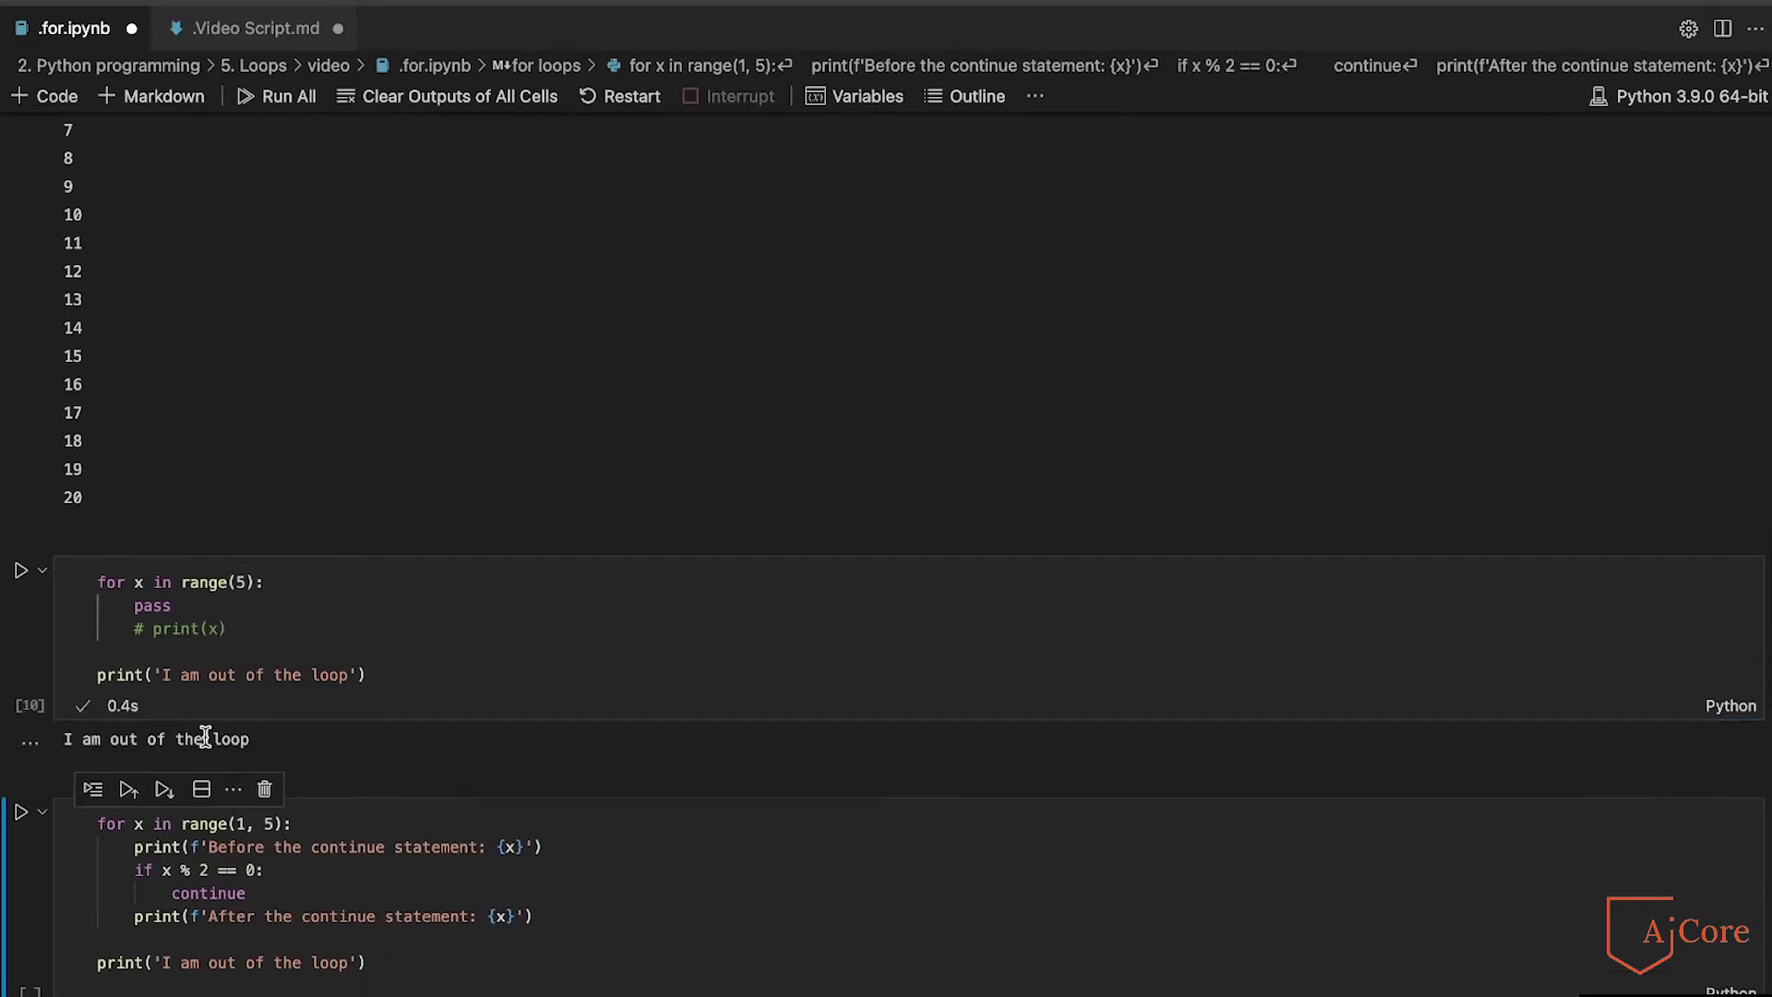
pyautogui.click(182, 611)
pyautogui.doubleClick(182, 611)
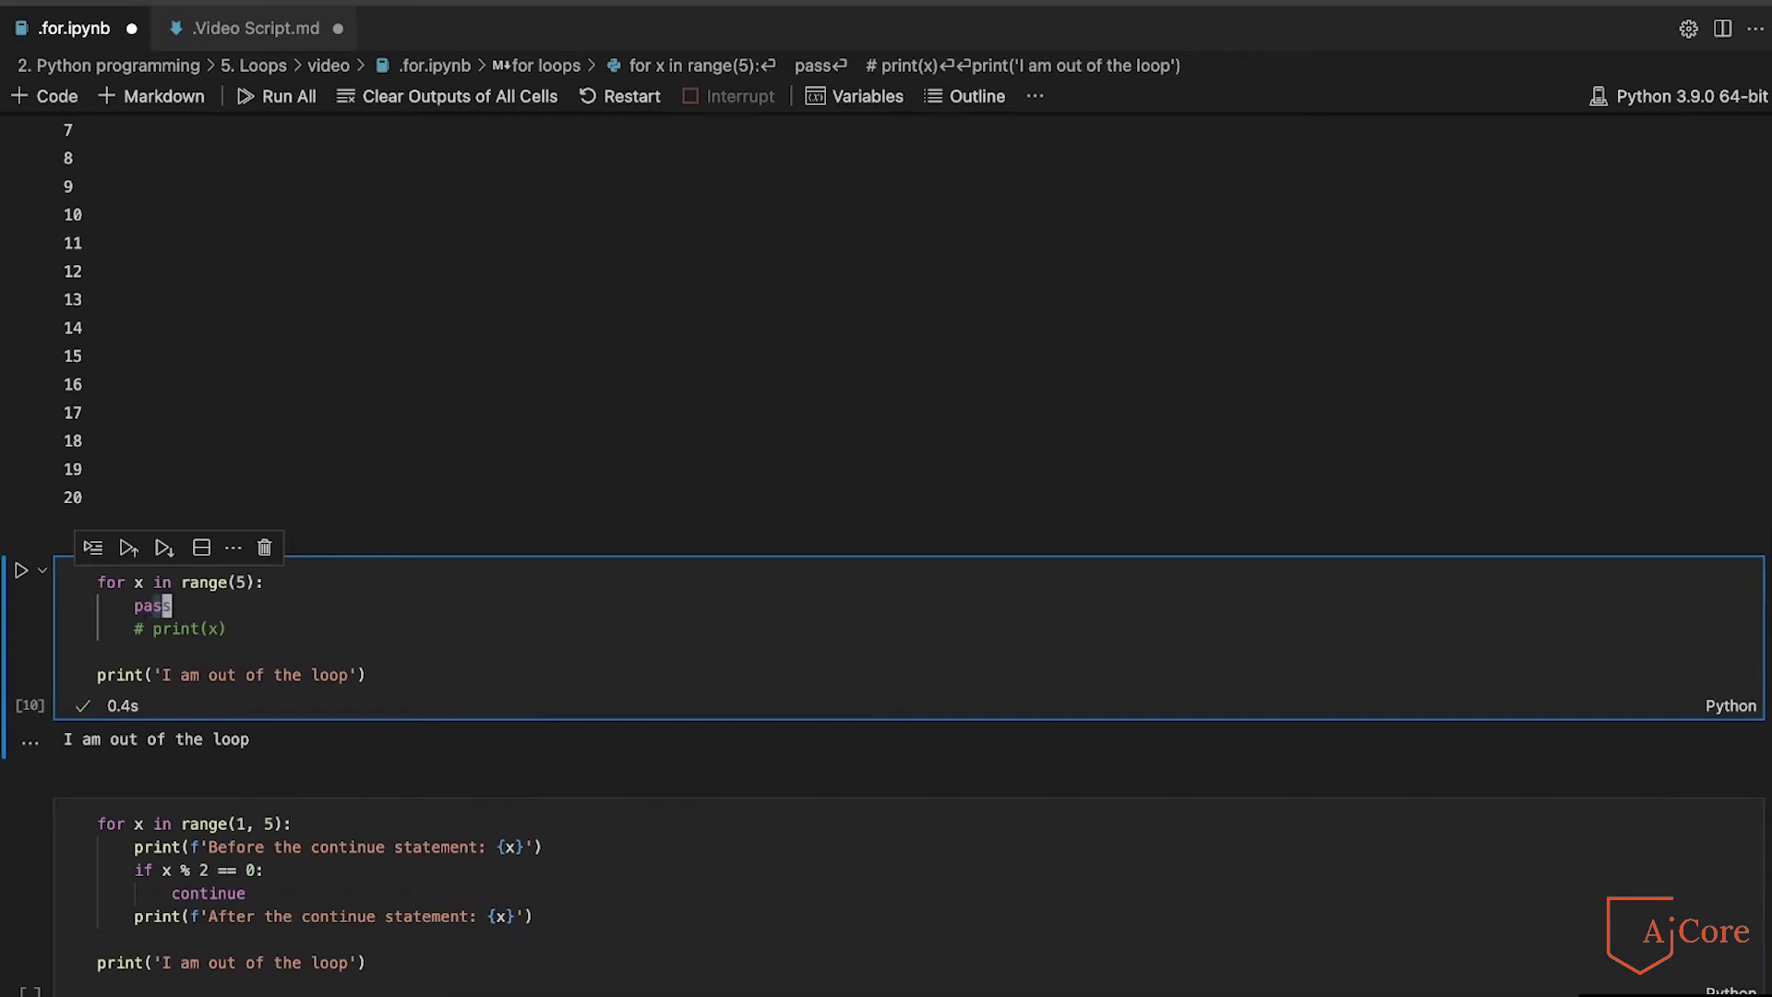
pyautogui.hotkey('shift', 'Return')
# - Delete the range(1, 5) cell, then remove the pass line and rerun to show IndentationError
pyautogui.press('d')
pyautogui.press('d')
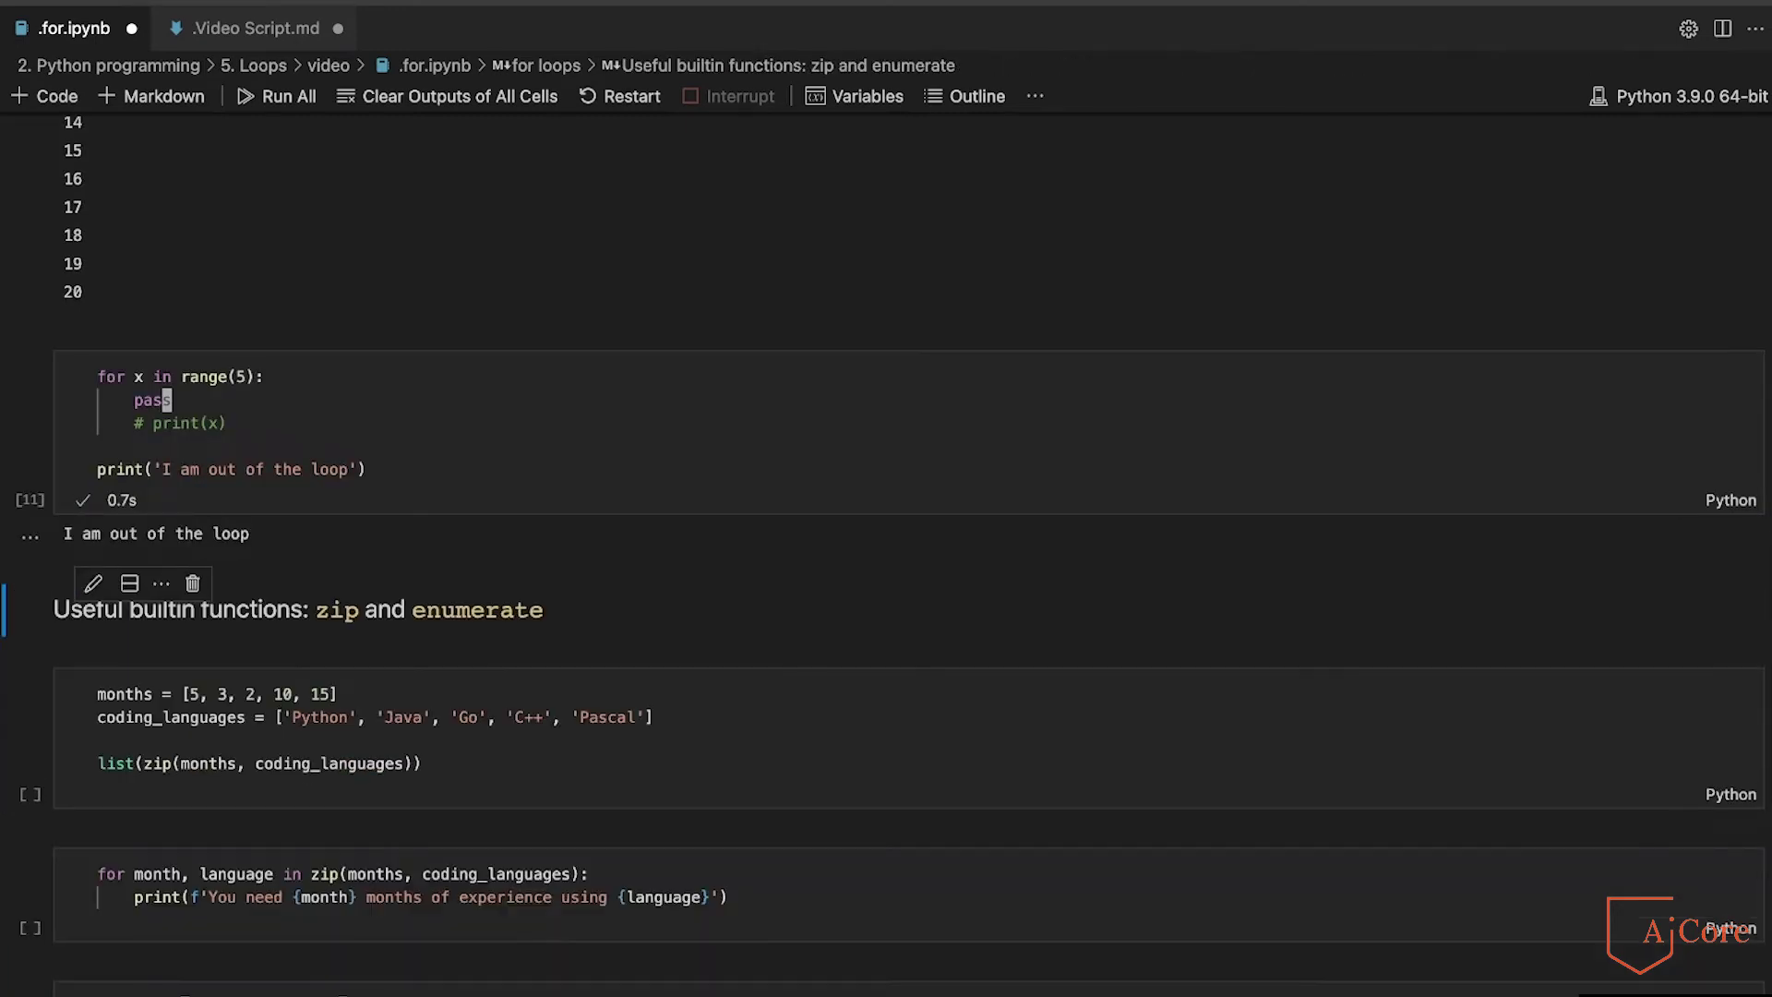
pyautogui.click(222, 402)
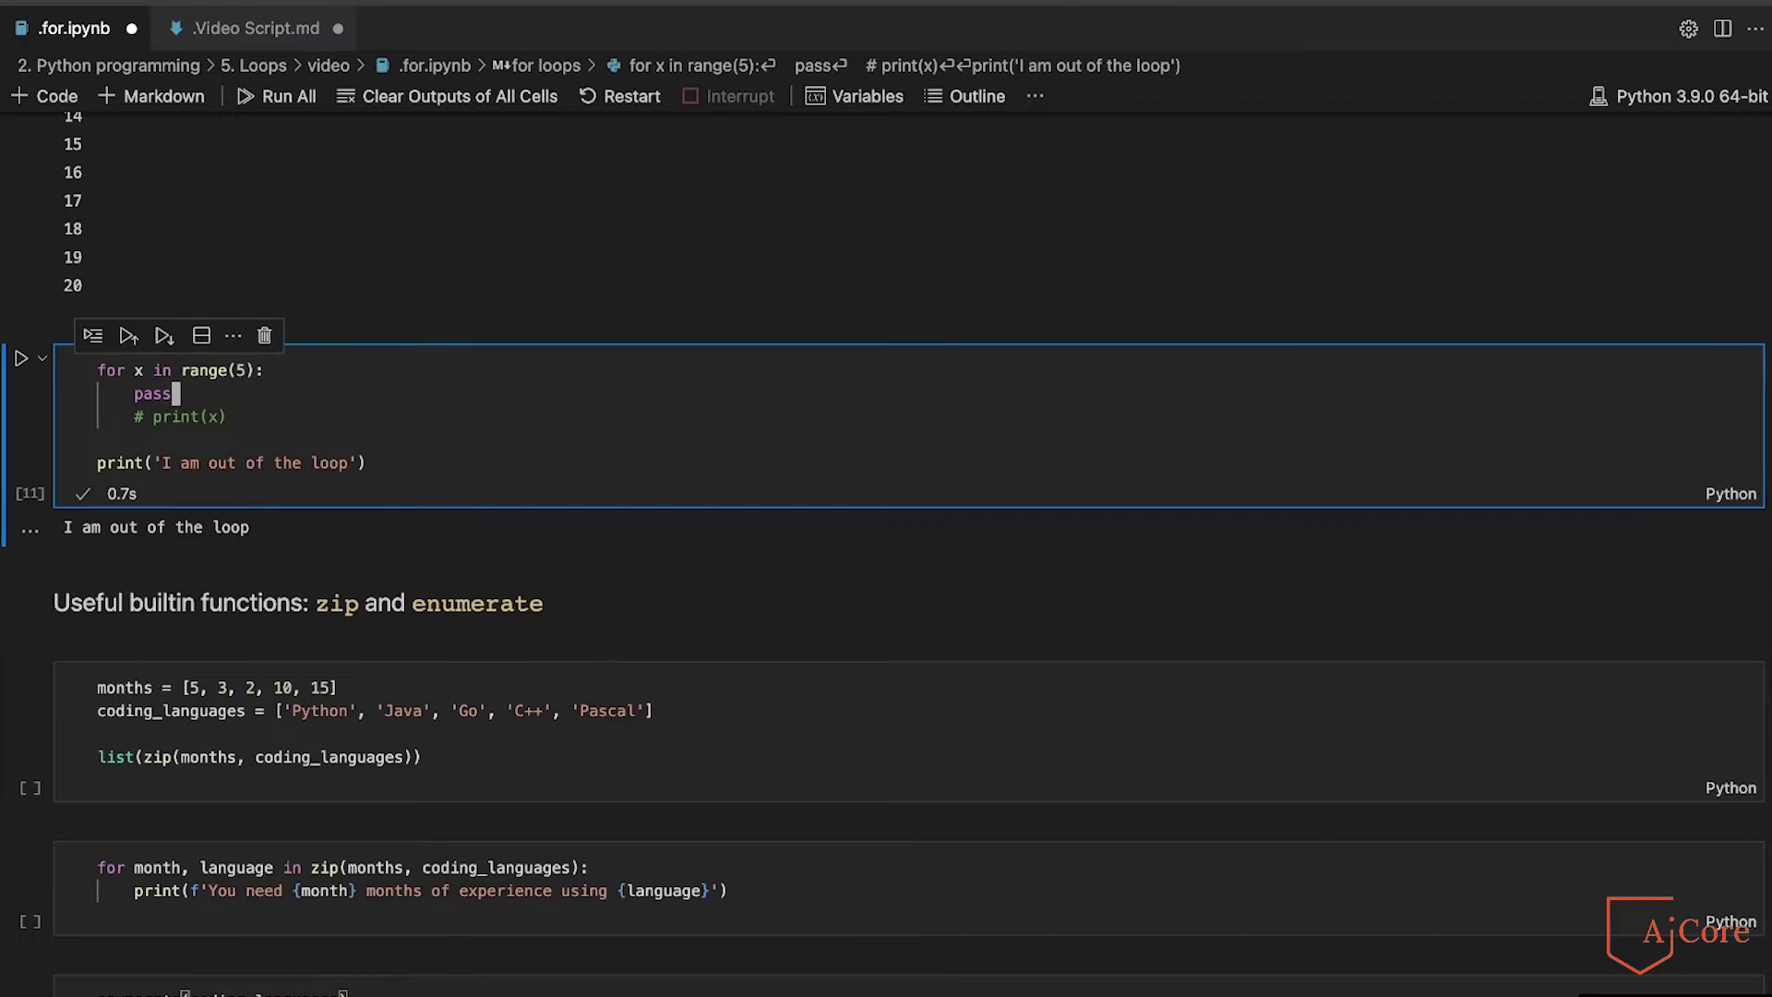
pyautogui.press('super+shift+k')
pyautogui.hotkey('shift', 'Return')
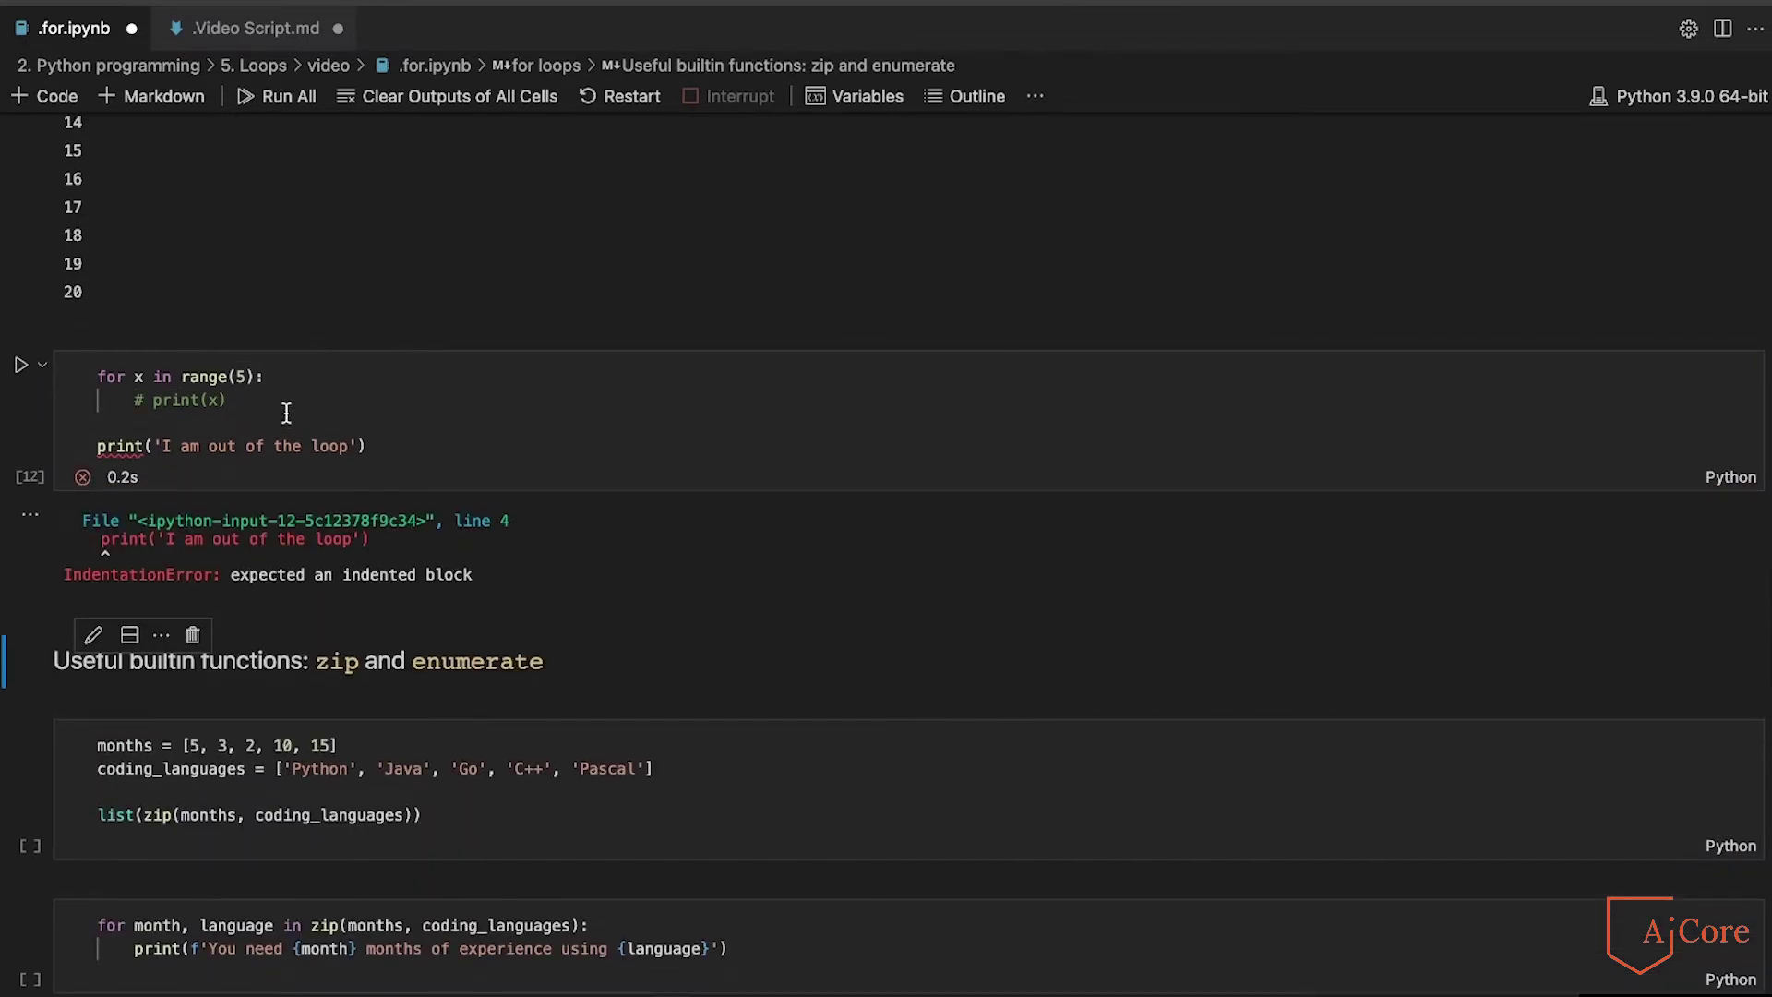
pyautogui.scroll(1, 291, 421)
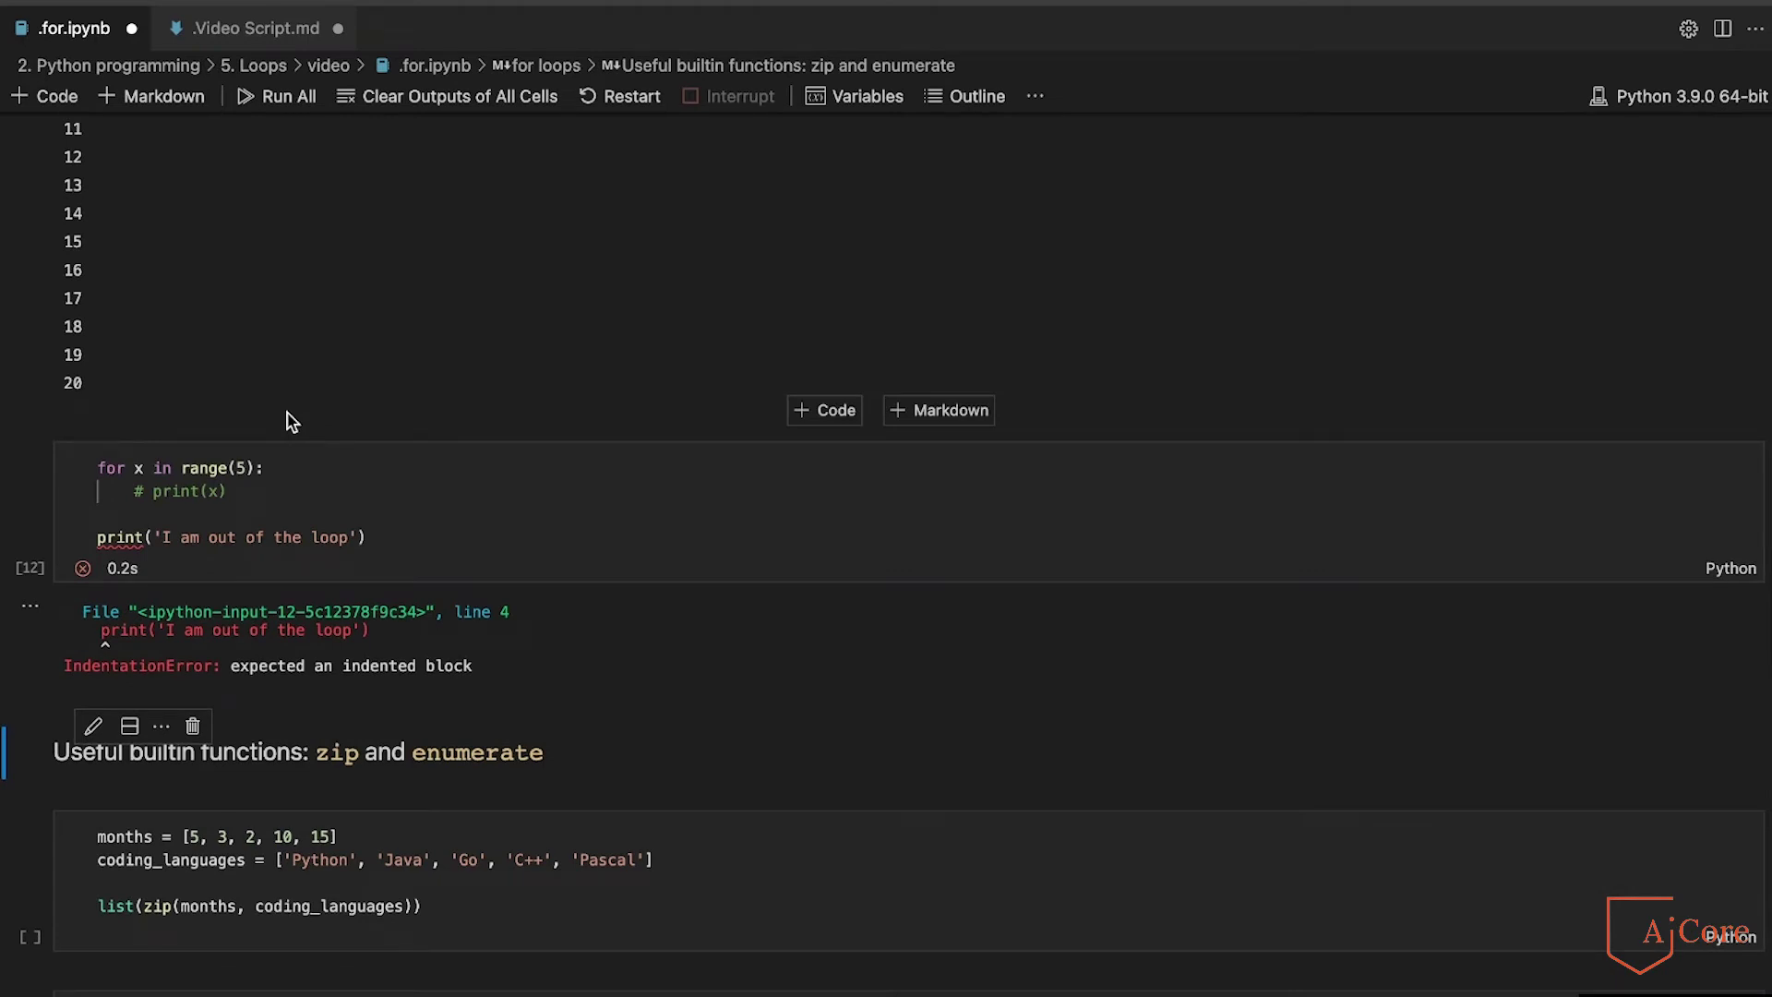
pyautogui.click(266, 495)
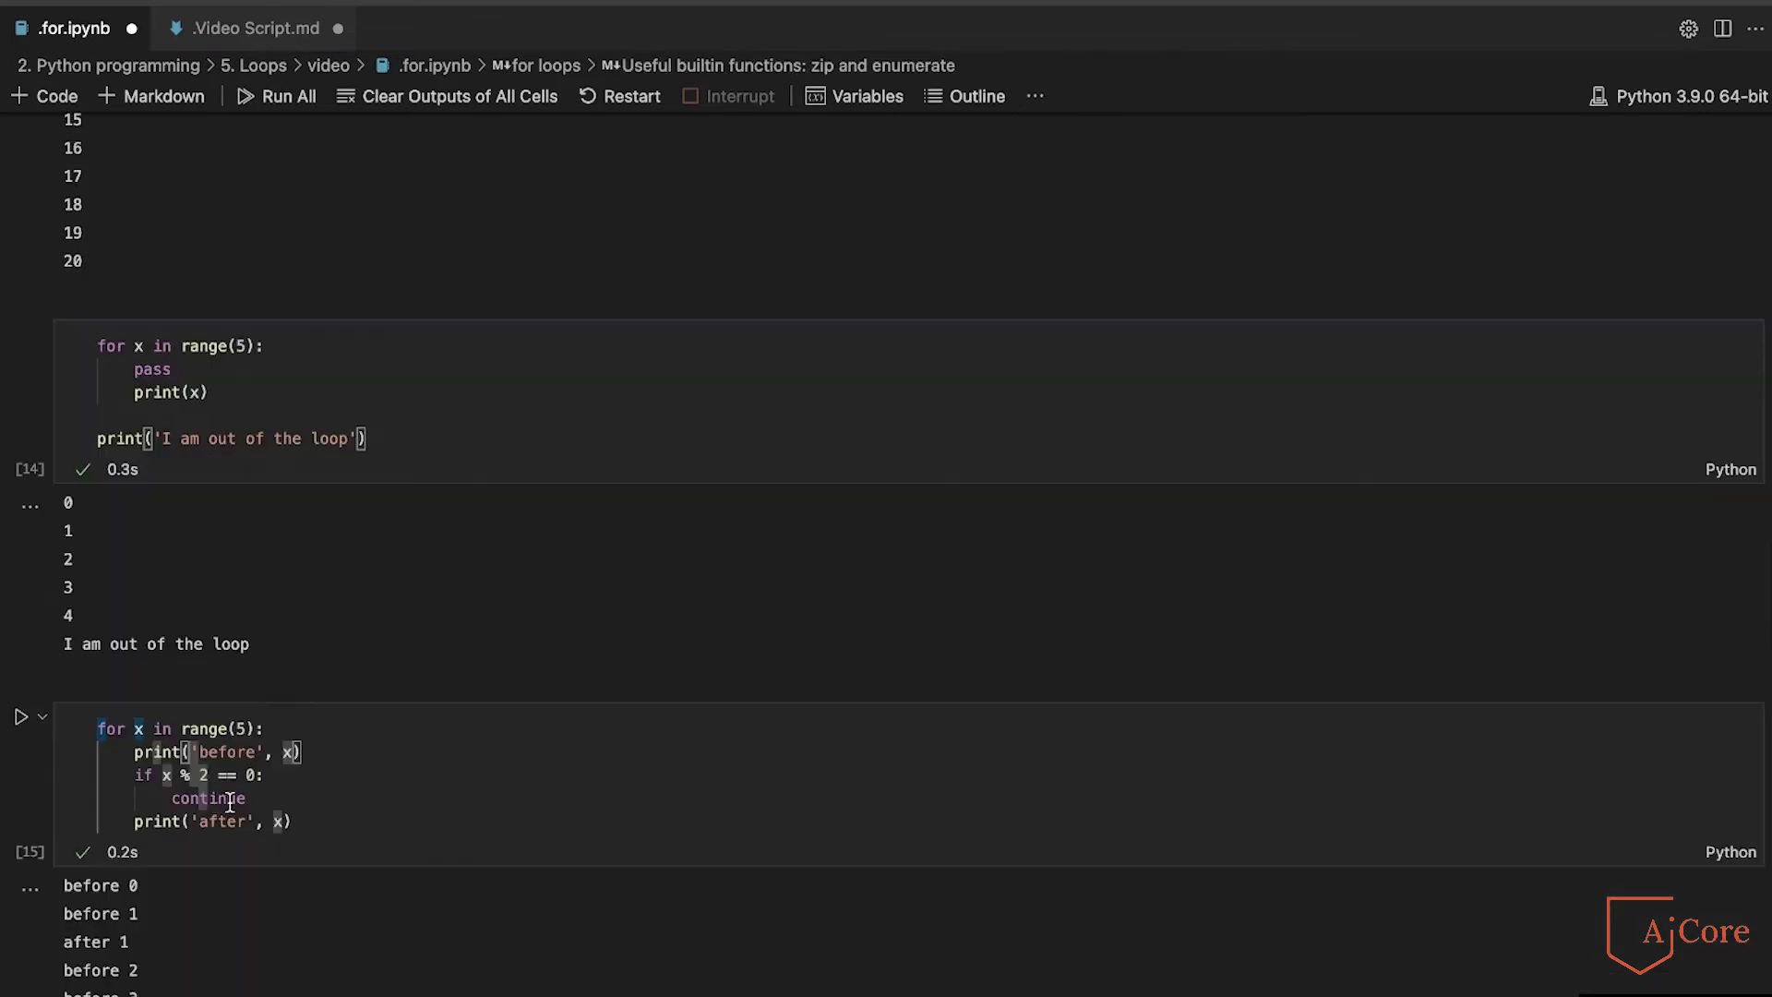
pyautogui.scroll(-4, 230, 800)
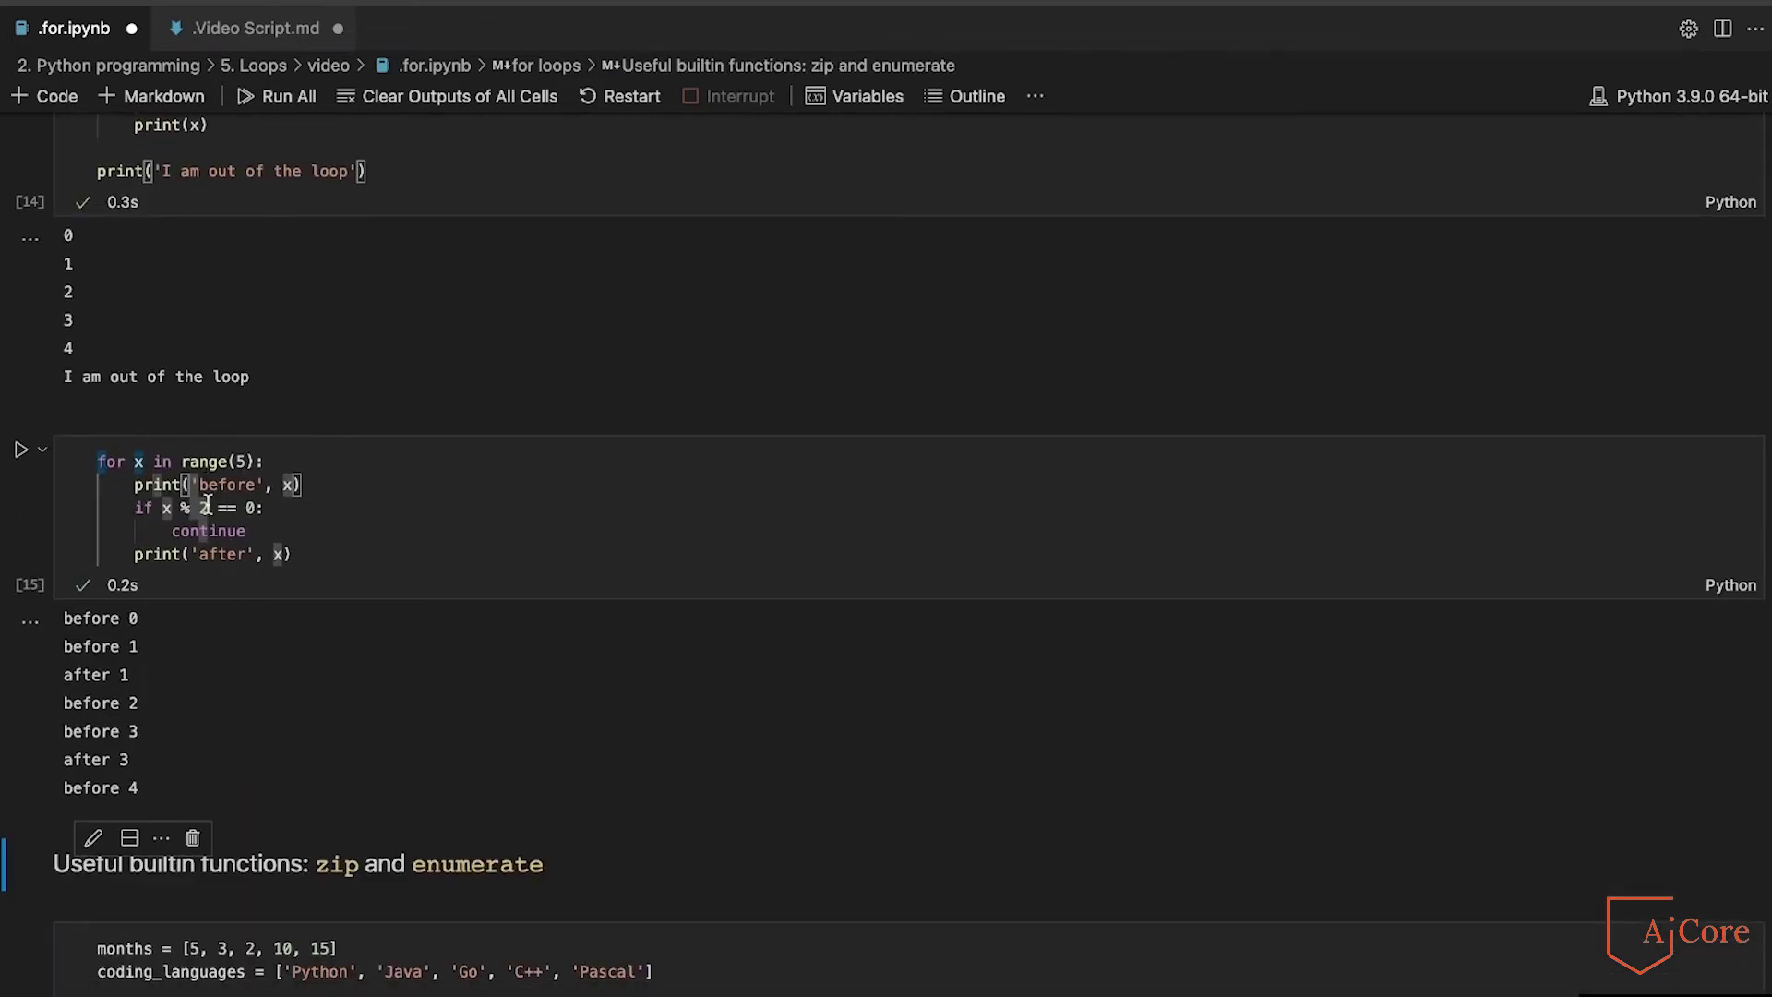
# - Replace continue with break and rerun, so the loop prints only 'before 0'
pyautogui.doubleClick(241, 532)
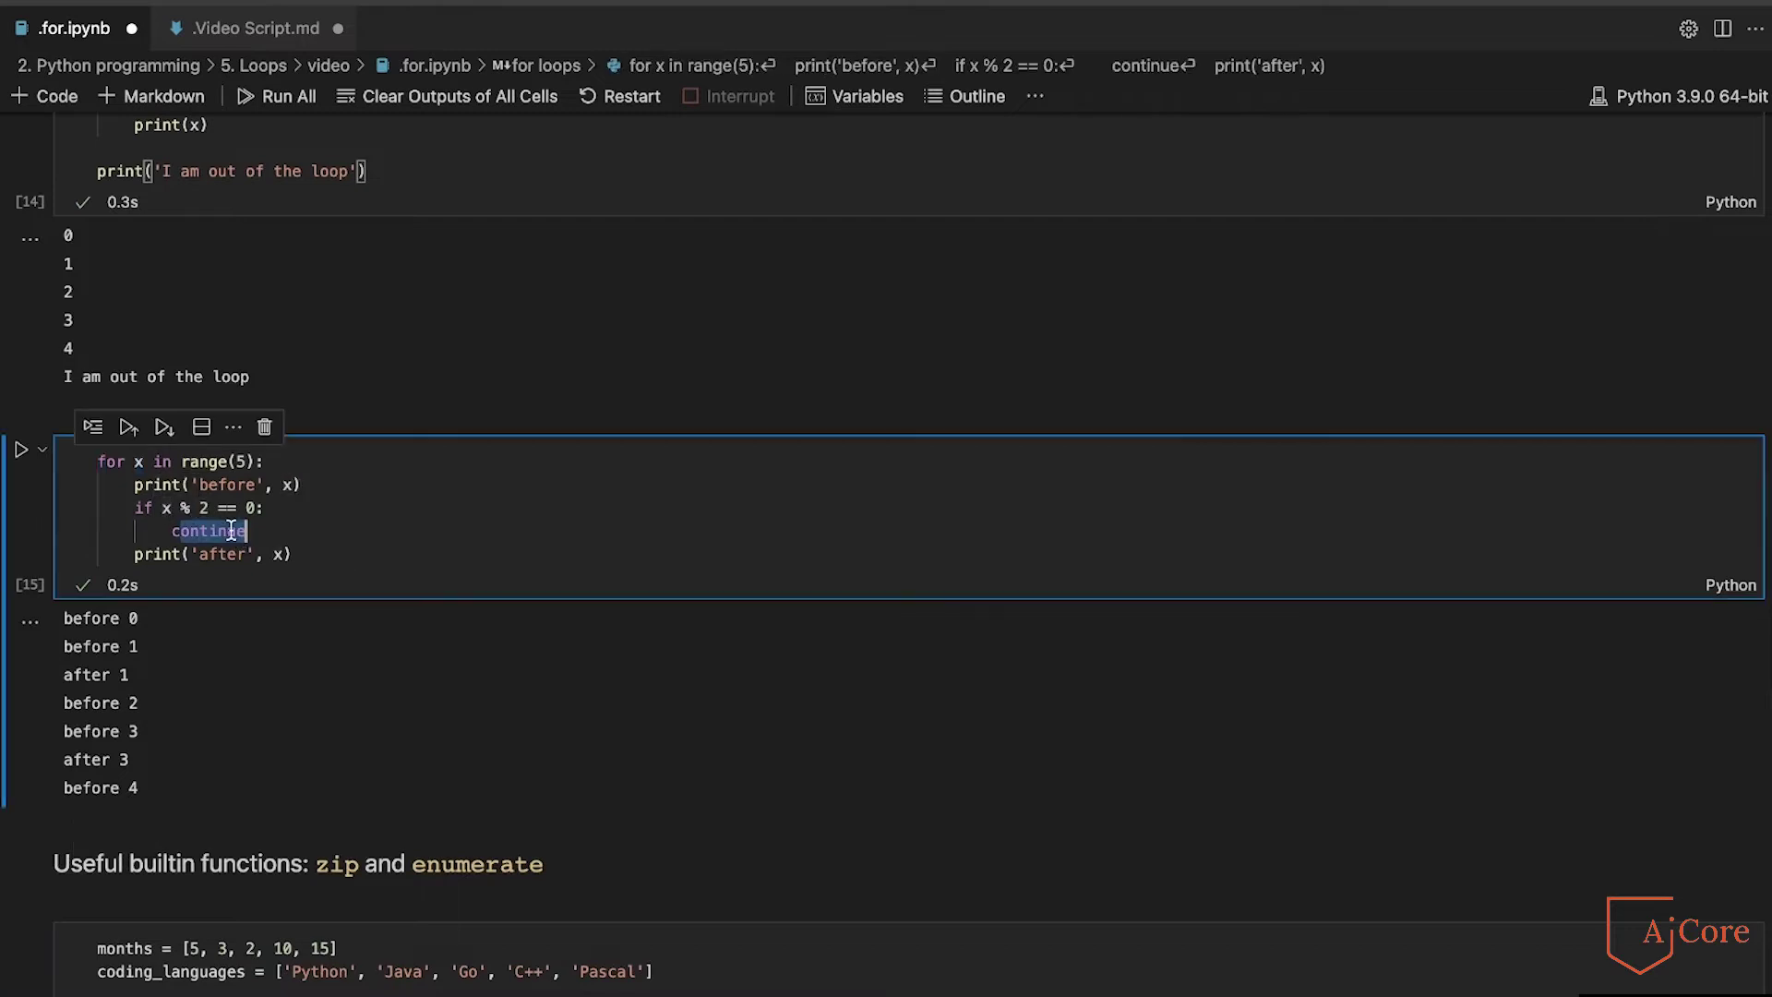
pyautogui.write('cbrea')
pyautogui.press('BackSpace')
pyautogui.press('BackSpace')
pyautogui.press('BackSpace')
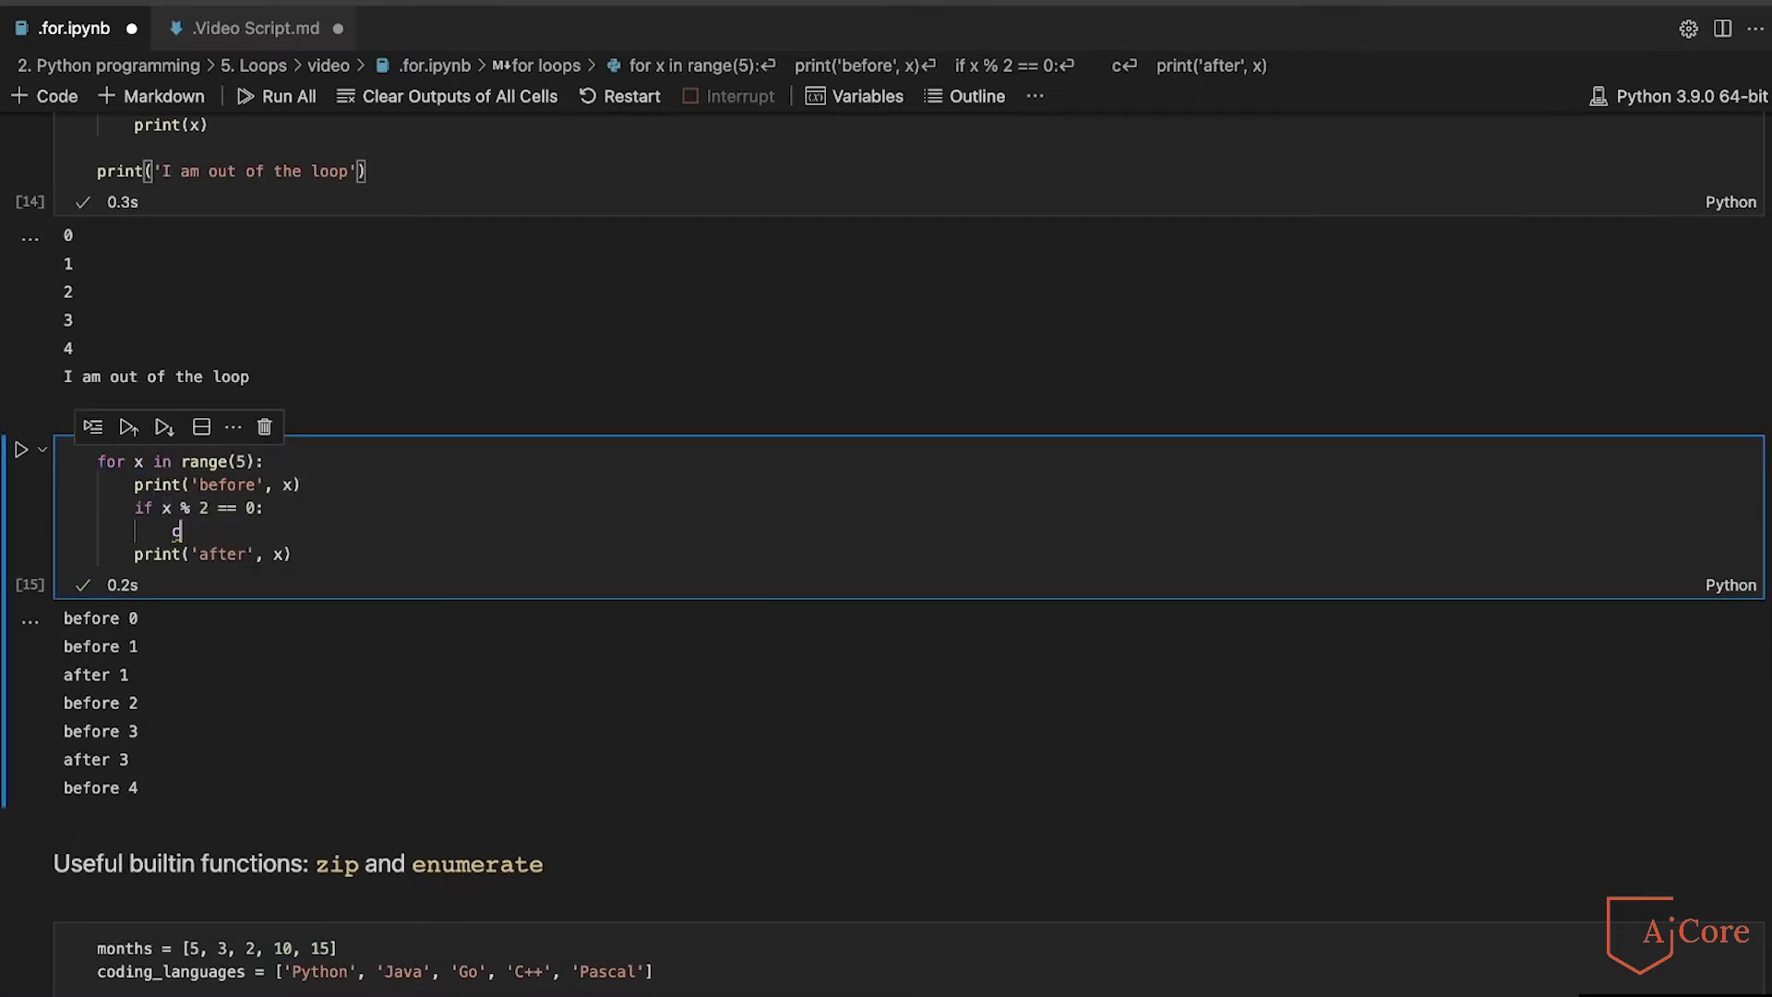
pyautogui.press('BackSpace')
pyautogui.press('BackSpace')
pyautogui.write('break')
pyautogui.hotkey('shift', 'Return')
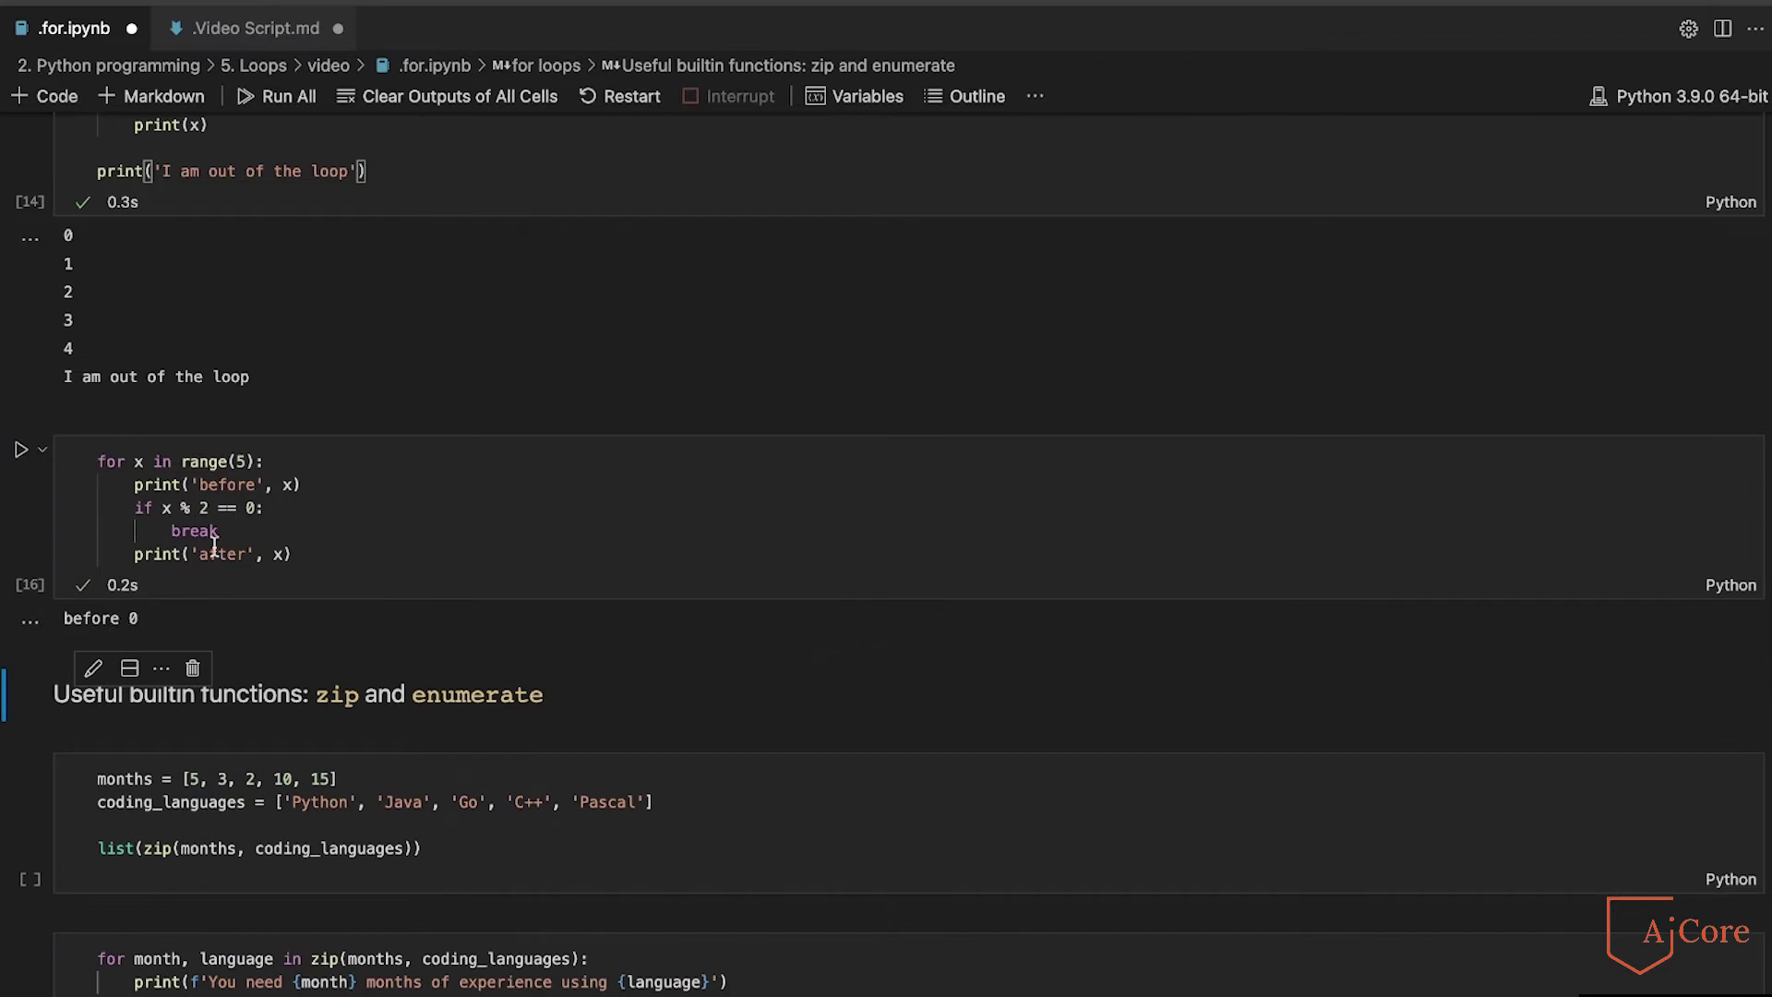
pyautogui.scroll(-3, 420, 459)
pyautogui.moveTo(392, 677)
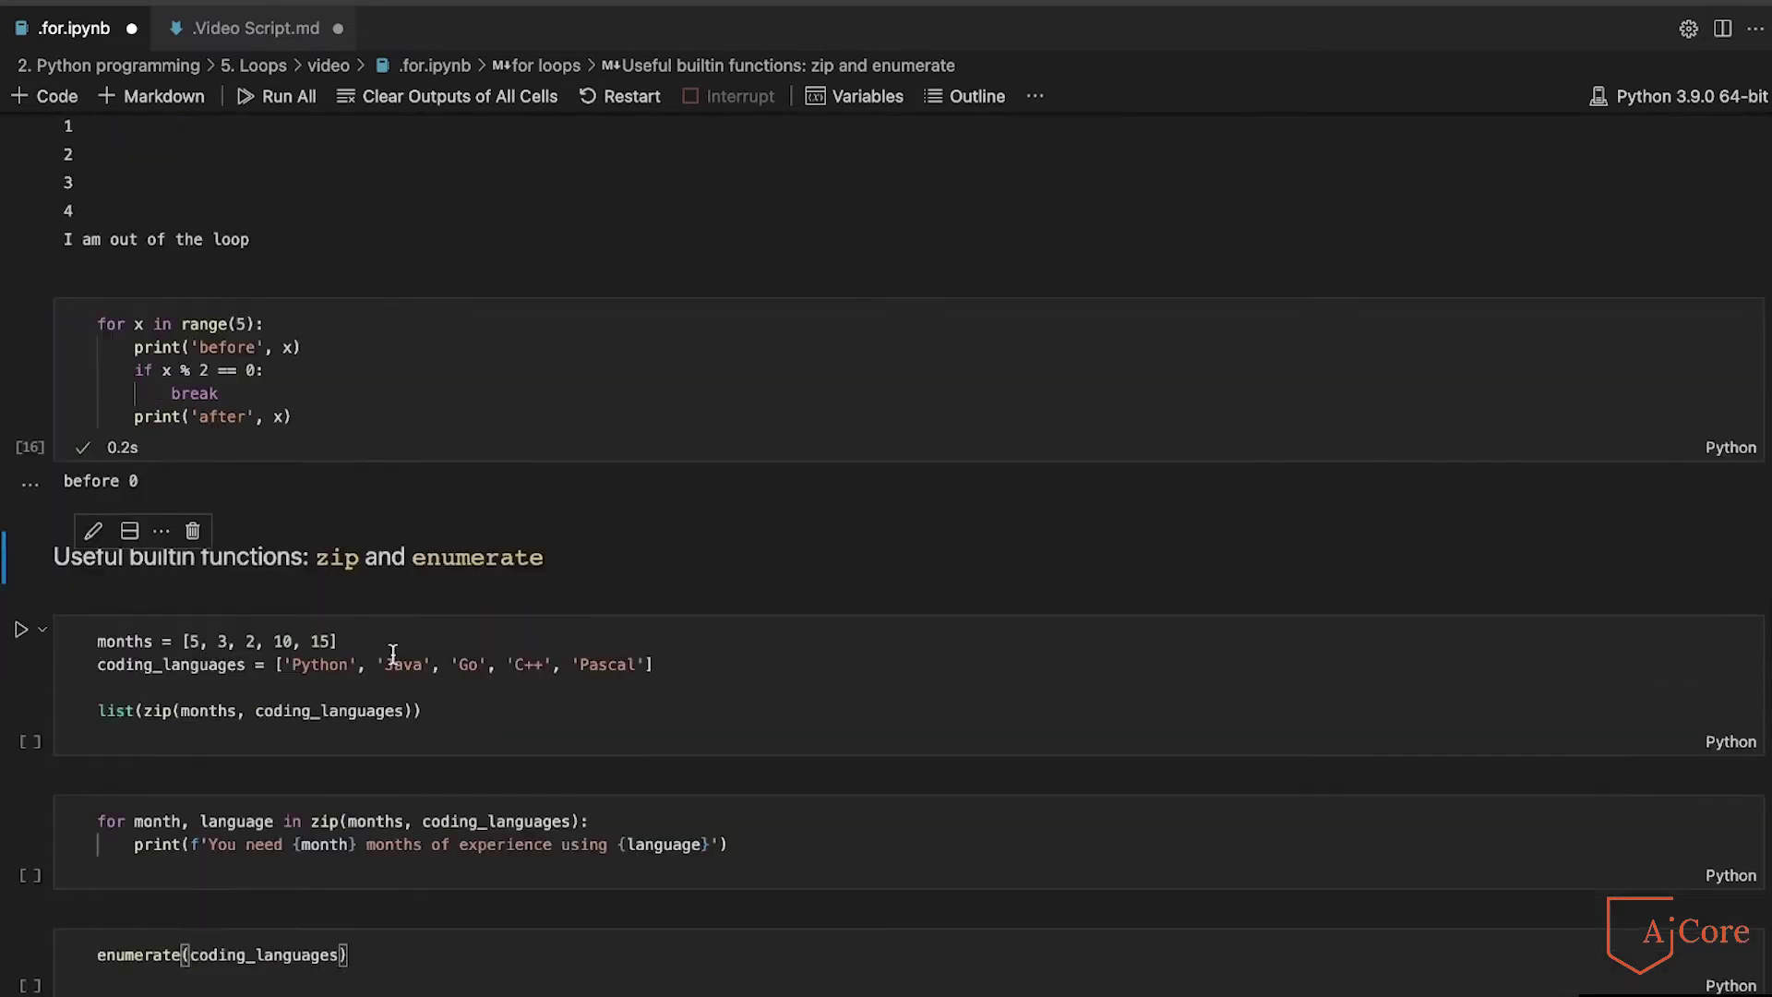
pyautogui.scroll(-2, 388, 416)
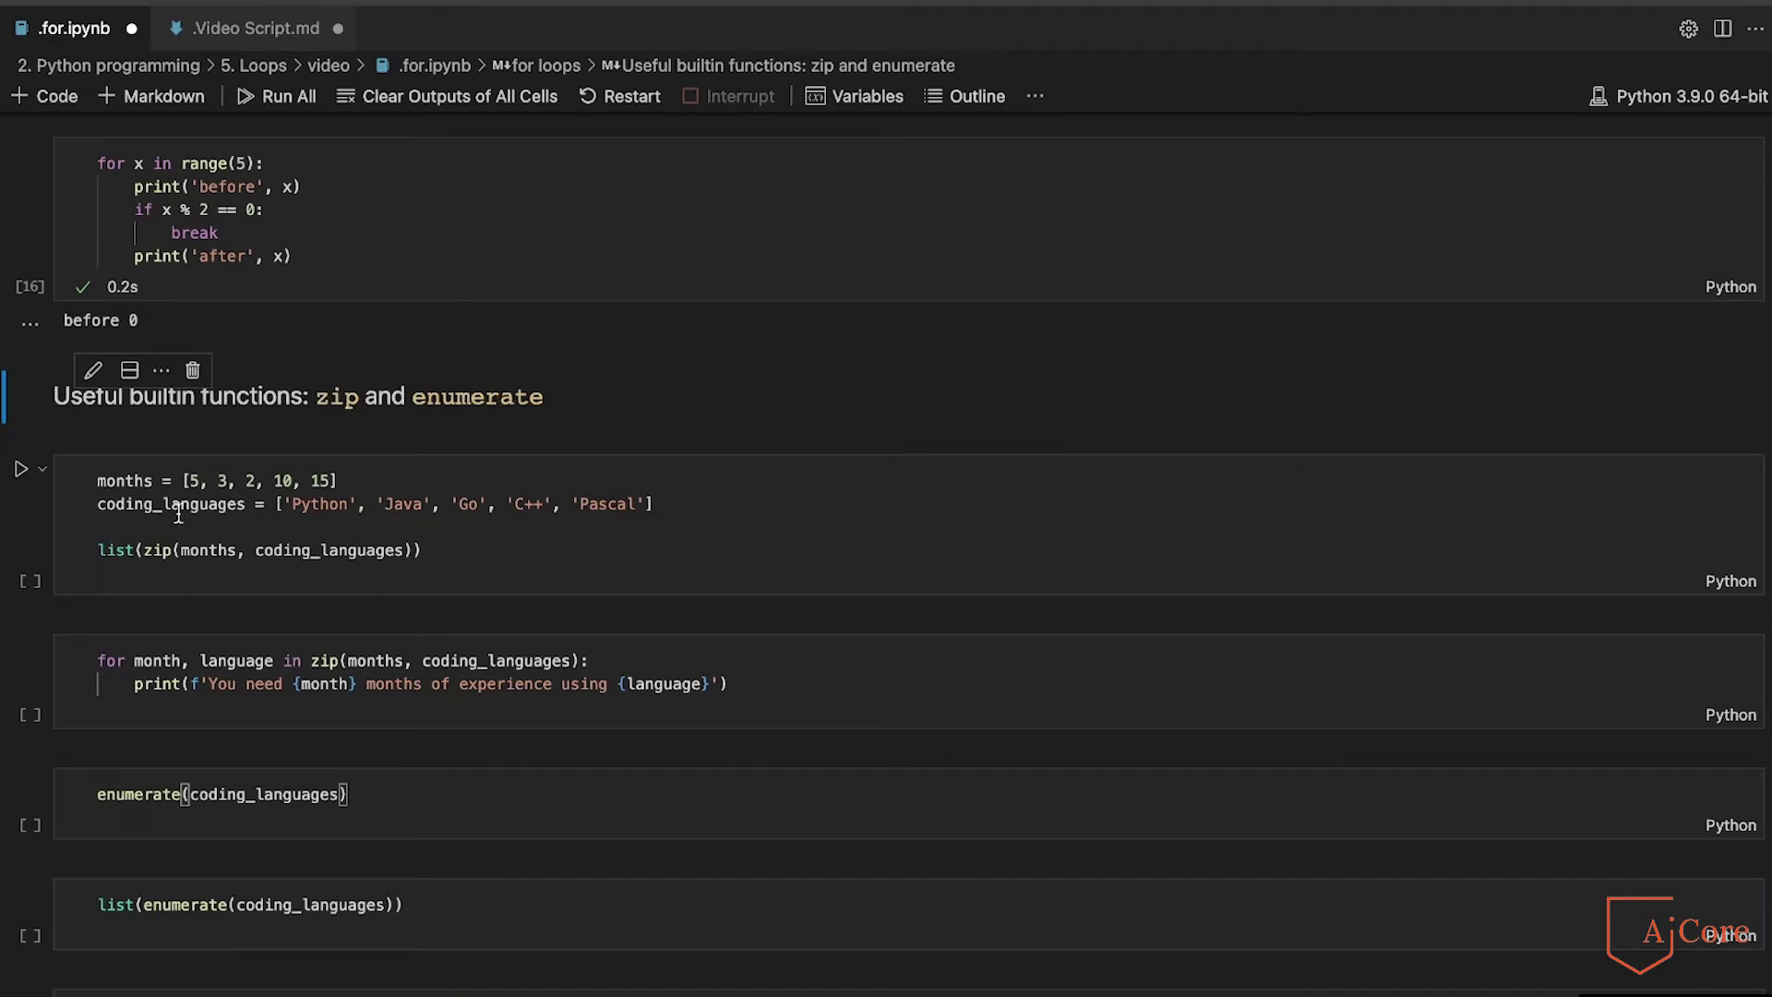
# - Run the zip cell and highlight its paired tuples, such as 5 and 'Python'
pyautogui.click(240, 526)
pyautogui.hotkey('shift', 'Return')
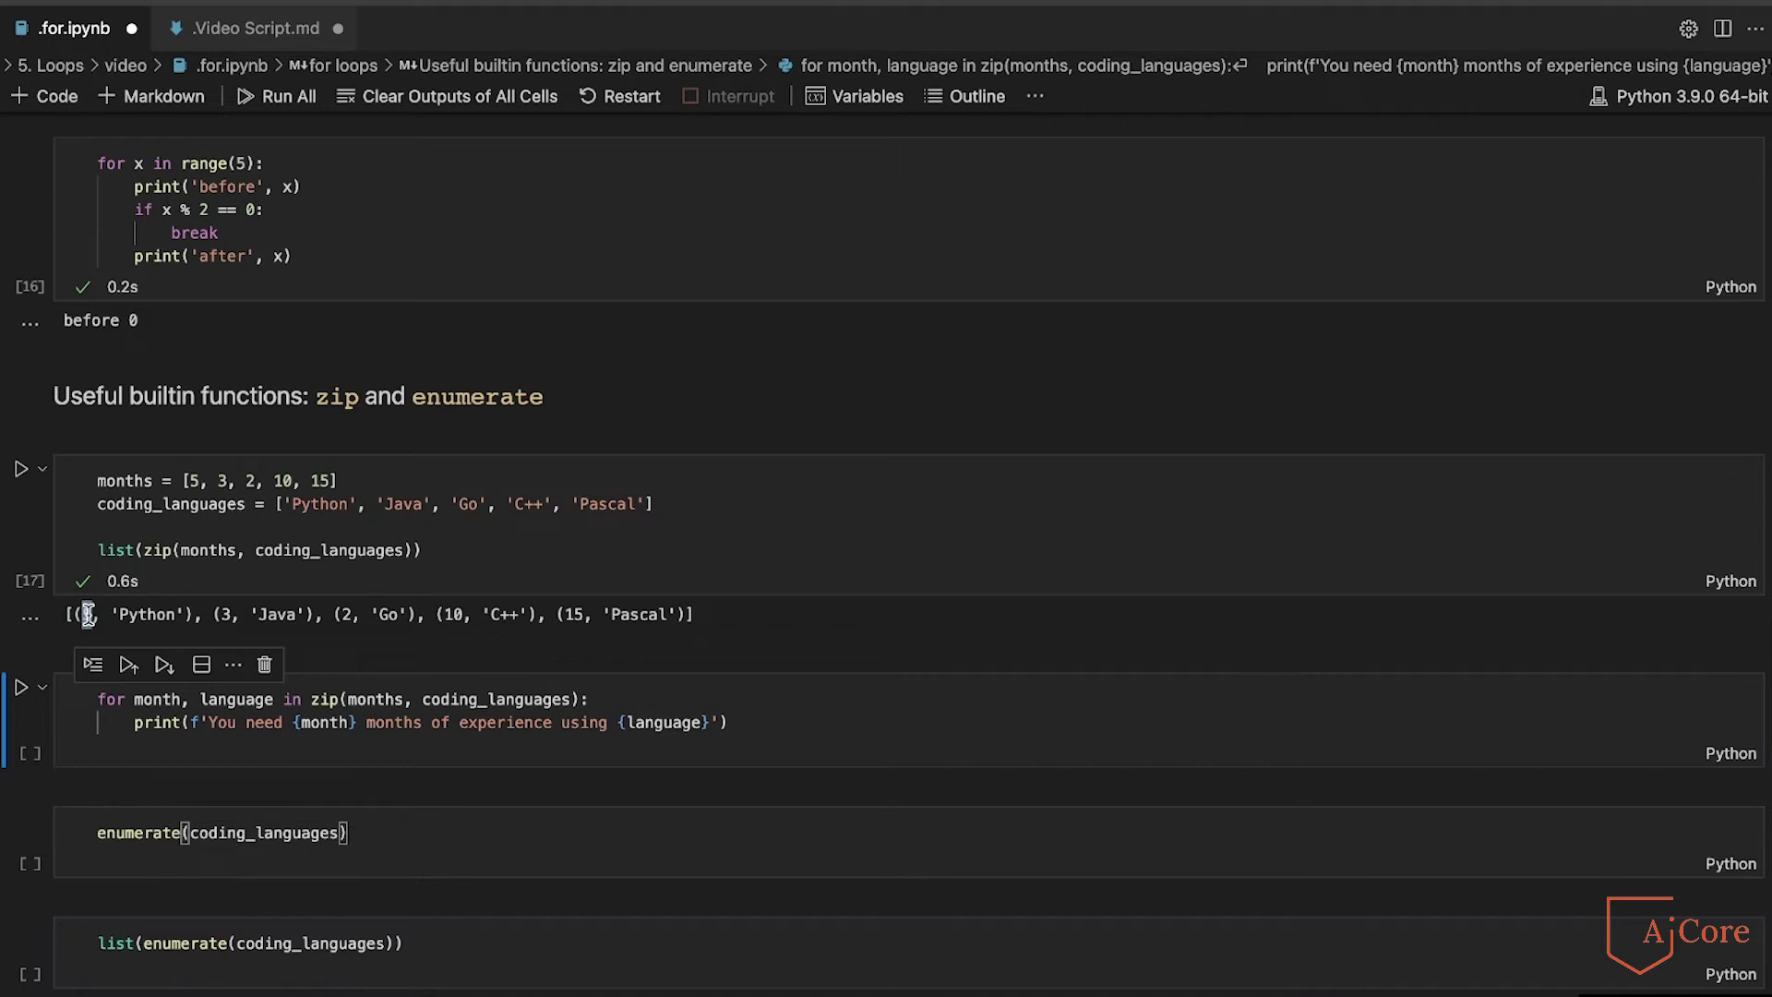
pyautogui.moveTo(86, 614); pyautogui.dragTo(189, 614)
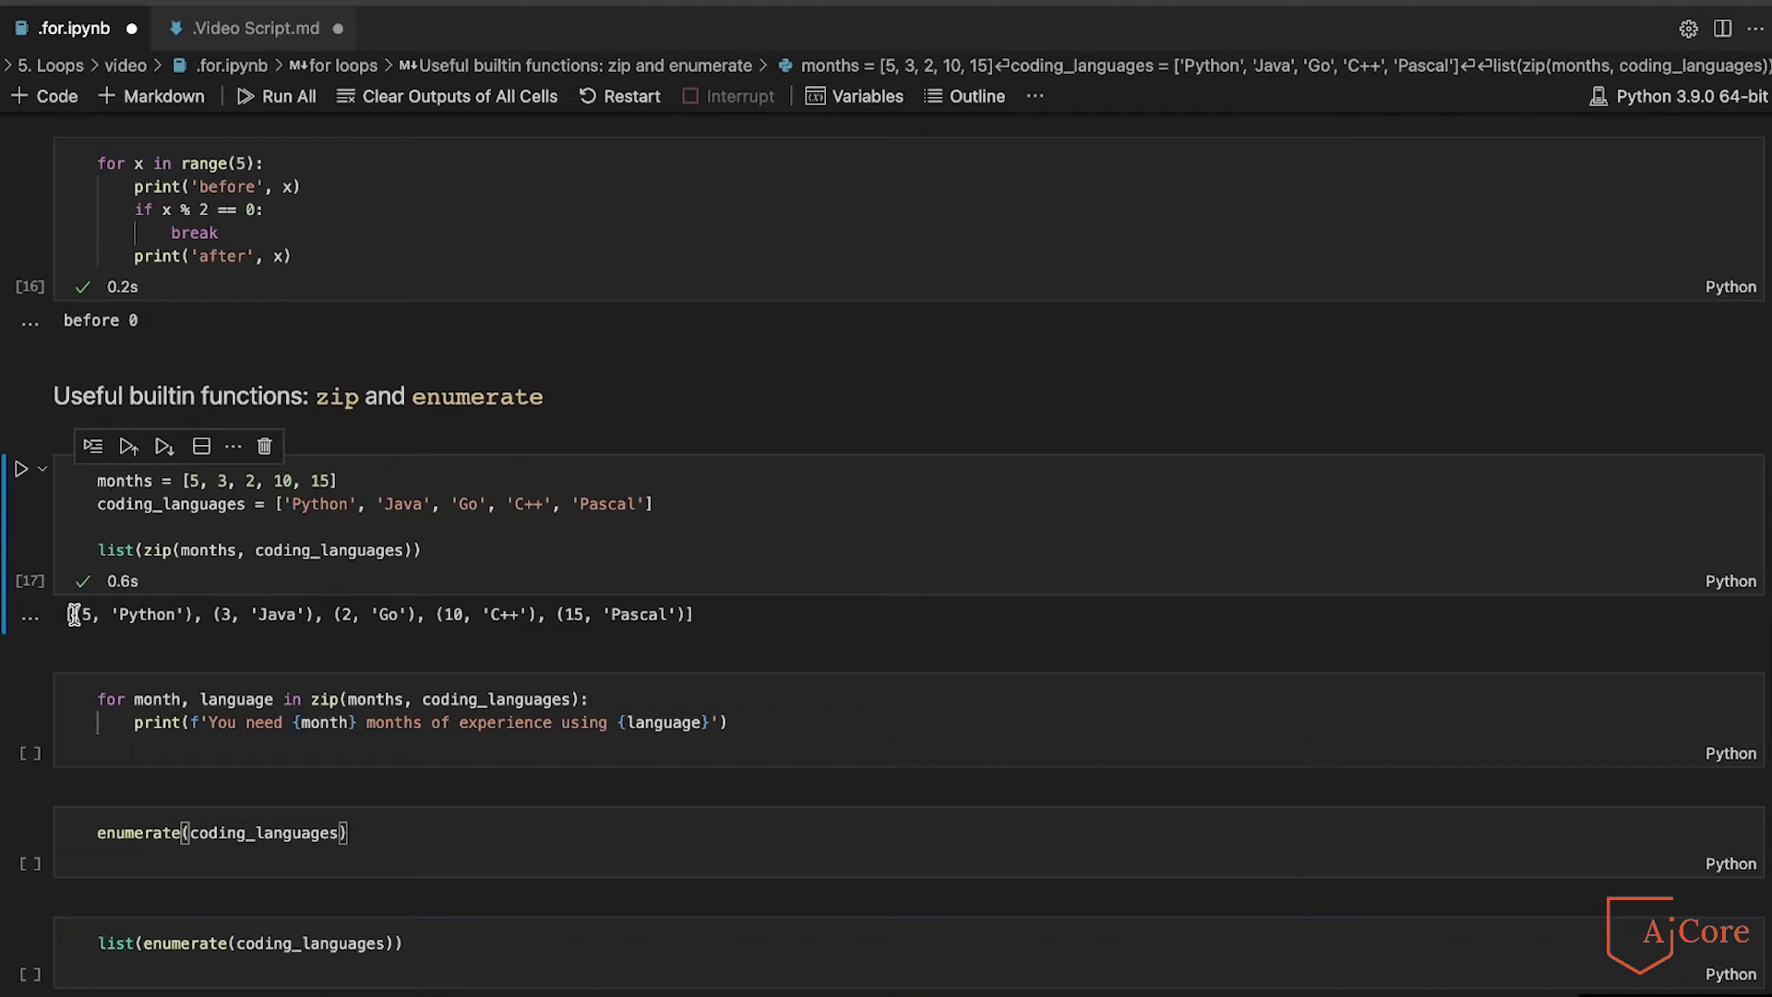
pyautogui.moveTo(70, 613); pyautogui.dragTo(677, 619)
pyautogui.click(678, 619)
pyautogui.moveTo(195, 613); pyautogui.dragTo(80, 614)
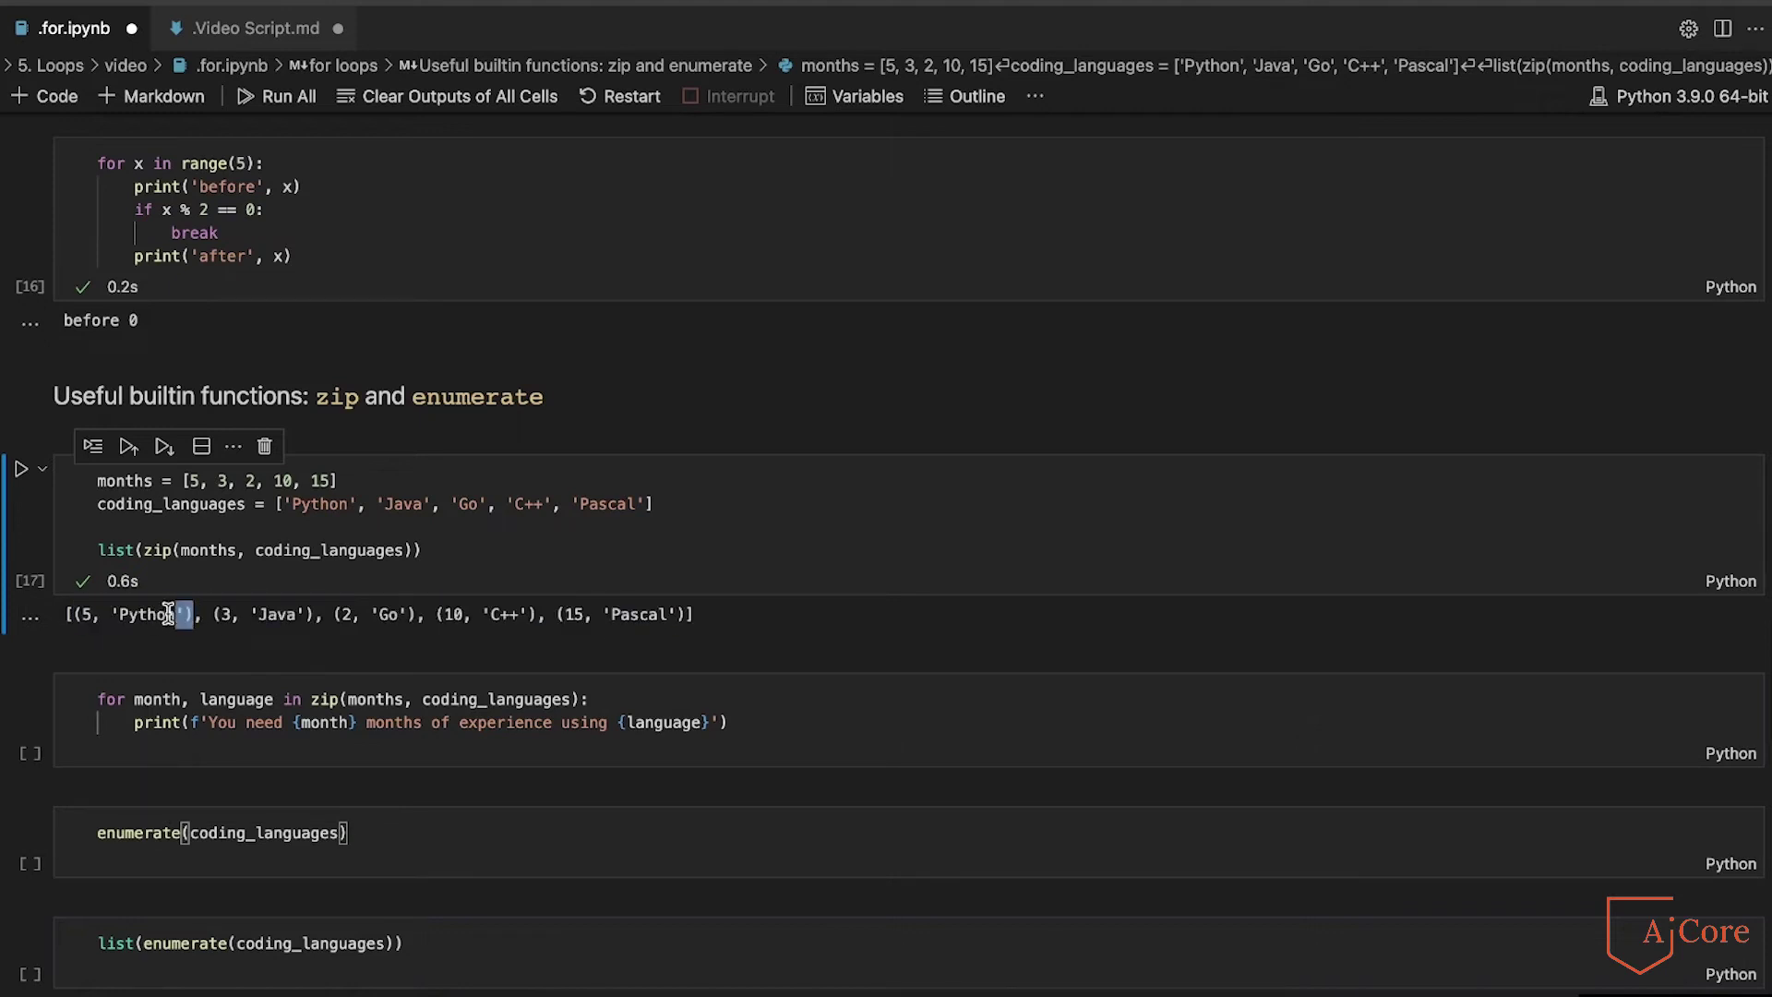
pyautogui.click(80, 614)
pyautogui.moveTo(472, 665)
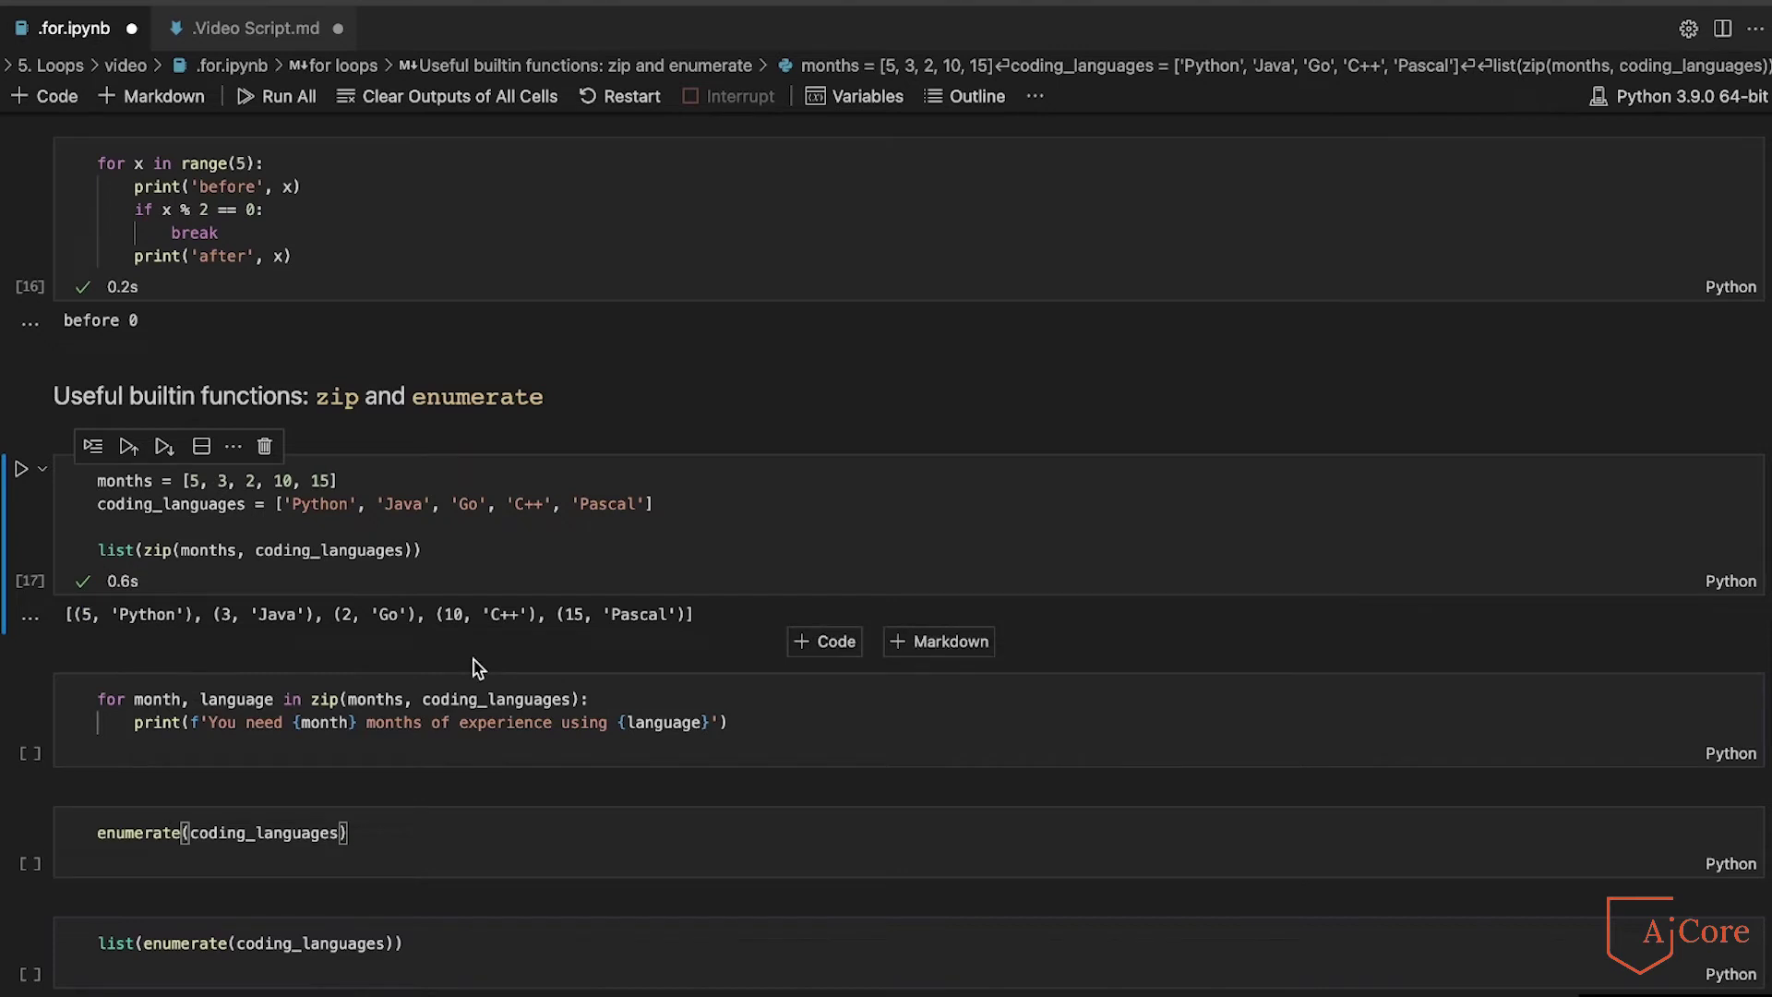
# - Run the zip for-loop cell, printing each language's required months of experience
pyautogui.click(406, 698)
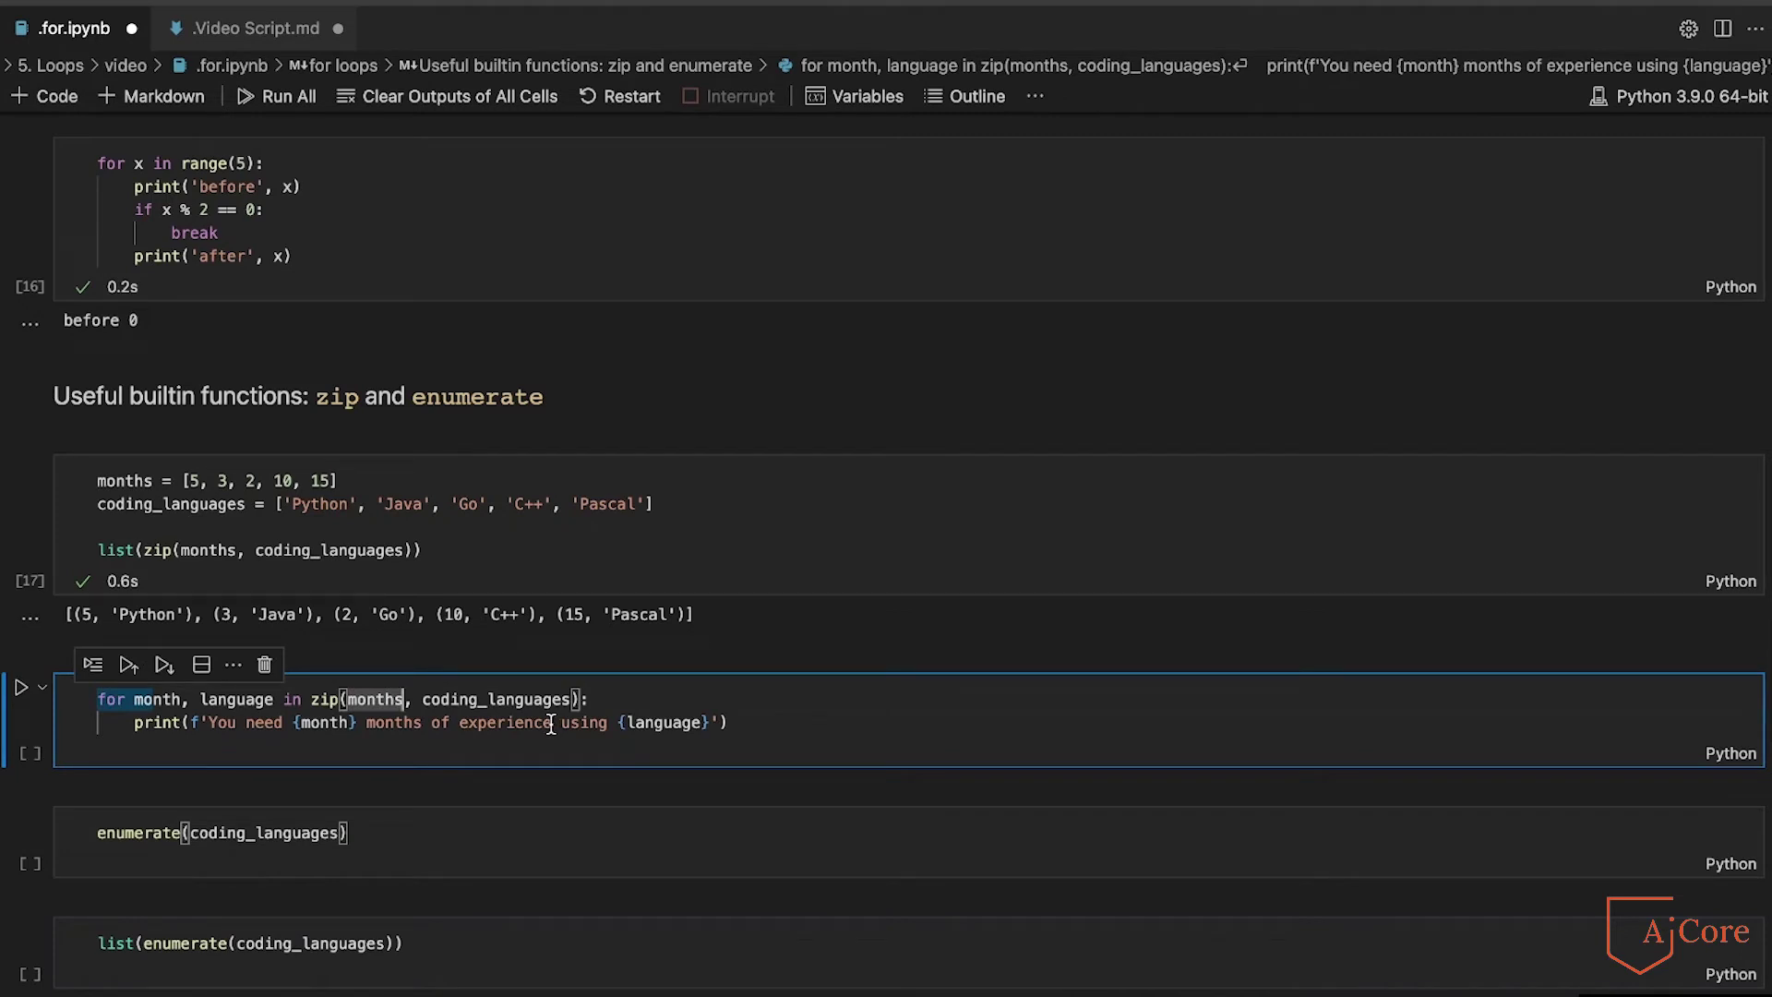
pyautogui.moveTo(700, 619)
pyautogui.press('Escape')
pyautogui.press('Up')
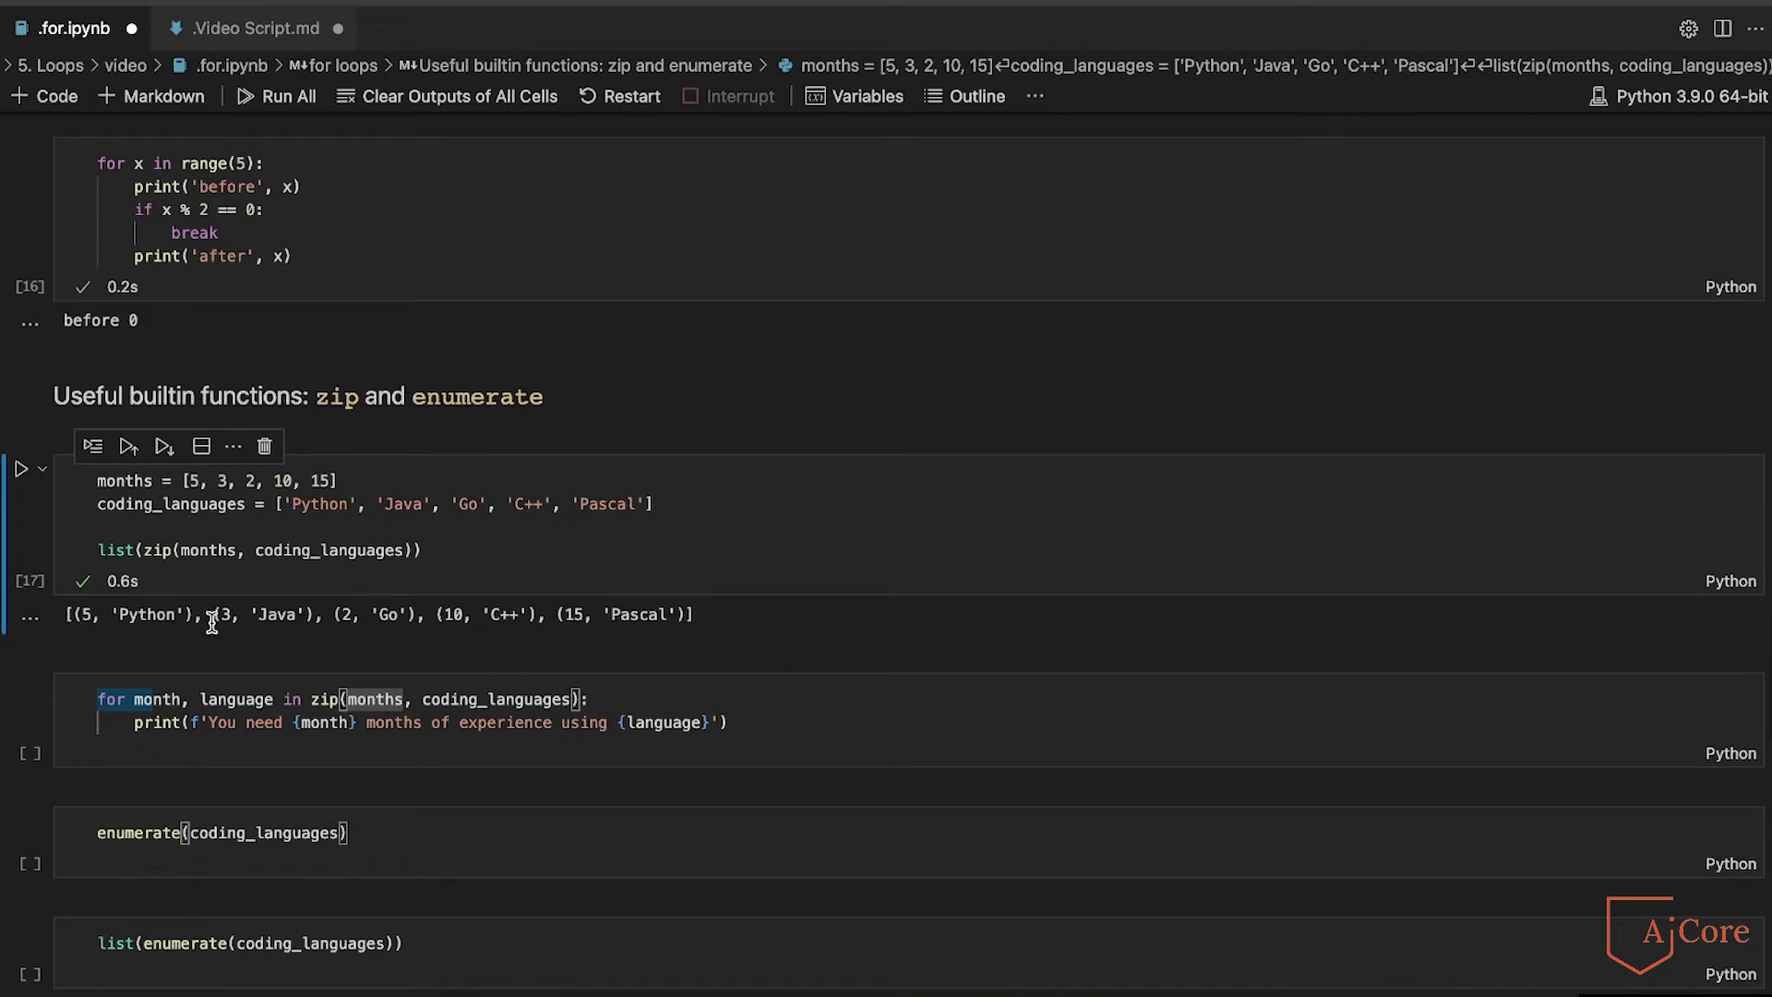
pyautogui.click(368, 700)
pyautogui.hotkey('ctrl', 'a')
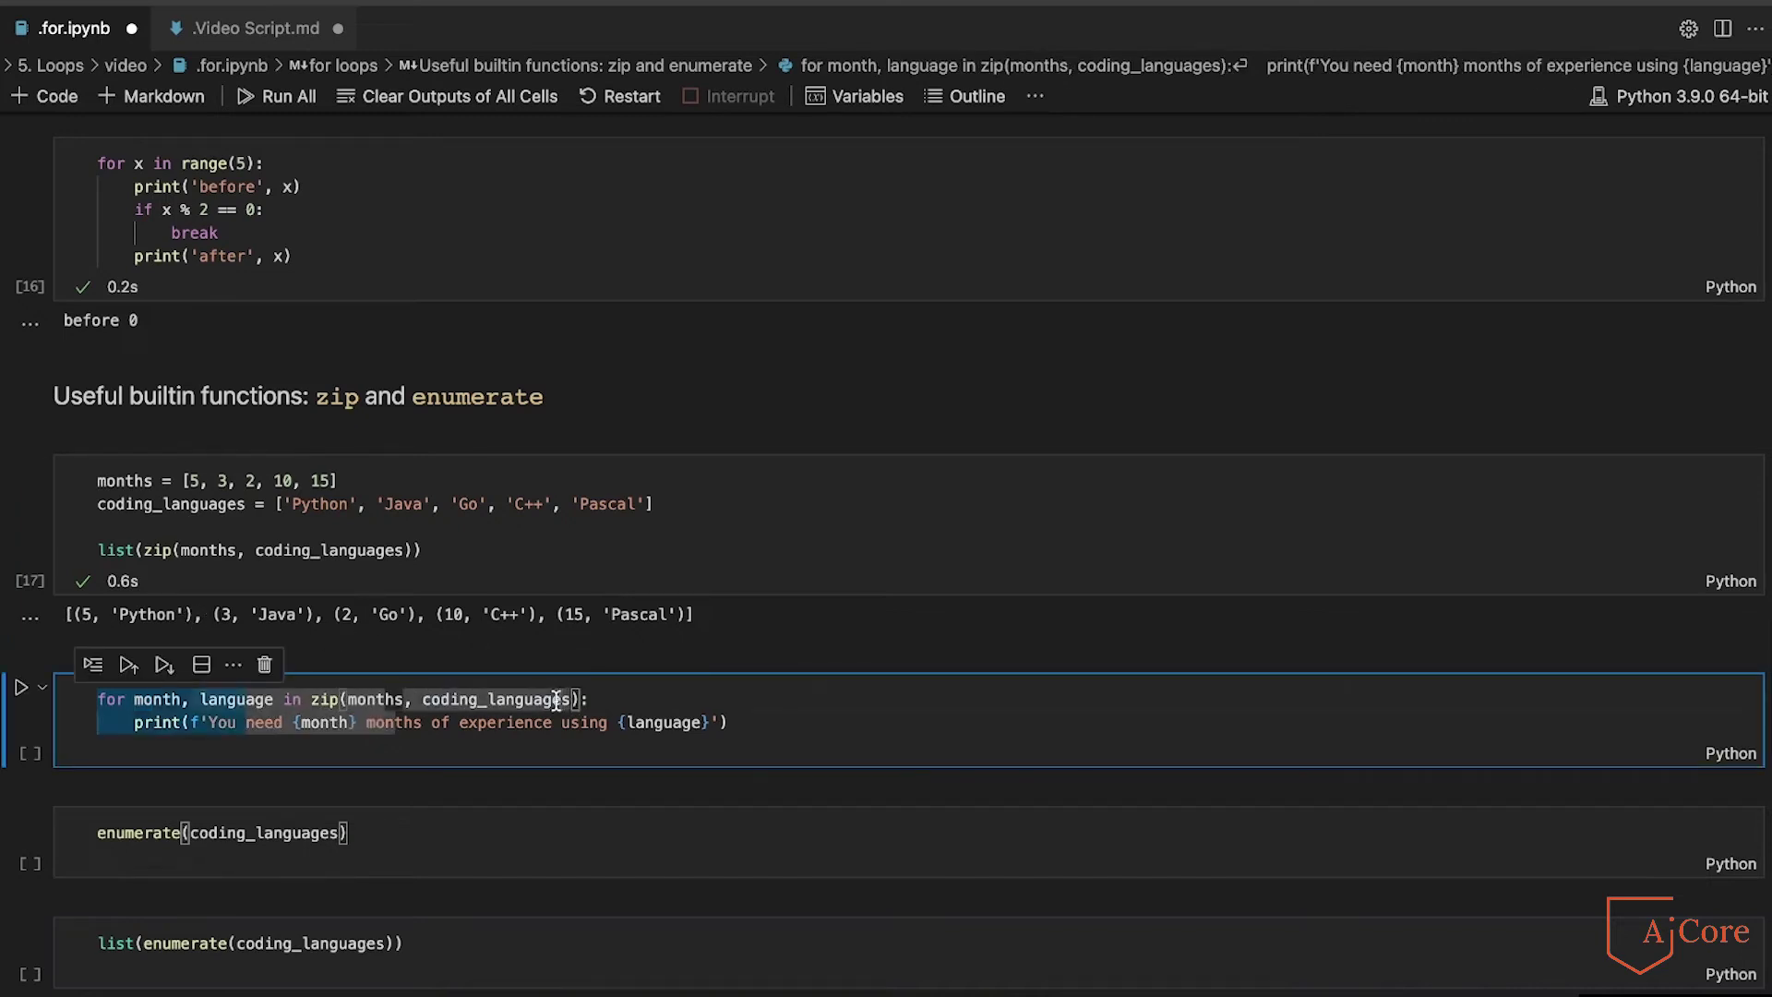
pyautogui.hotkey('shift', 'Return')
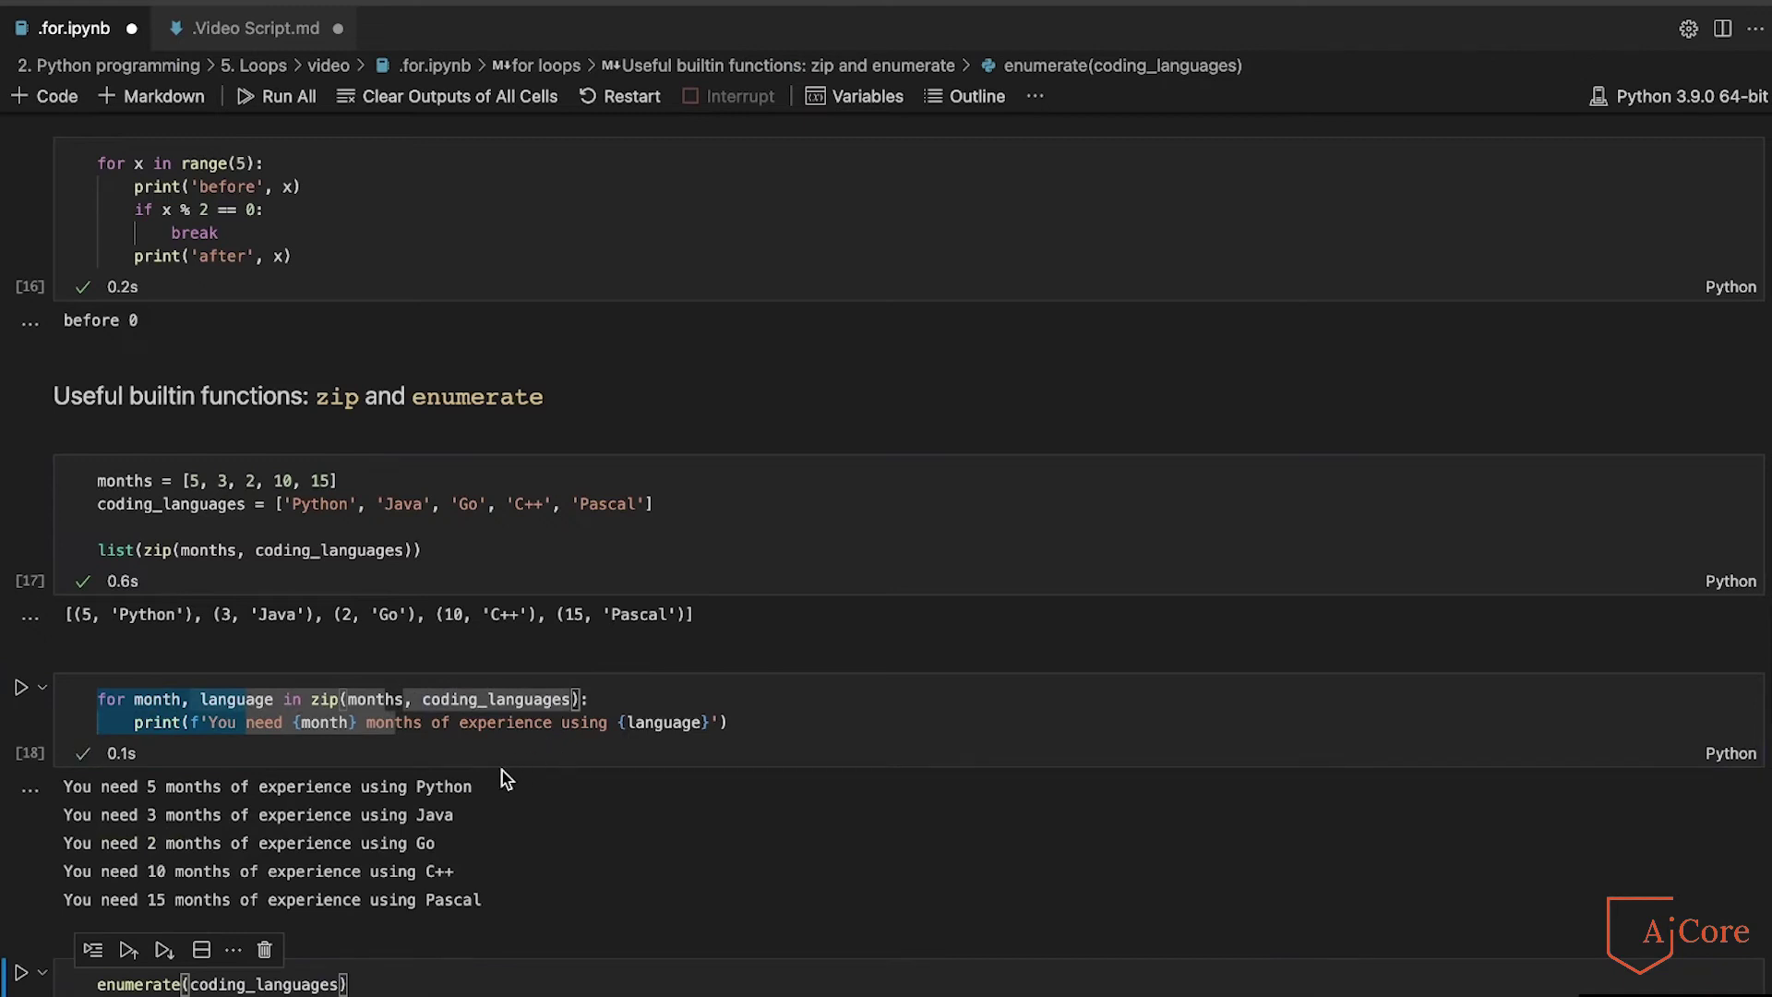
pyautogui.moveTo(310, 501)
pyautogui.click(288, 739)
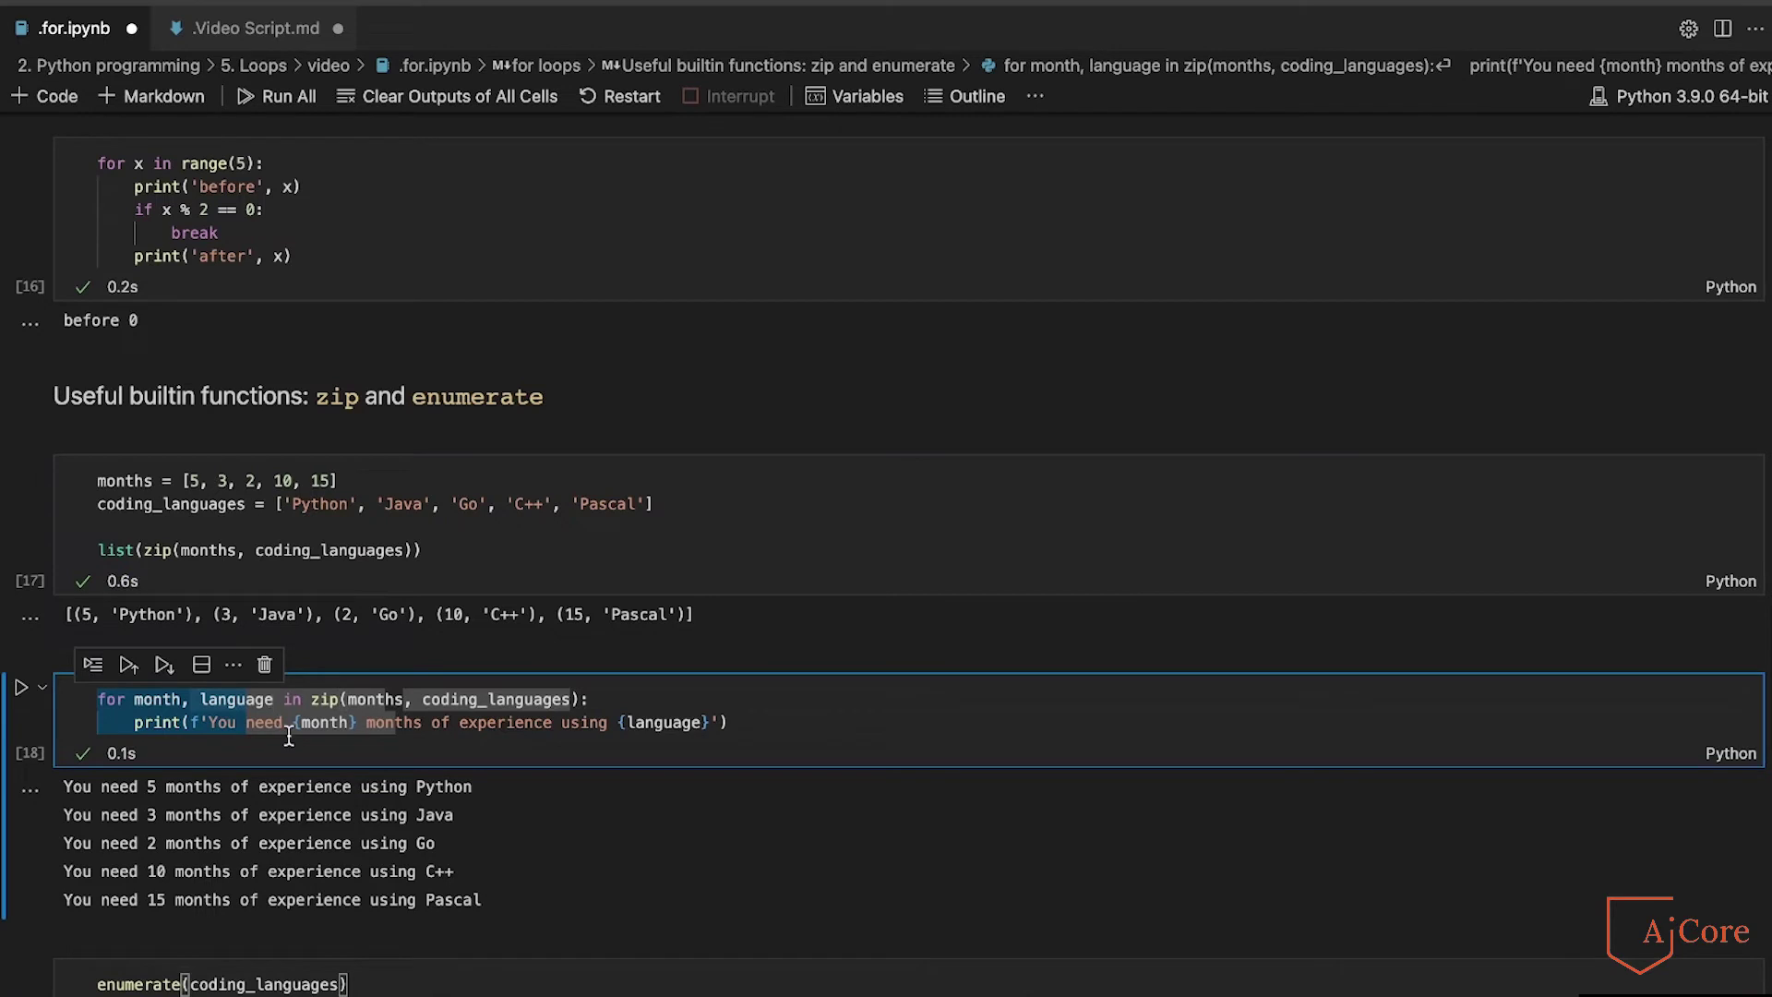
pyautogui.click(765, 734)
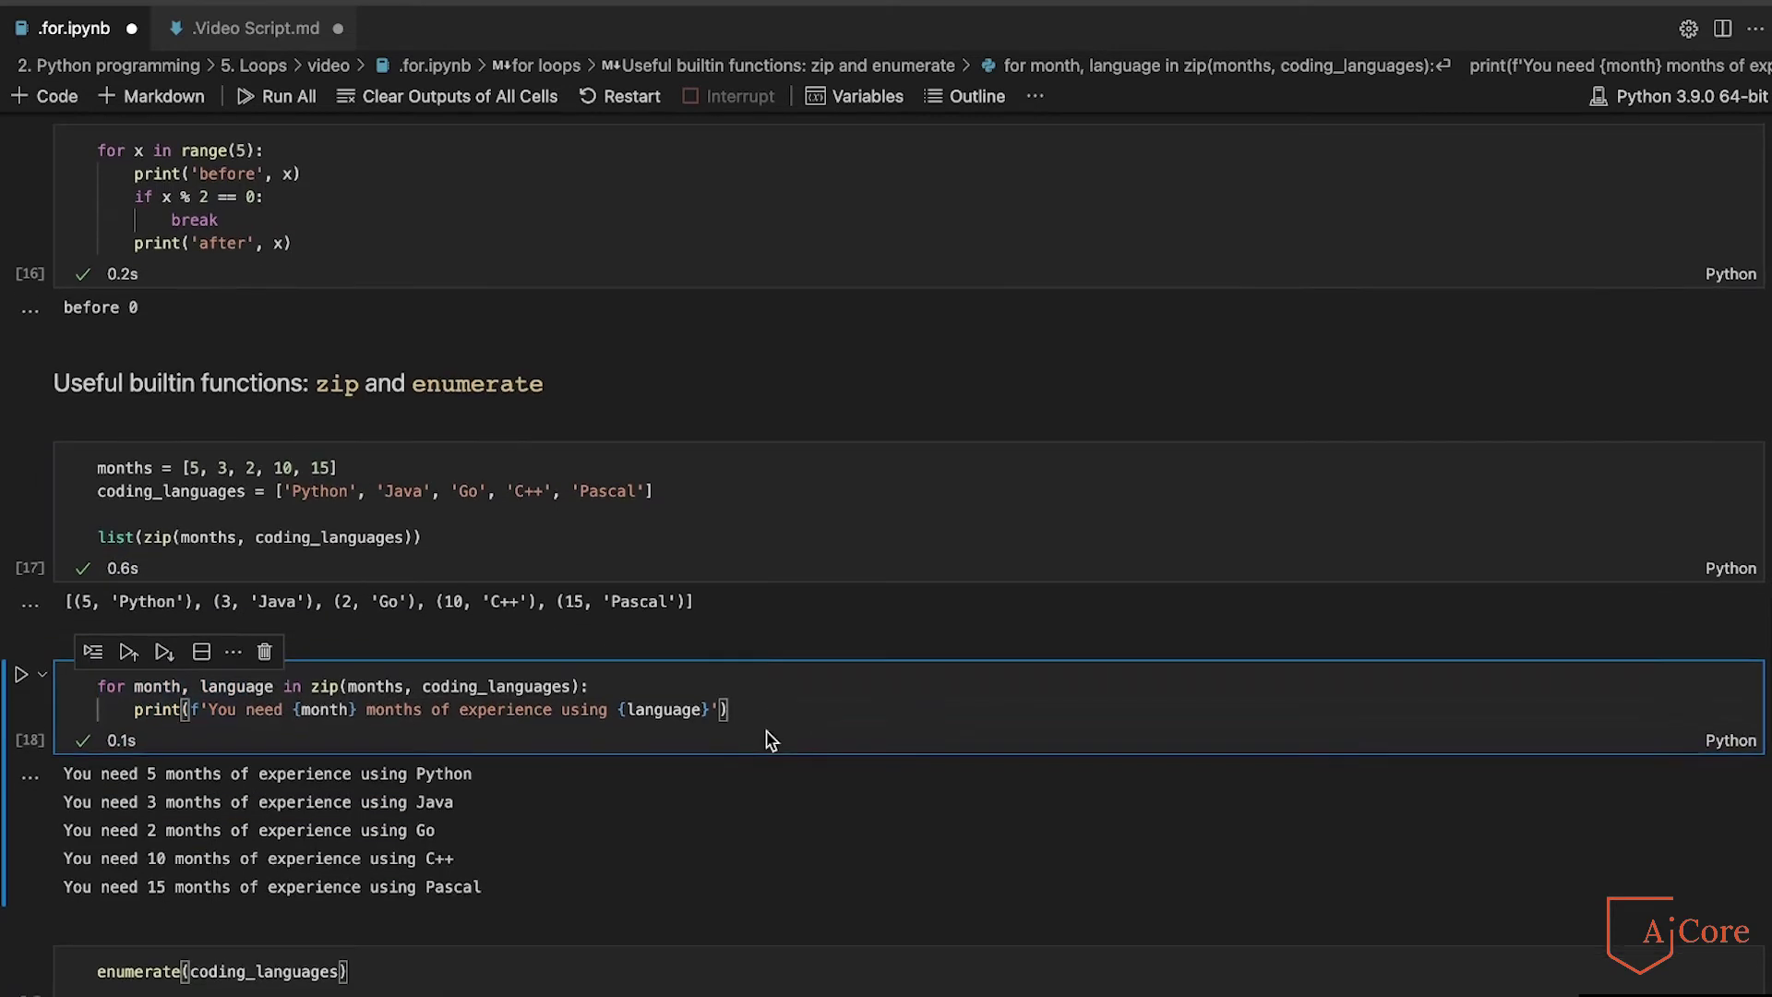
pyautogui.scroll(-1, 771, 740)
pyautogui.click(139, 649)
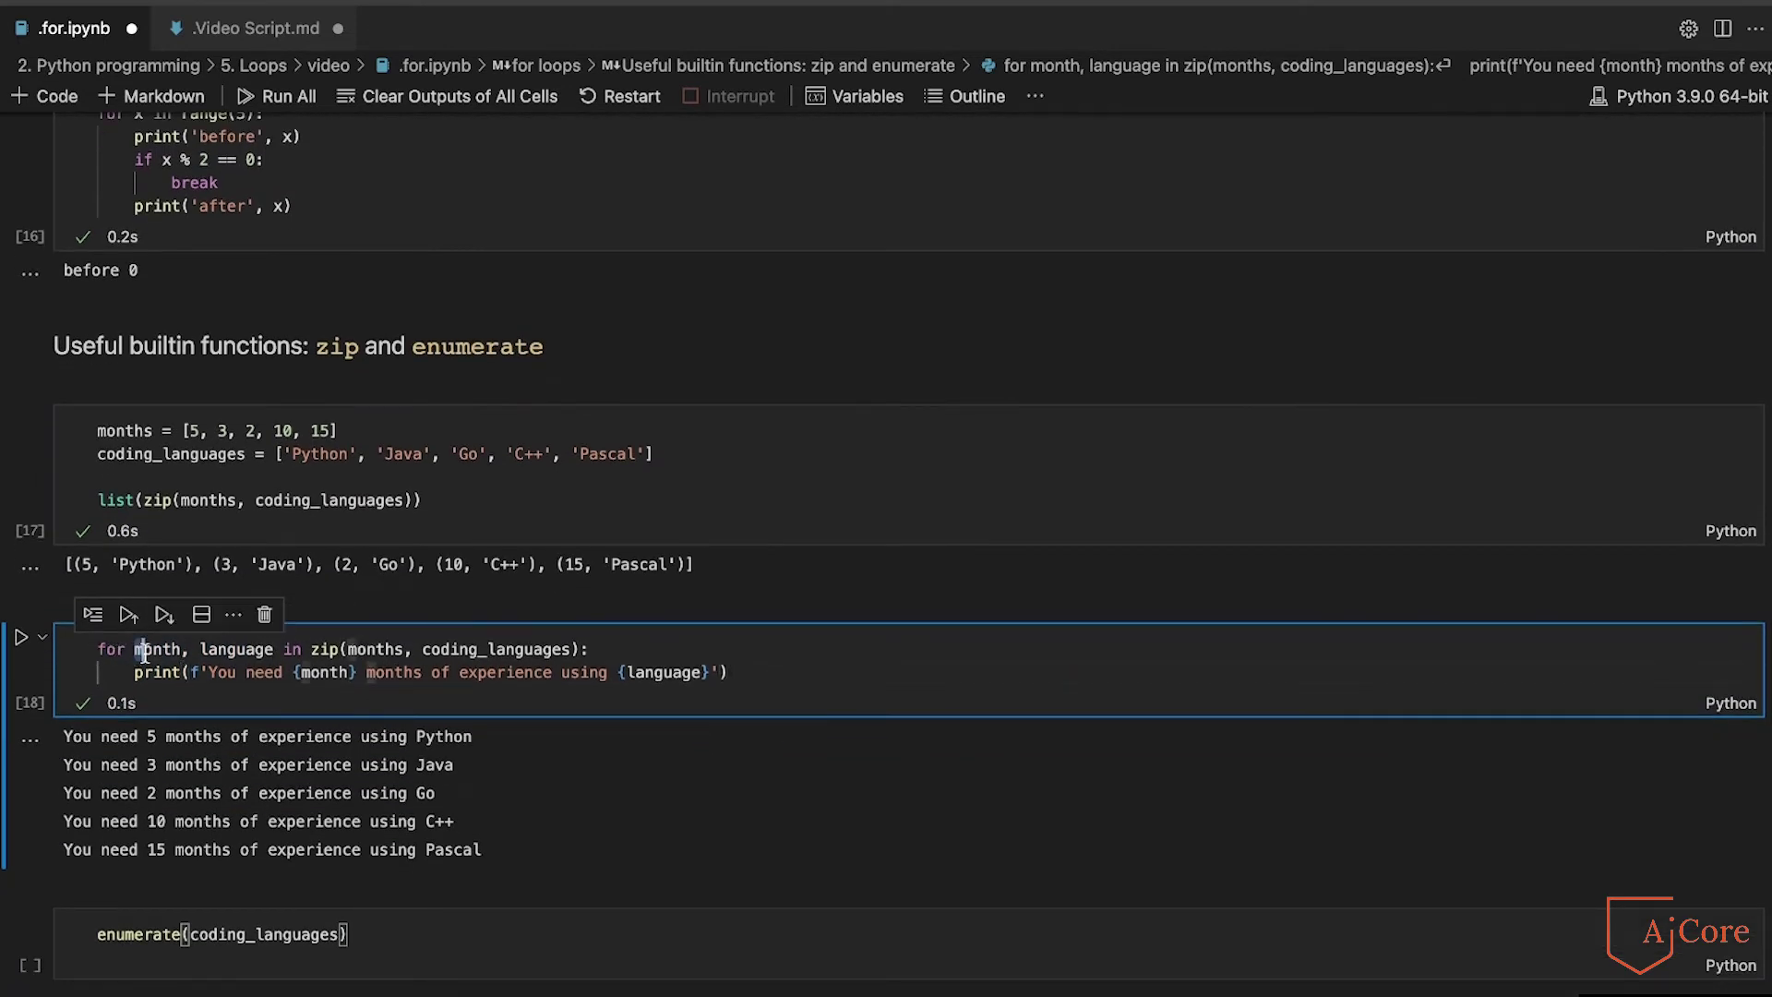
# - Run the list(enumerate(...)) pairs cell, then edit the enumerate loop to drop start=20
pyautogui.moveTo(139, 649); pyautogui.dragTo(274, 649)
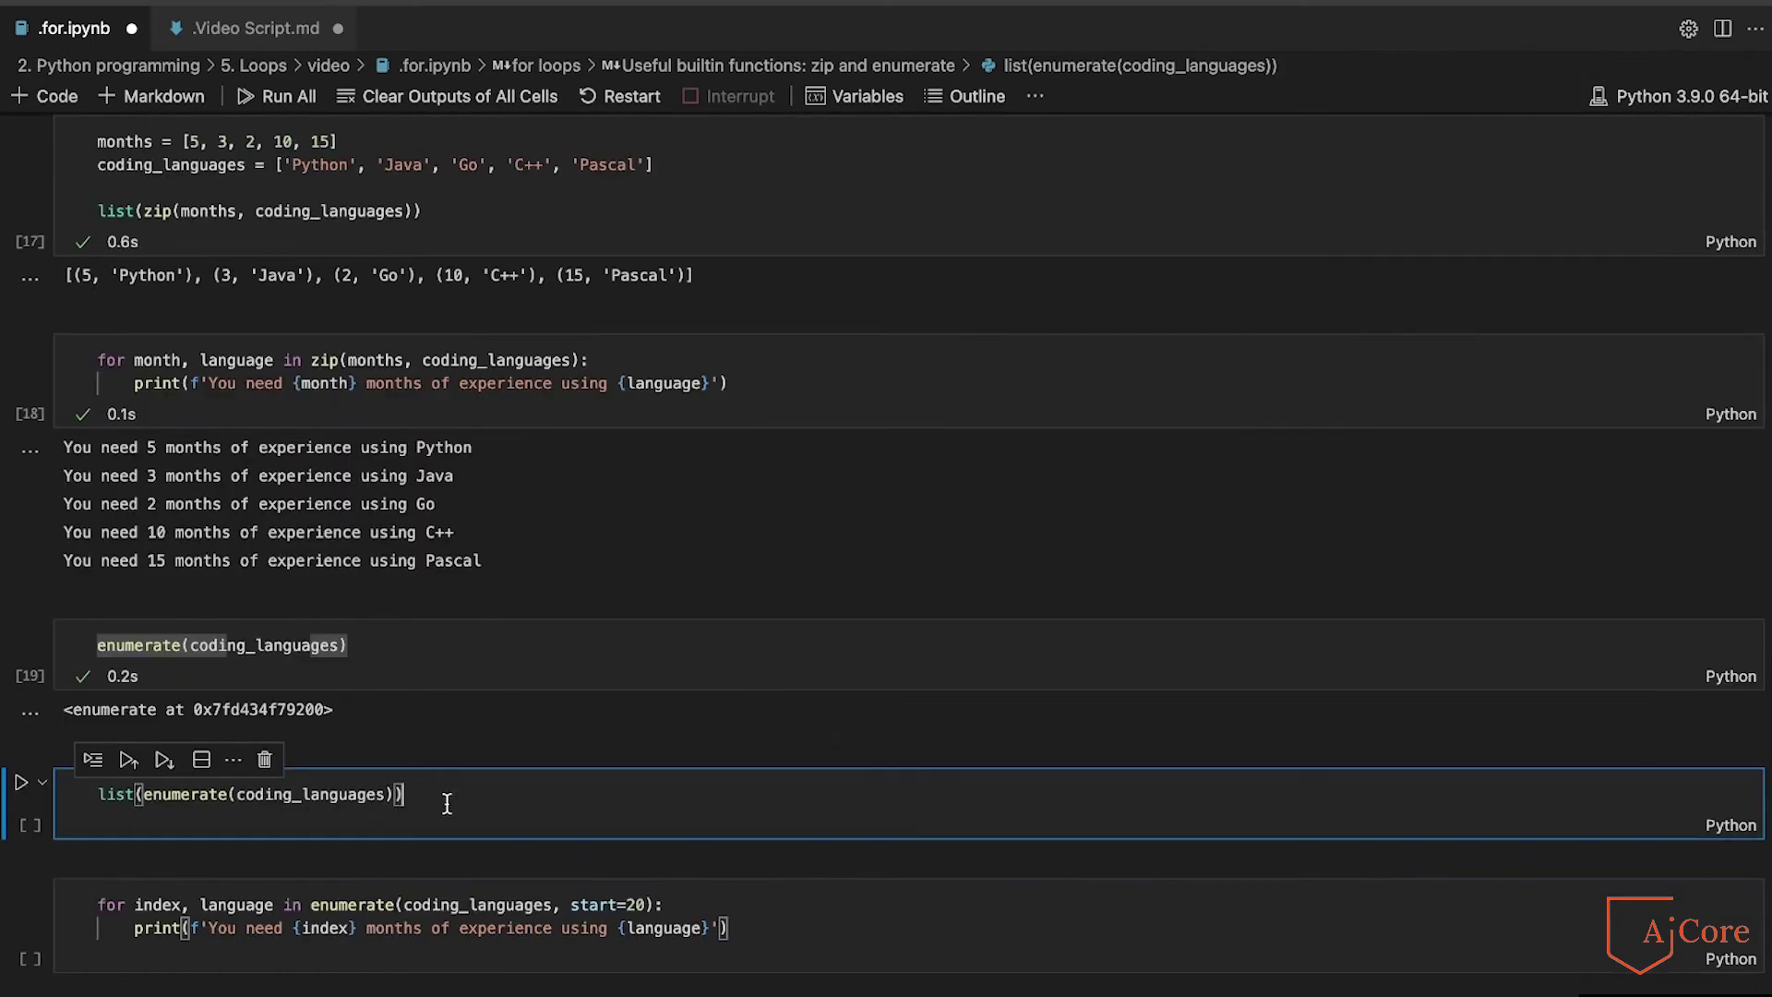
pyautogui.hotkey('shift', 'Return')
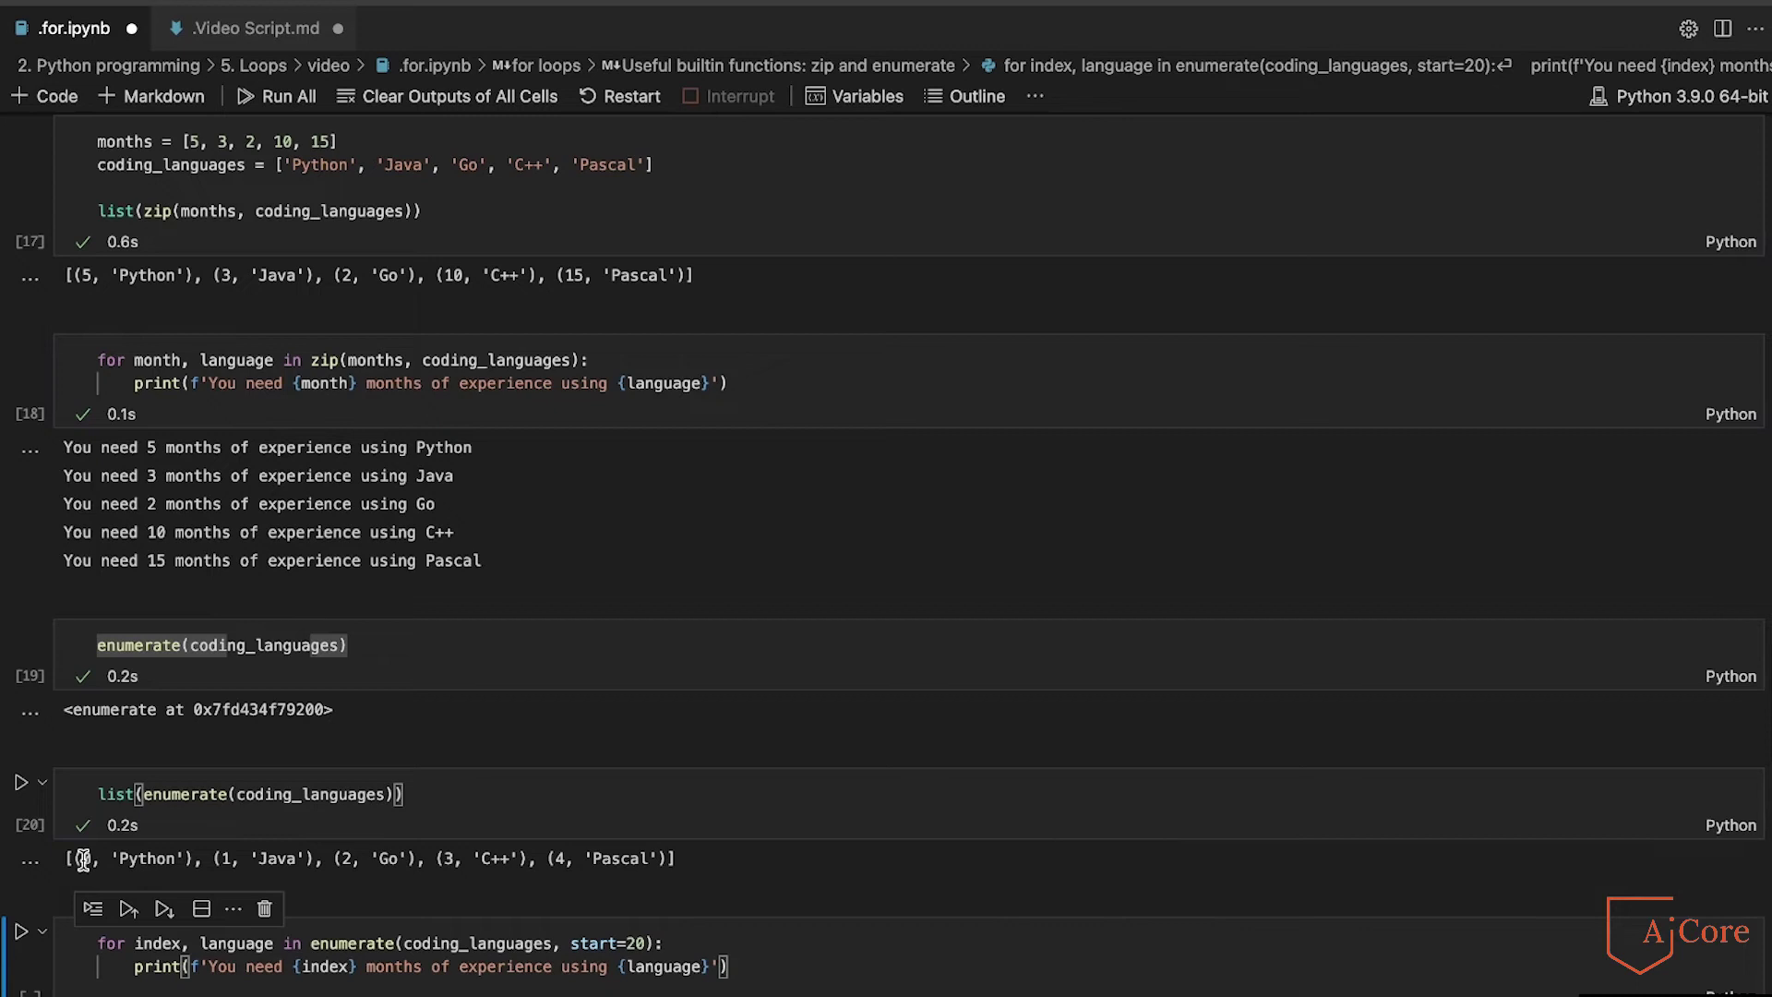
pyautogui.scroll(-4, 104, 860)
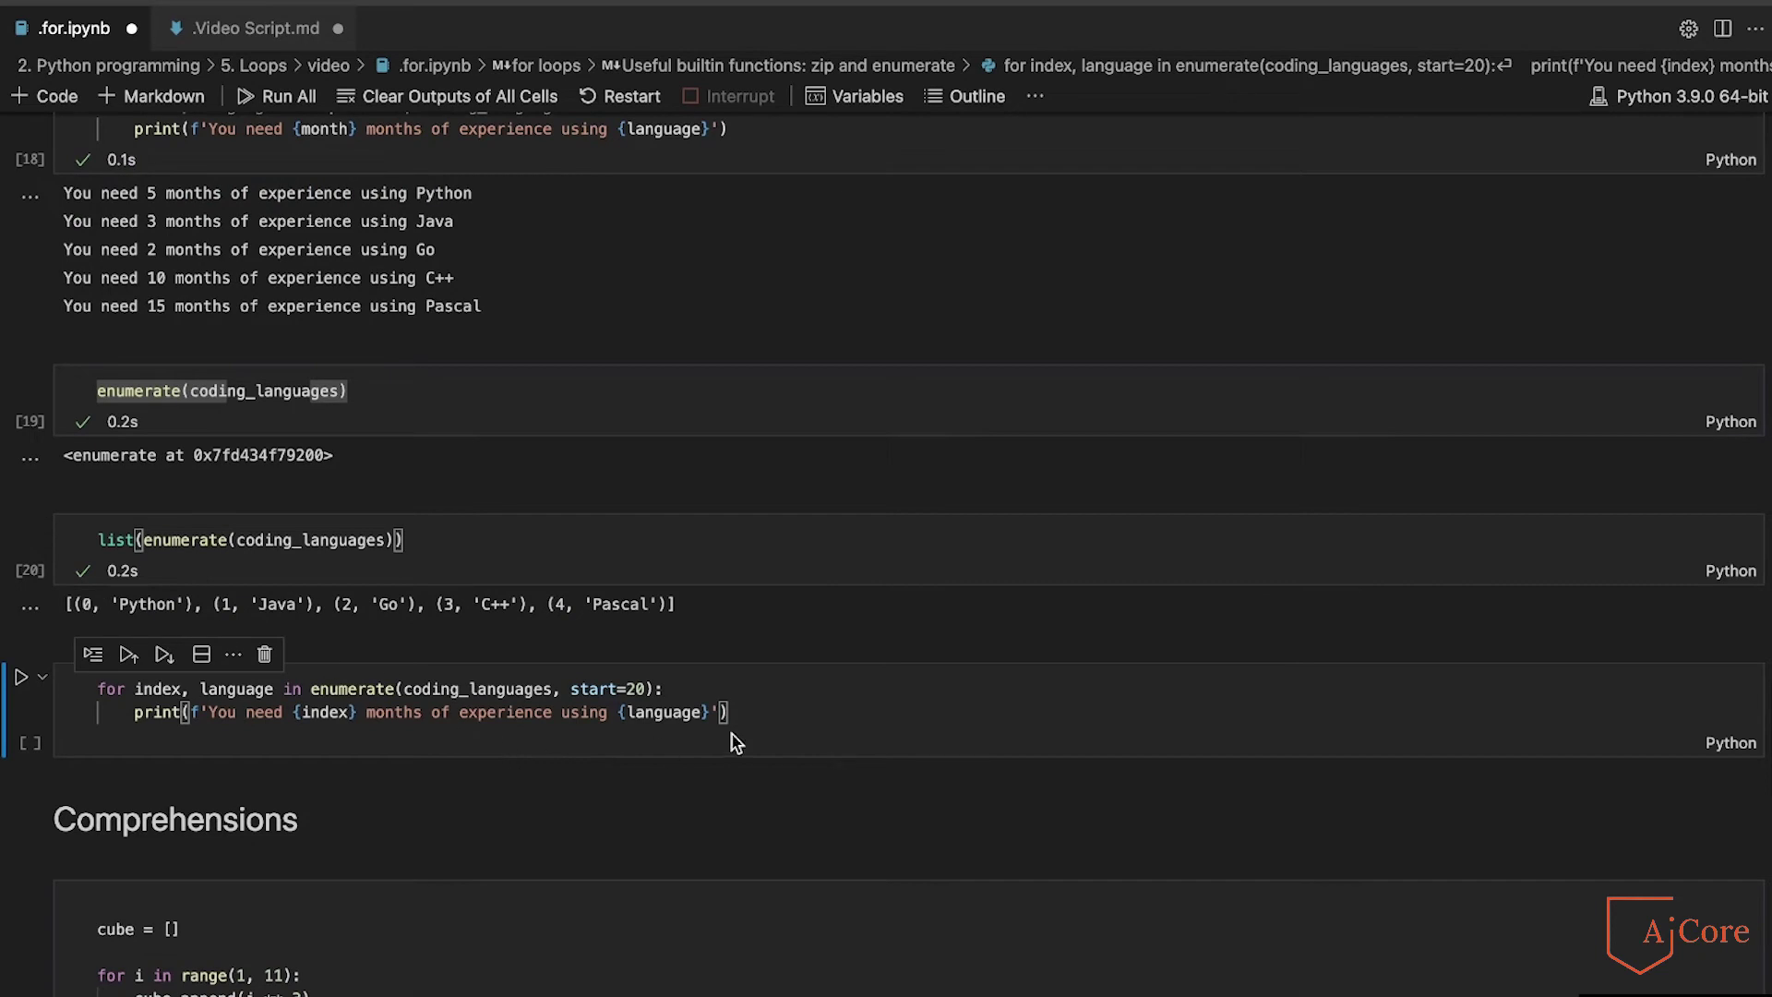
pyautogui.click(727, 686)
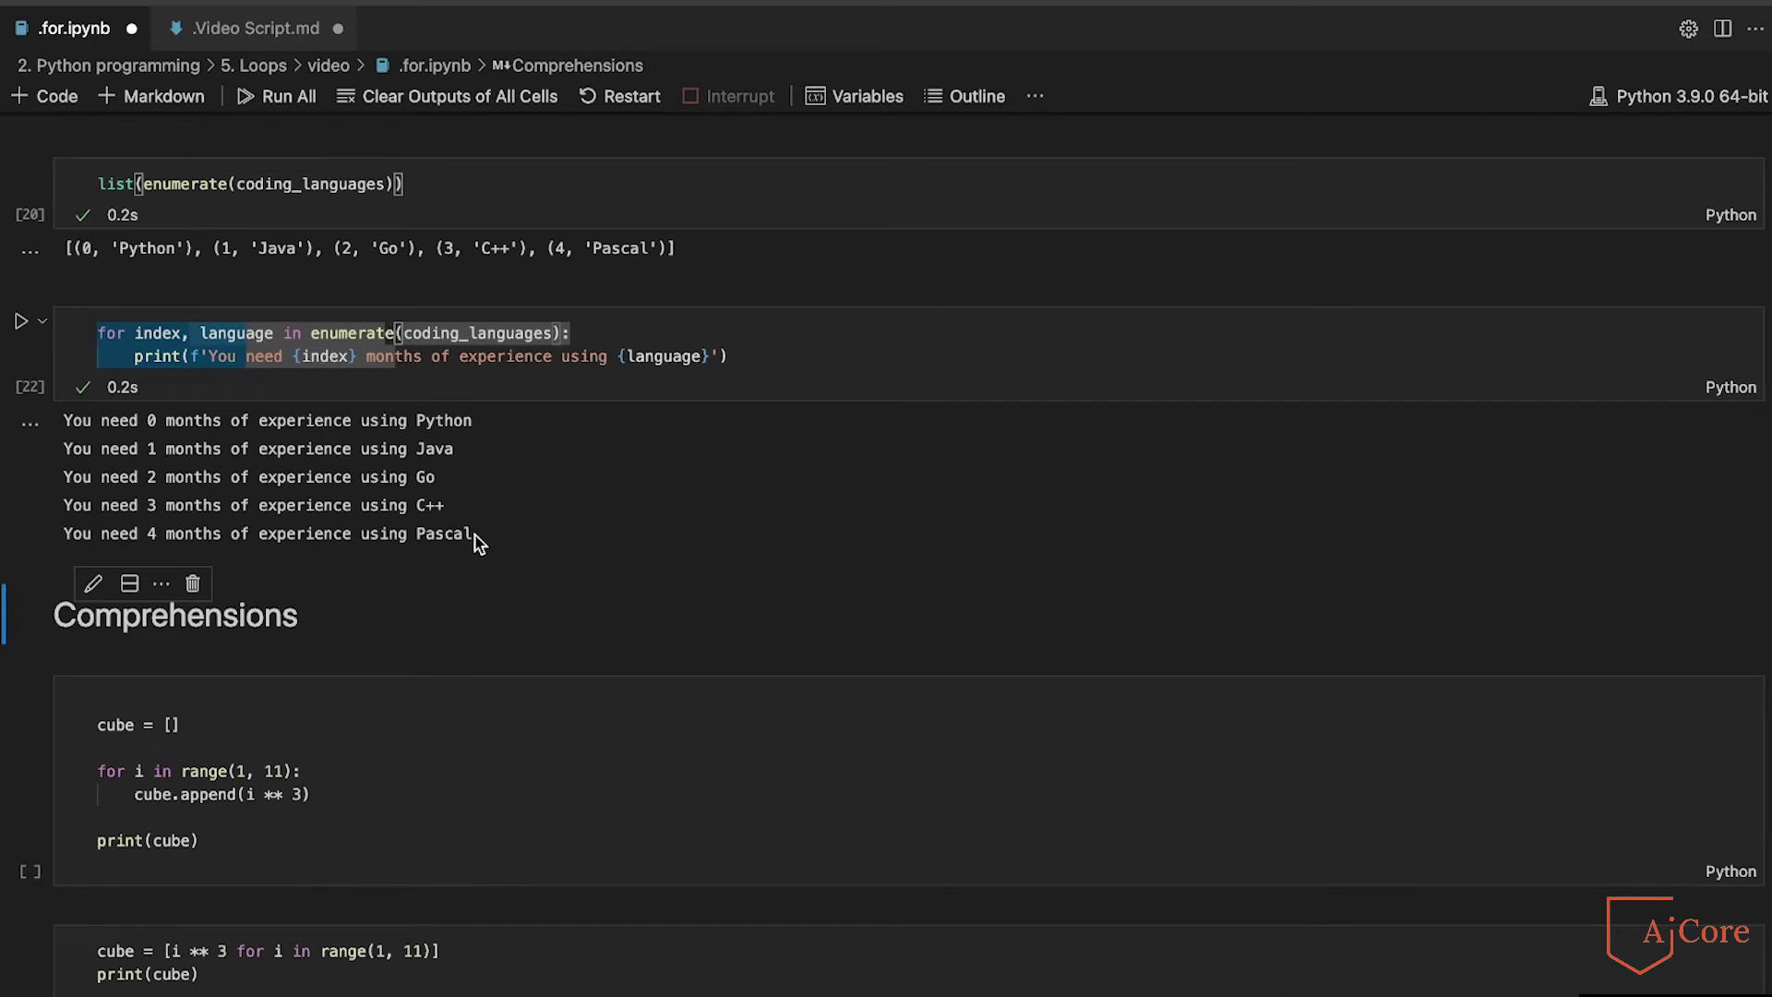
# - Run the cube loop cell, printing the cubes of 1 through 10 (1 to 1000)
pyautogui.click(419, 777)
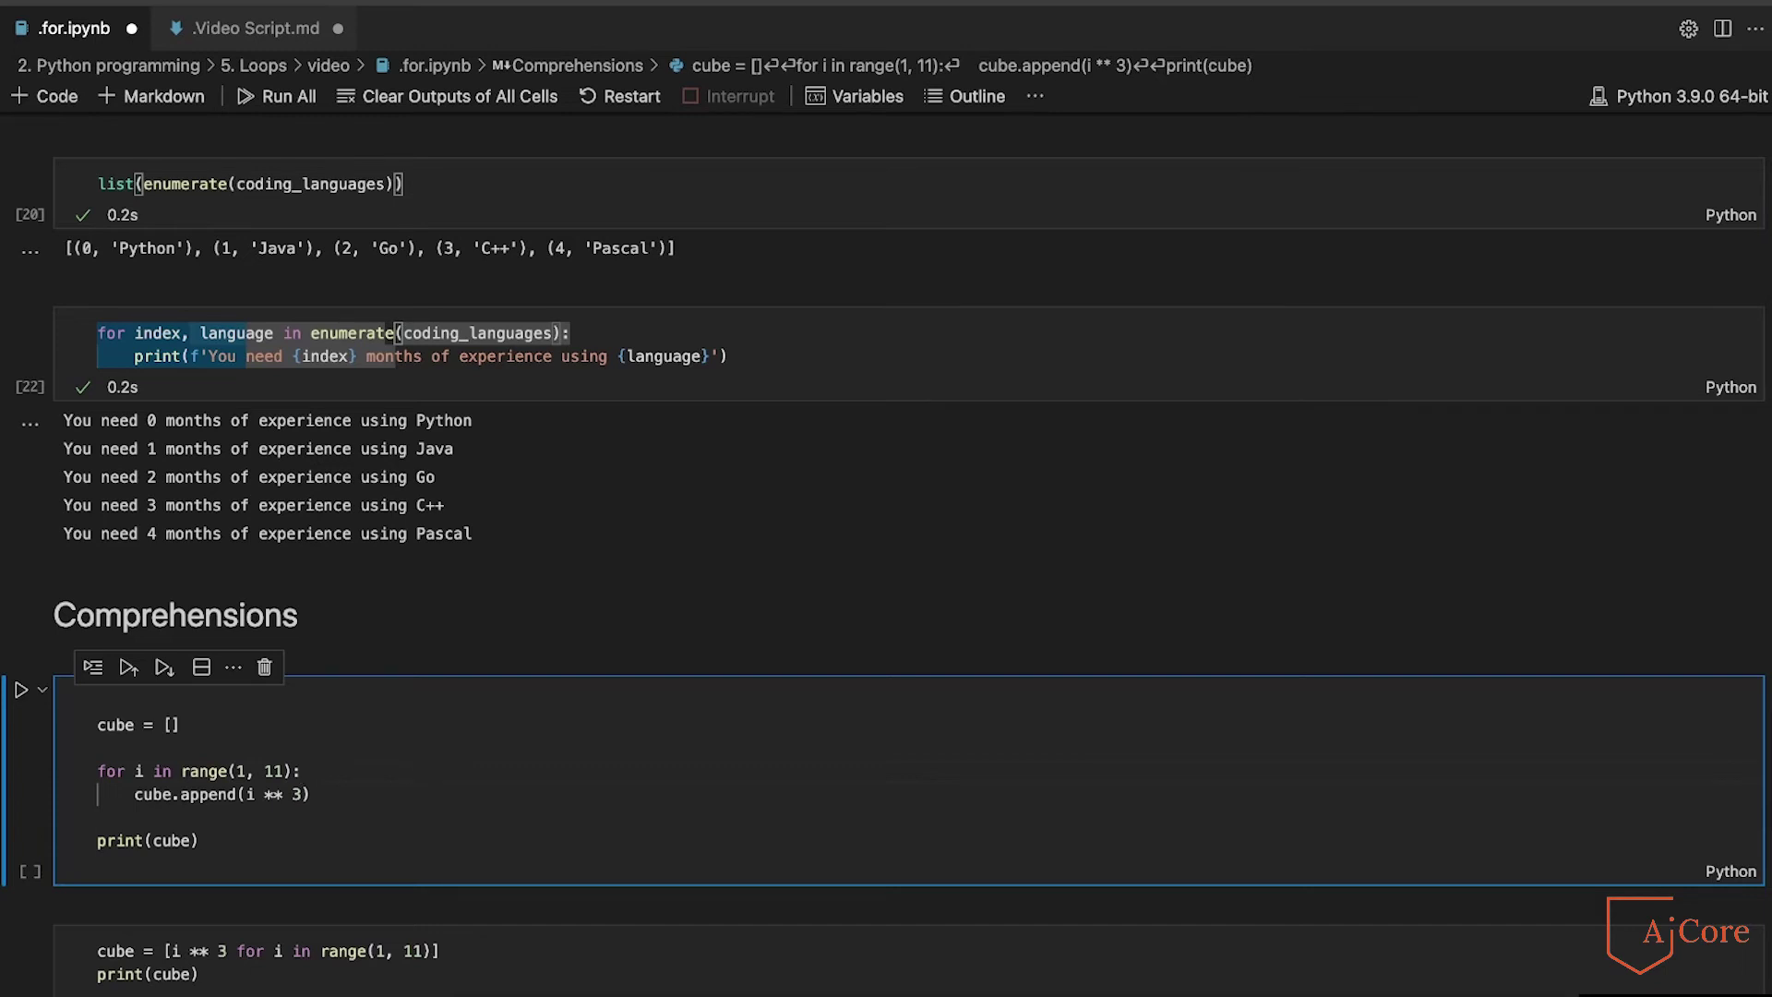
pyautogui.hotkey('shift', 'Return')
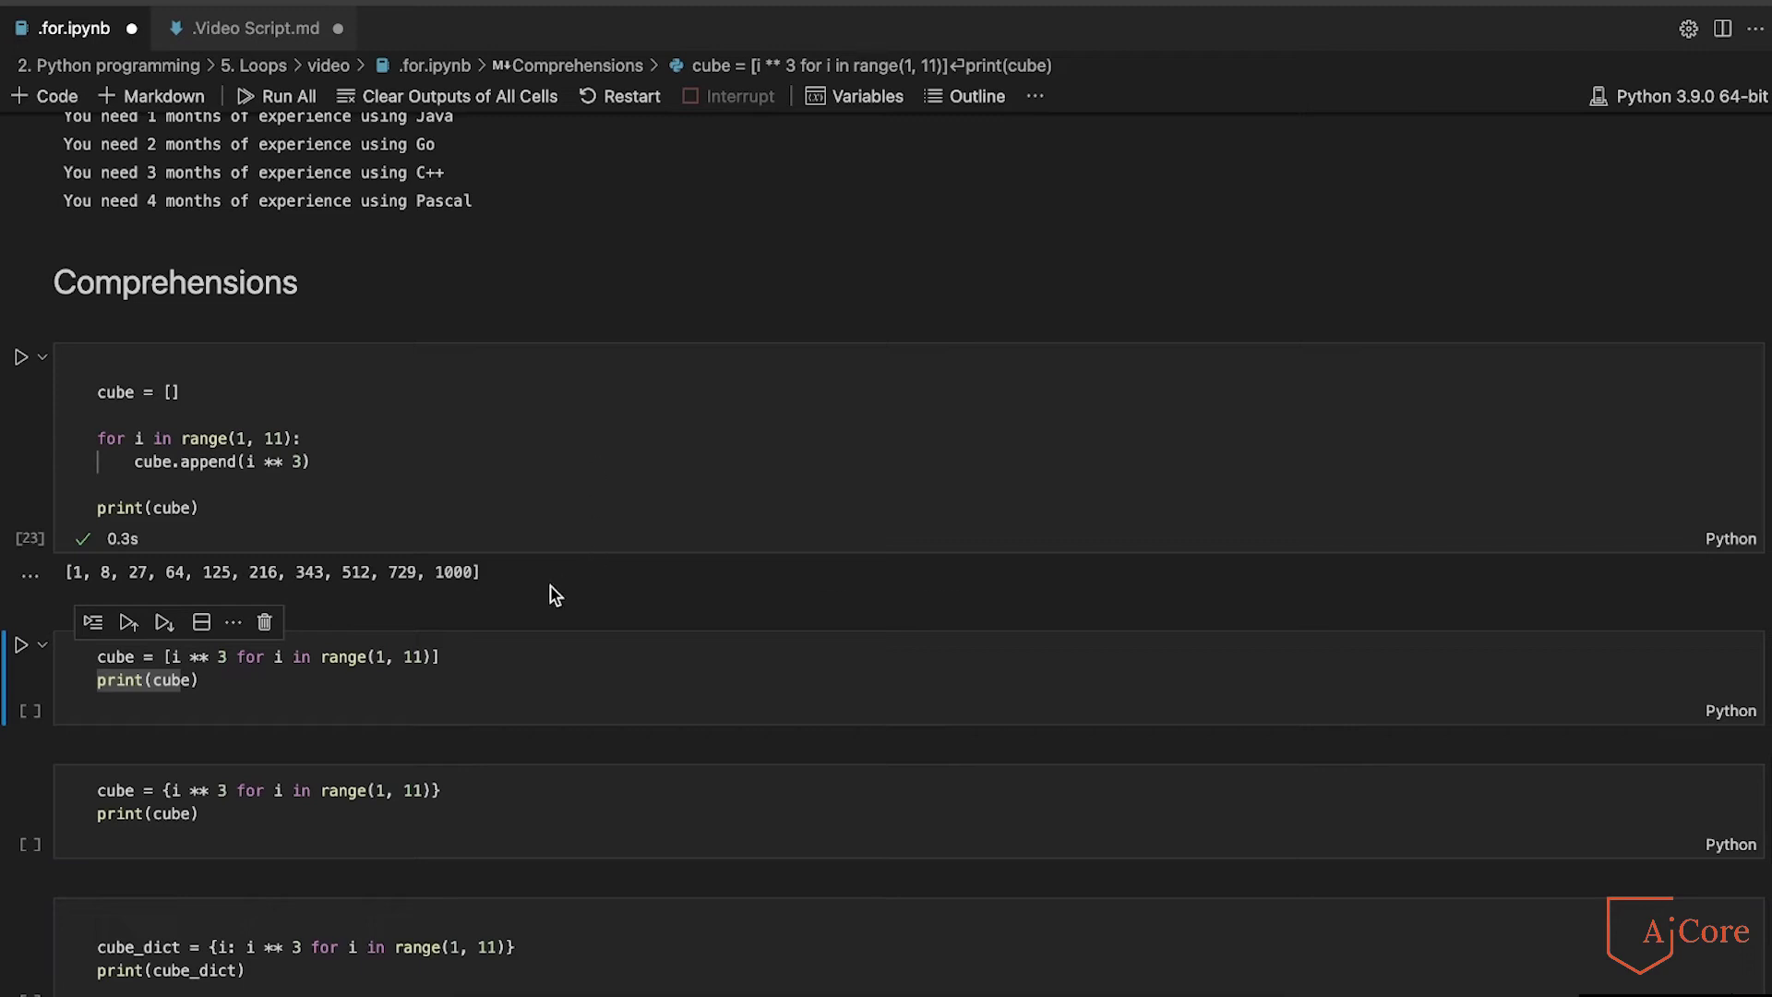
# - Highlight the bracketed comprehension and its i ** 3 expression
pyautogui.moveTo(465, 660); pyautogui.dragTo(167, 659)
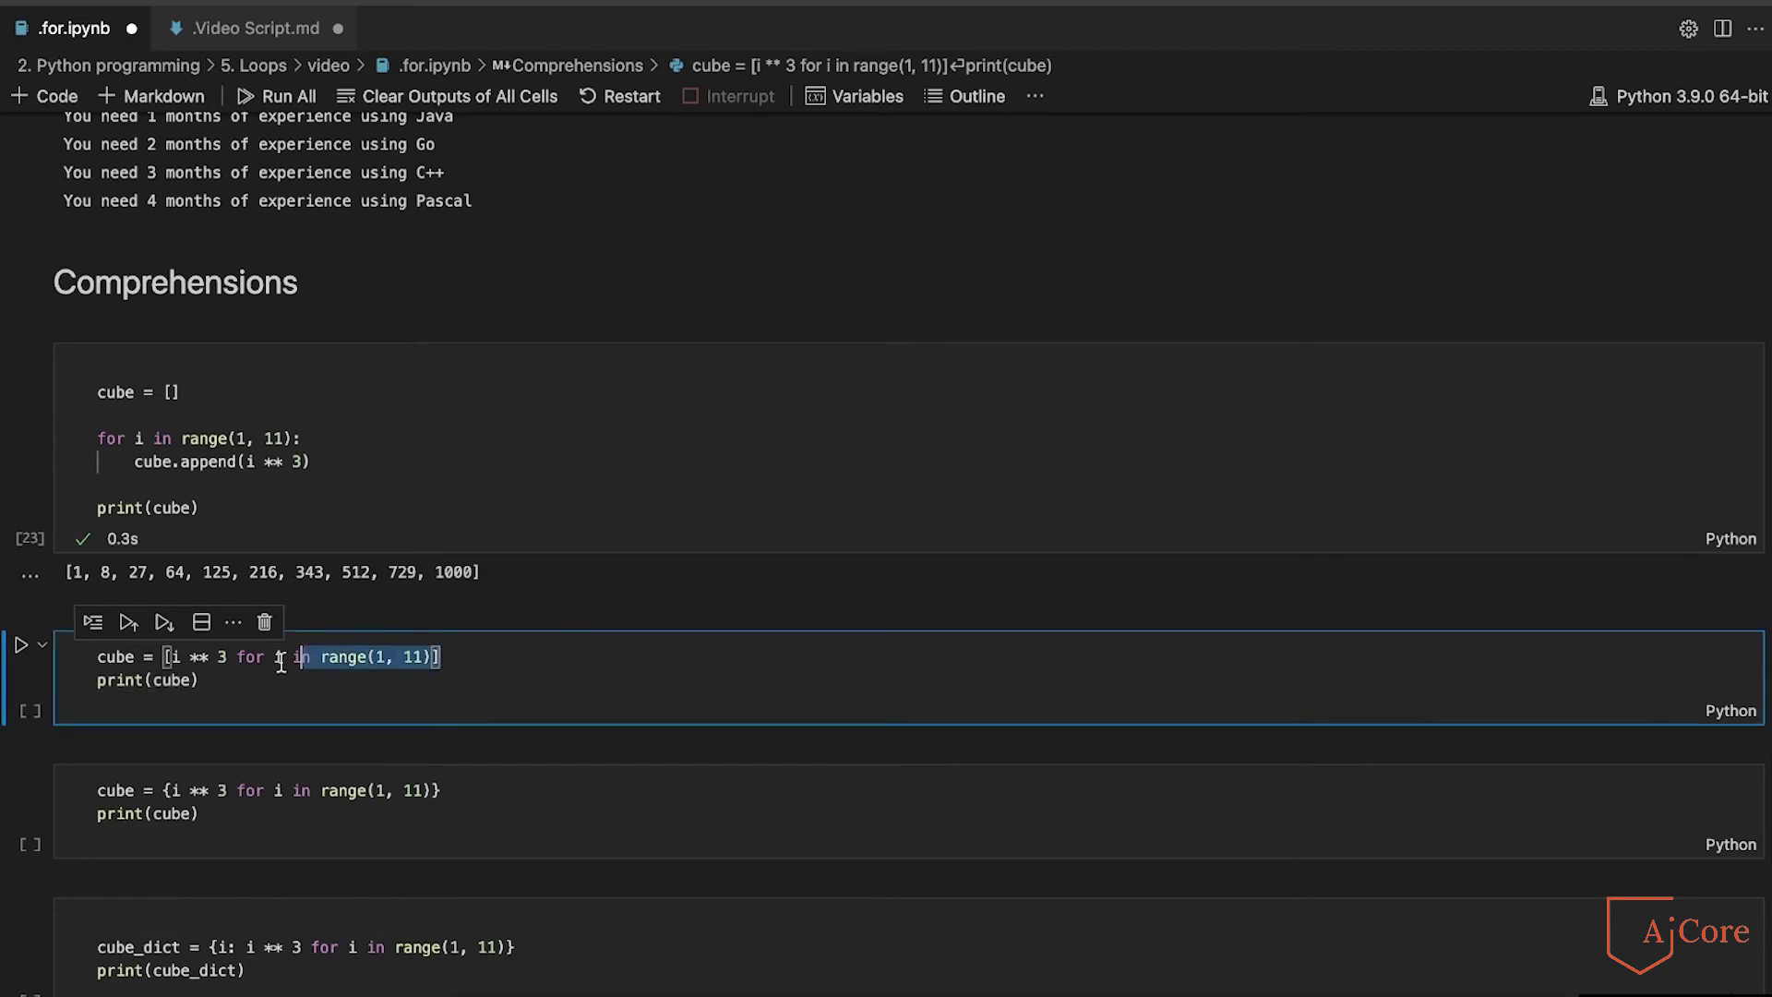
pyautogui.click(167, 660)
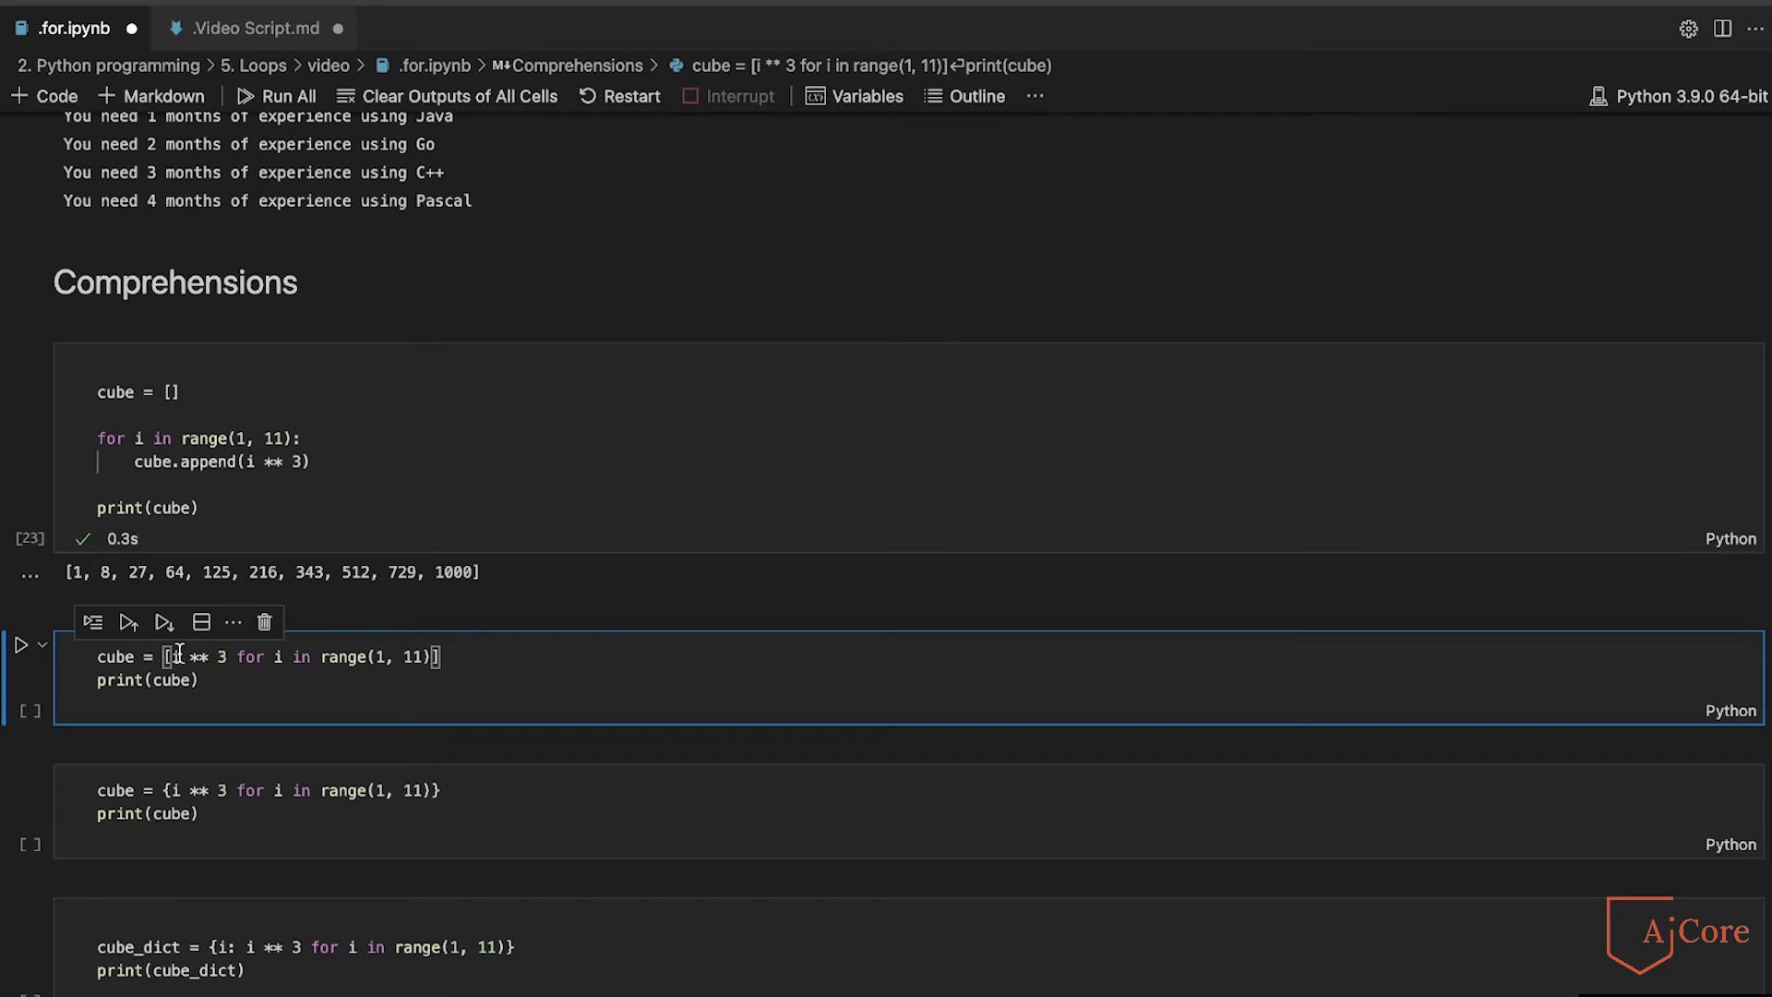
pyautogui.moveTo(170, 662); pyautogui.dragTo(225, 663)
pyautogui.press('Left')
pyautogui.moveTo(173, 660); pyautogui.dragTo(225, 660)
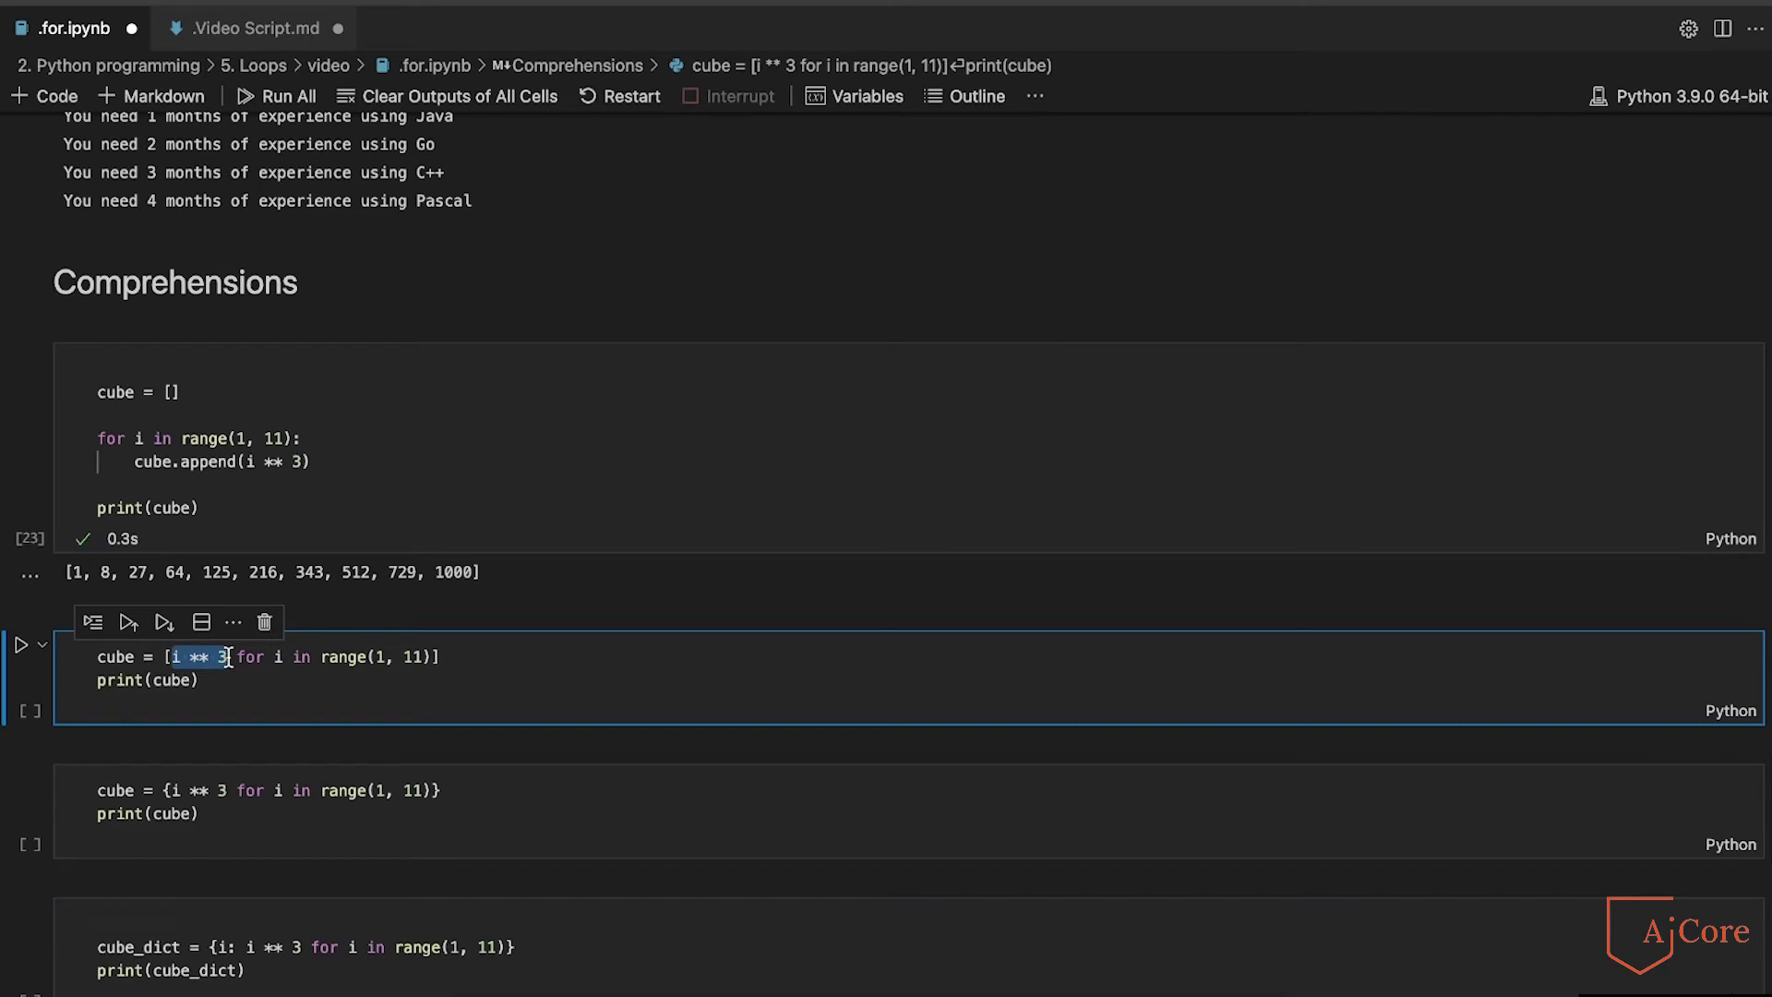
pyautogui.press('Left')
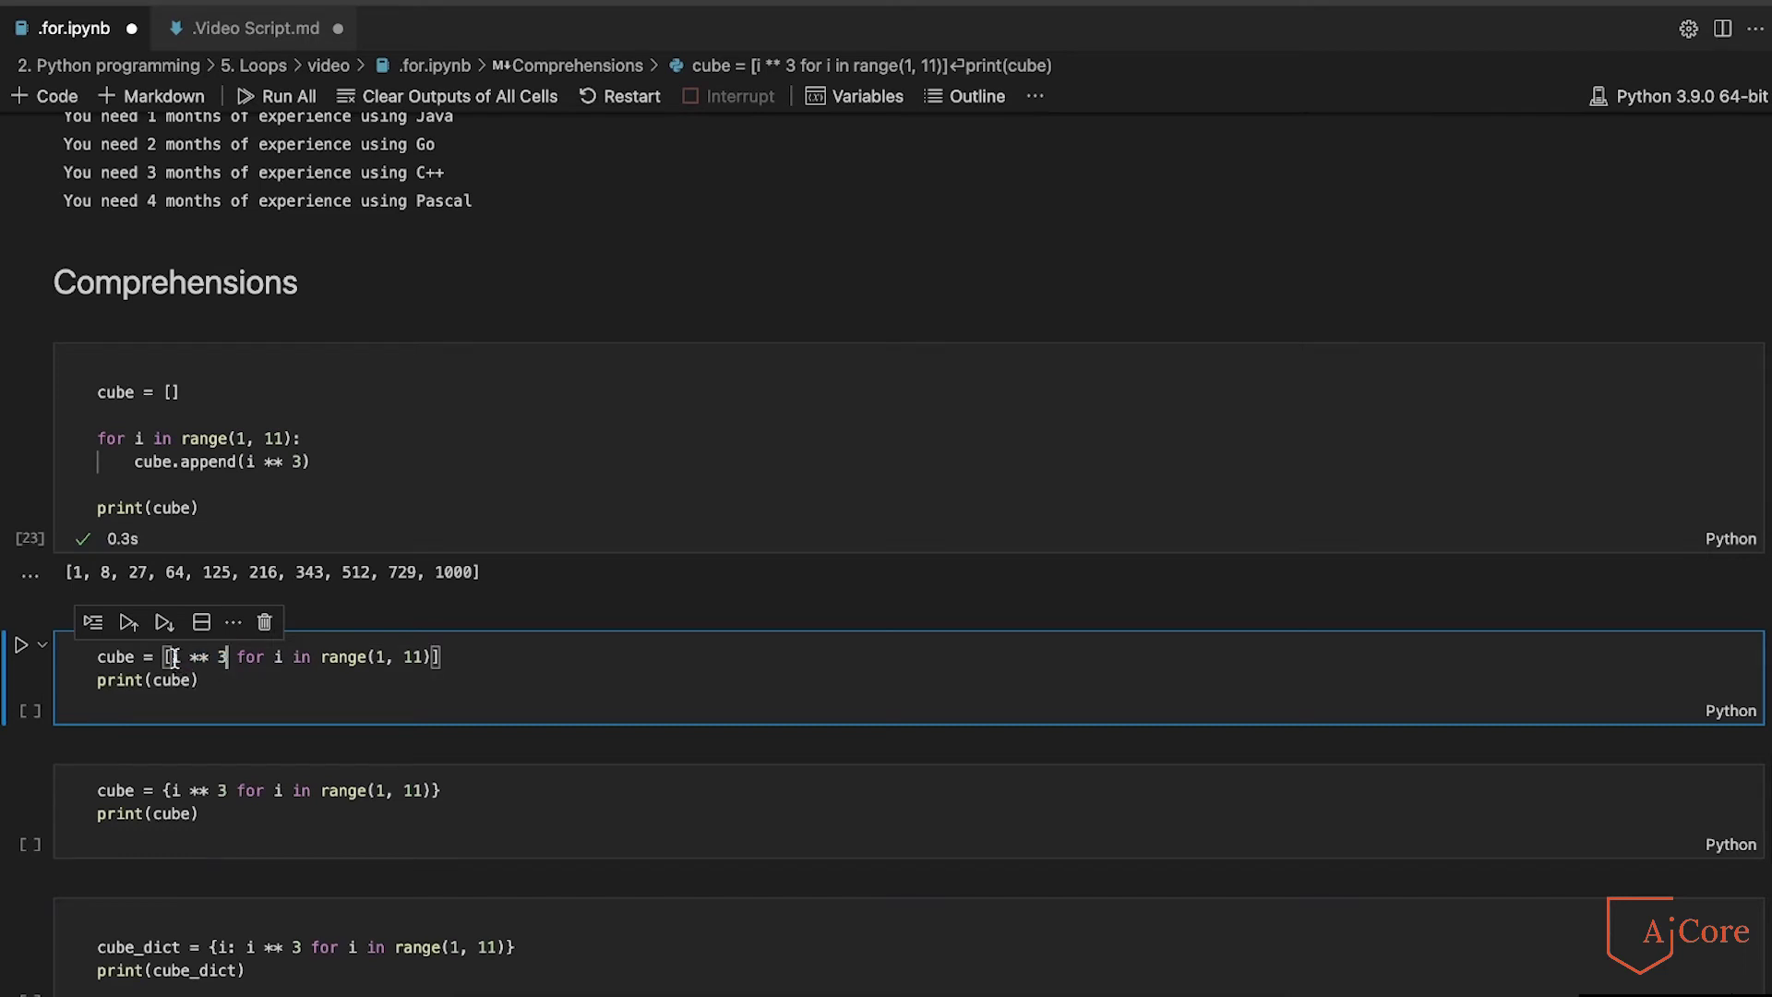
pyautogui.moveTo(169, 659); pyautogui.dragTo(227, 660)
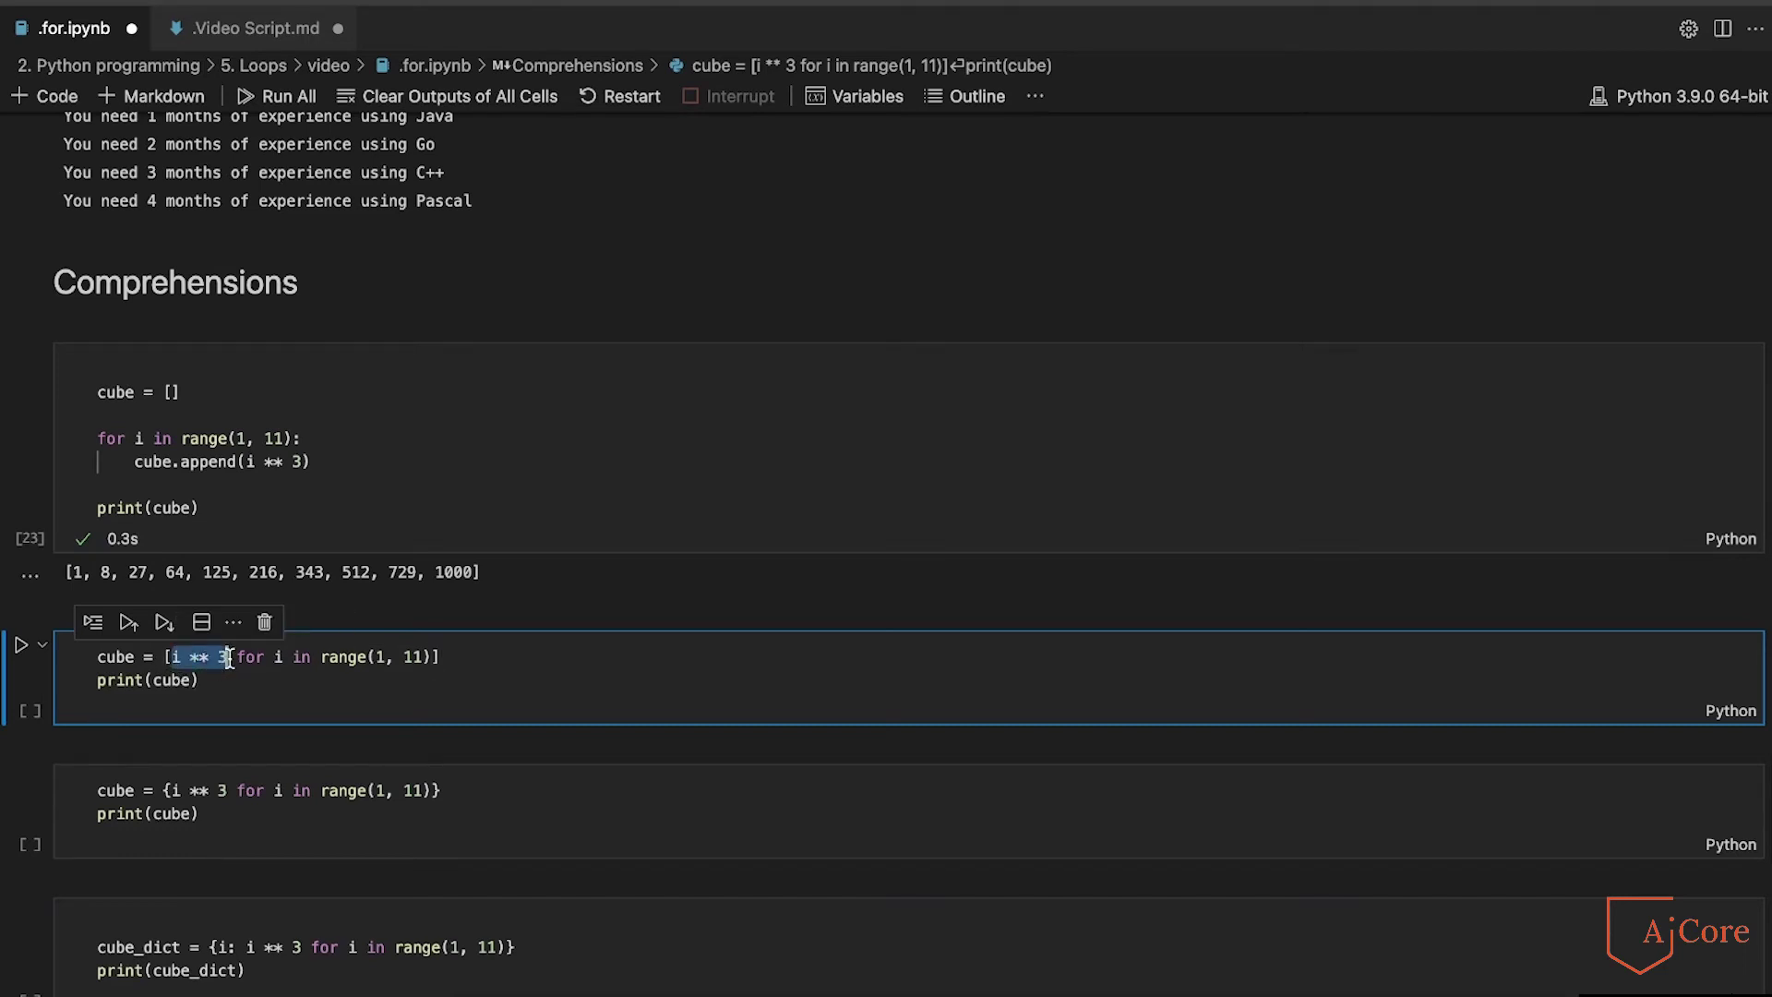
pyautogui.press('Left')
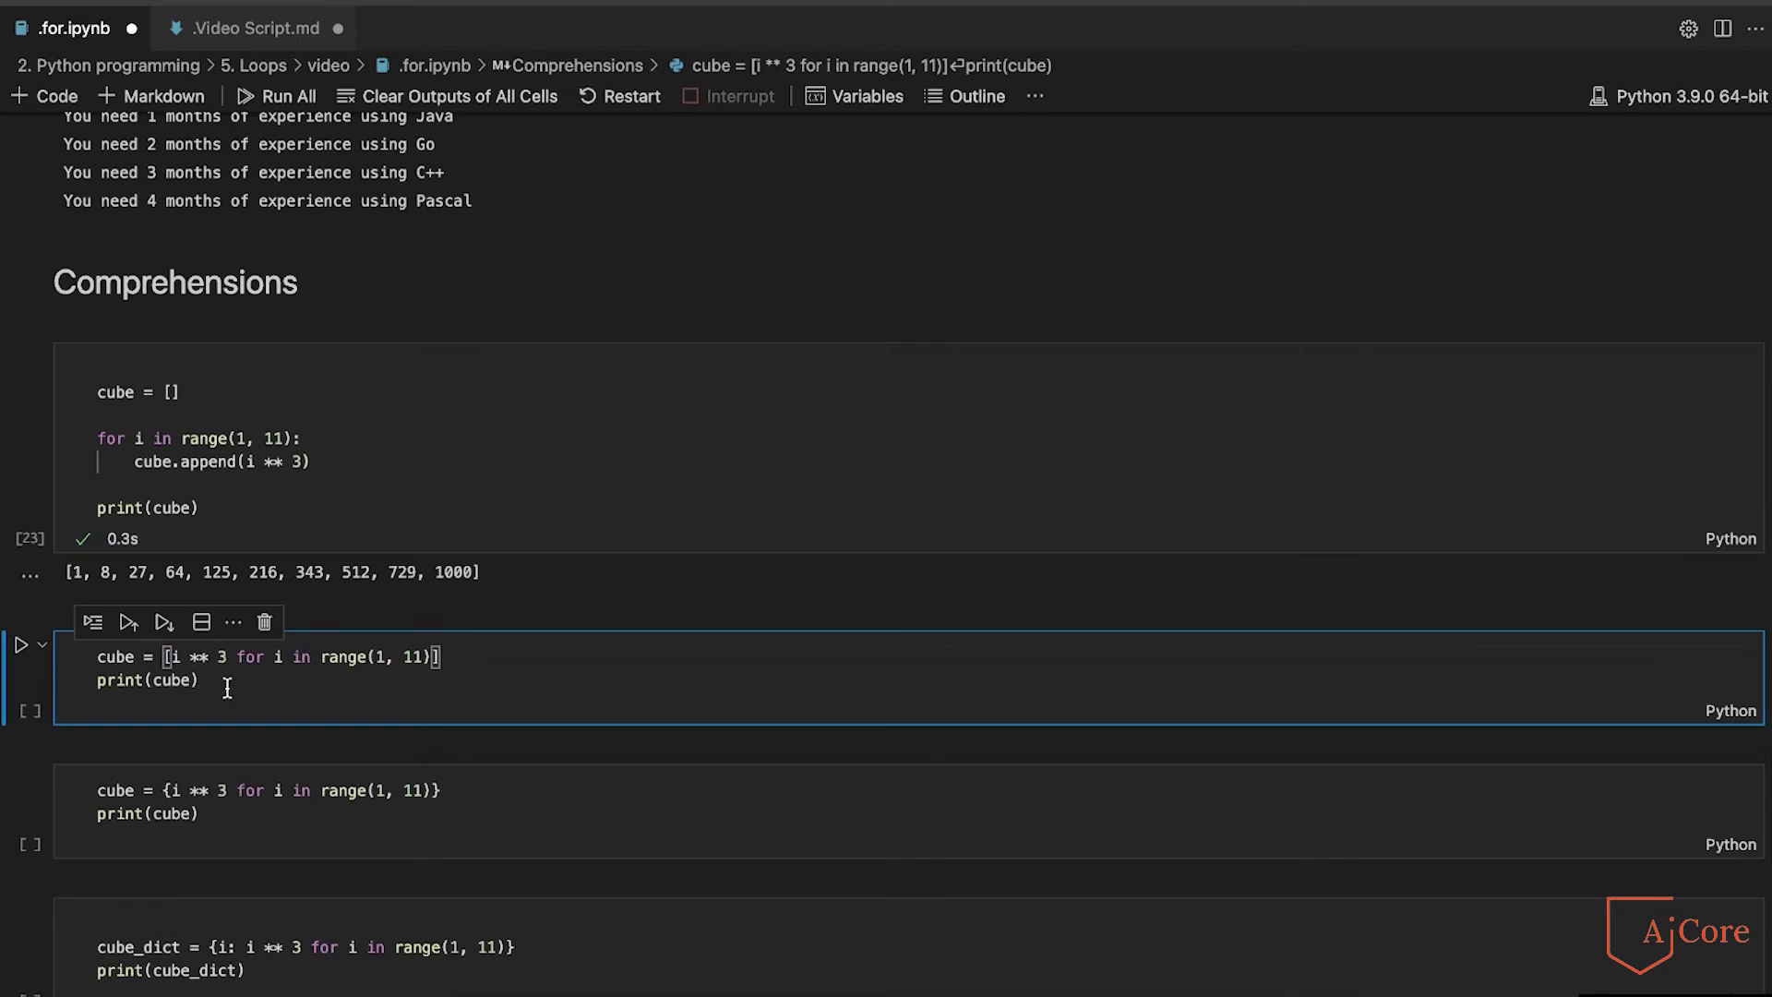
# - Highlight 'for', 'in' and range(1, 11), then run the comprehension cell, printing cubes 1 to 1000
pyautogui.doubleClick(257, 658)
pyautogui.press('Right')
pyautogui.press('Right')
pyautogui.doubleClick(298, 657)
pyautogui.click(308, 657)
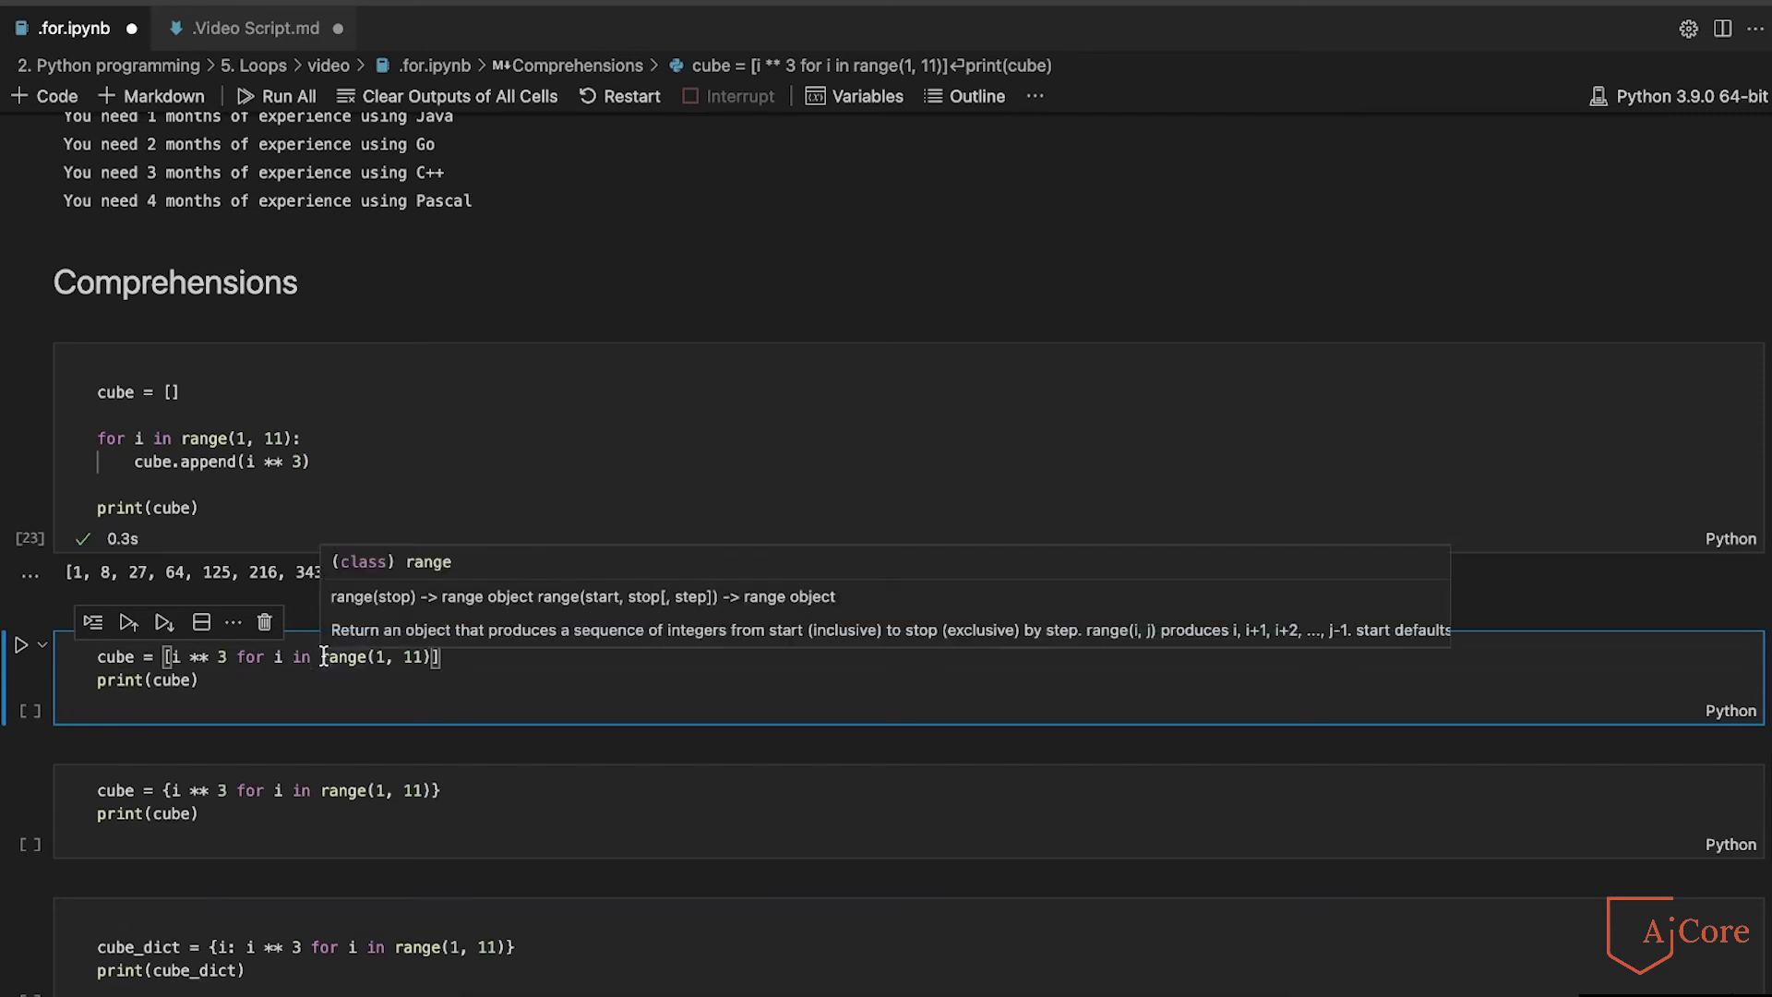
pyautogui.doubleClick(301, 656)
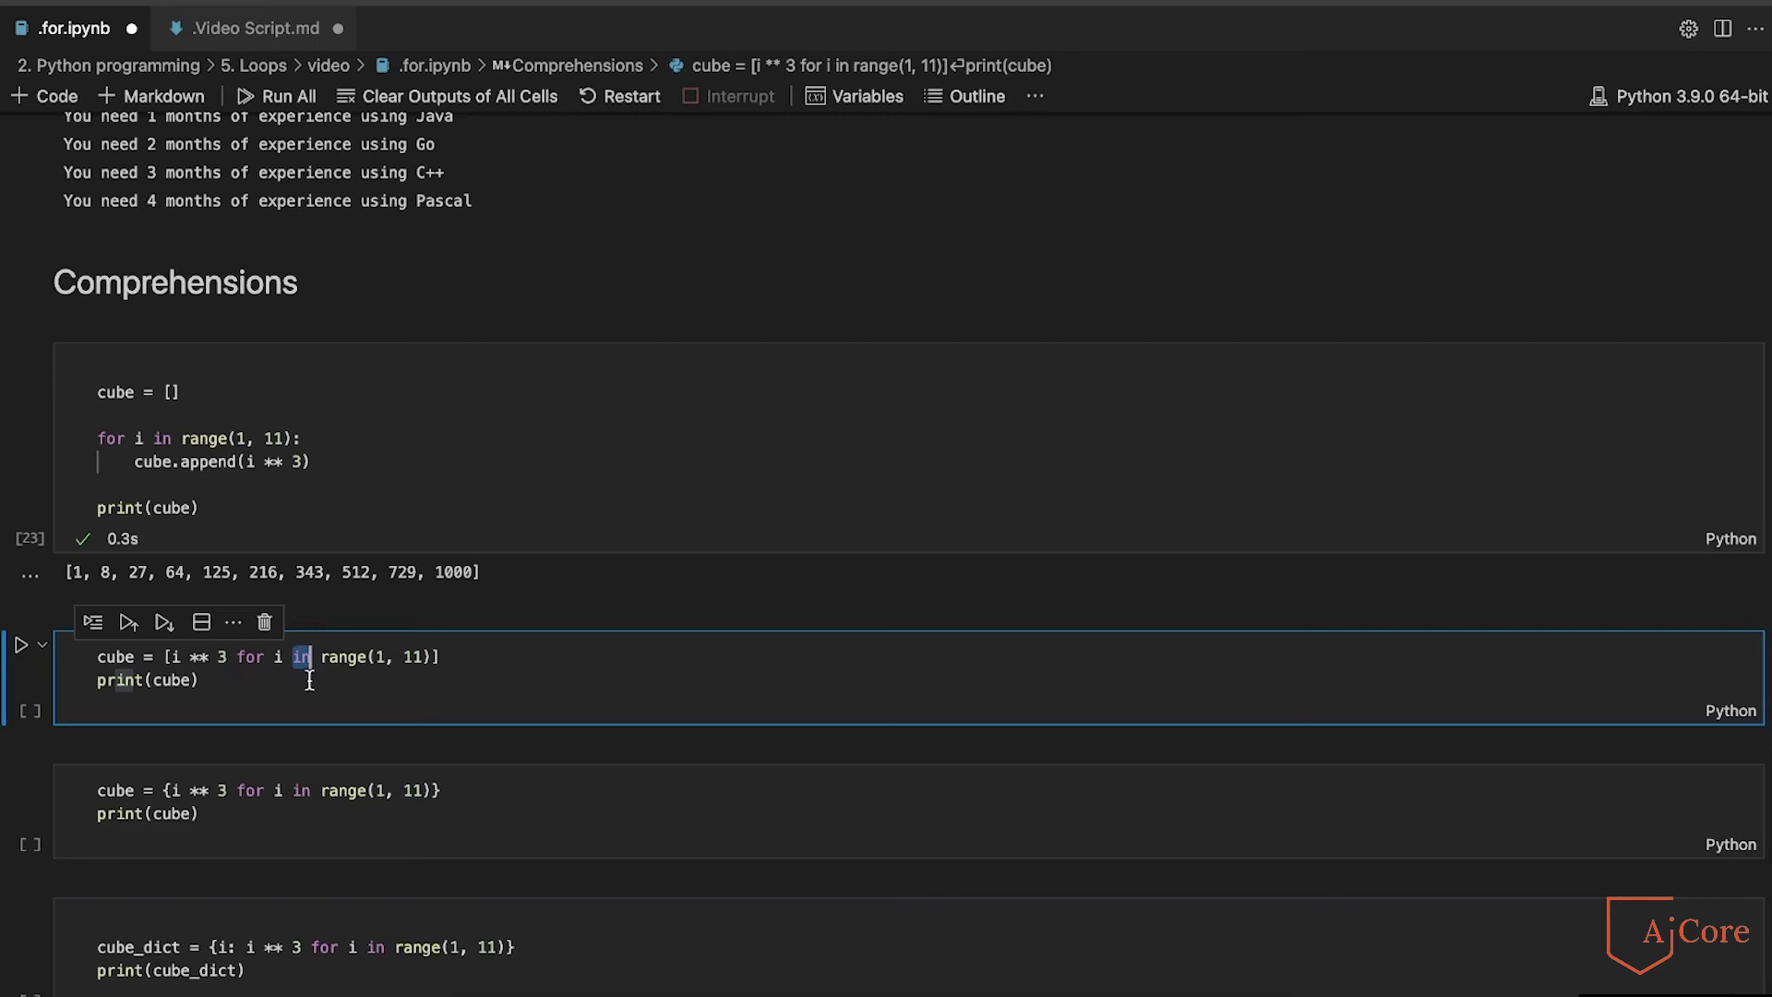
pyautogui.moveTo(316, 656); pyautogui.dragTo(433, 656)
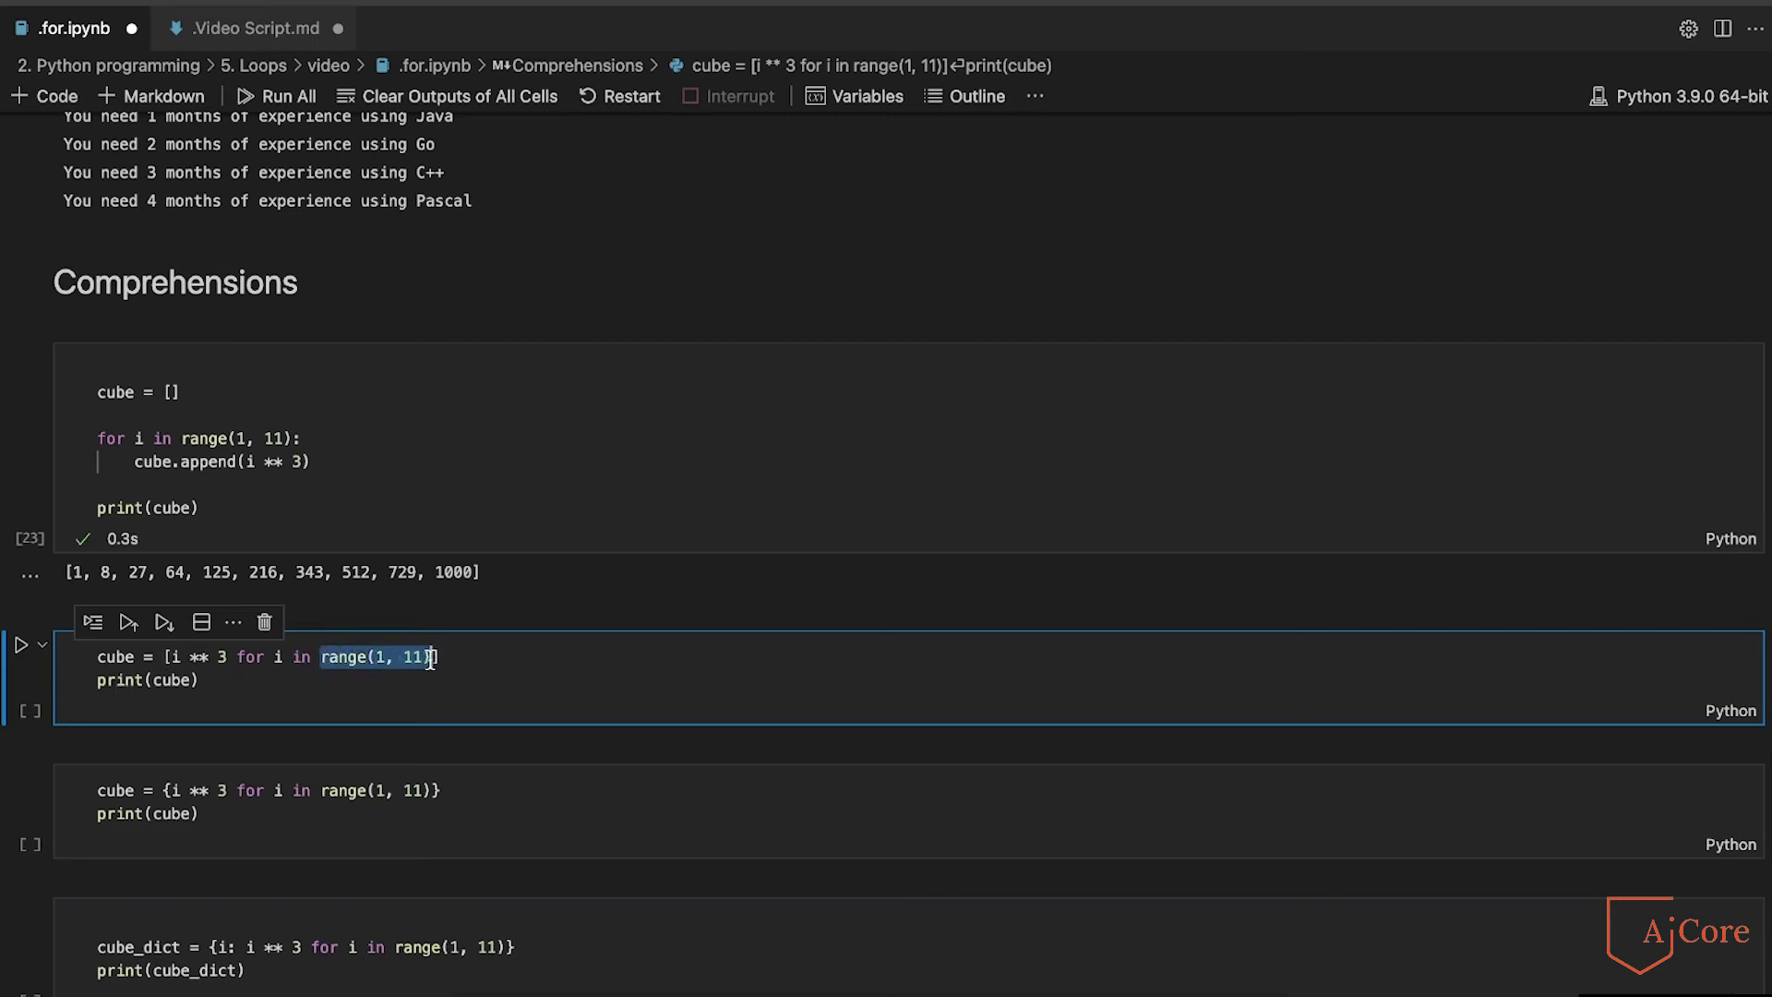
pyautogui.click(432, 657)
pyautogui.hotkey('shift', 'Return')
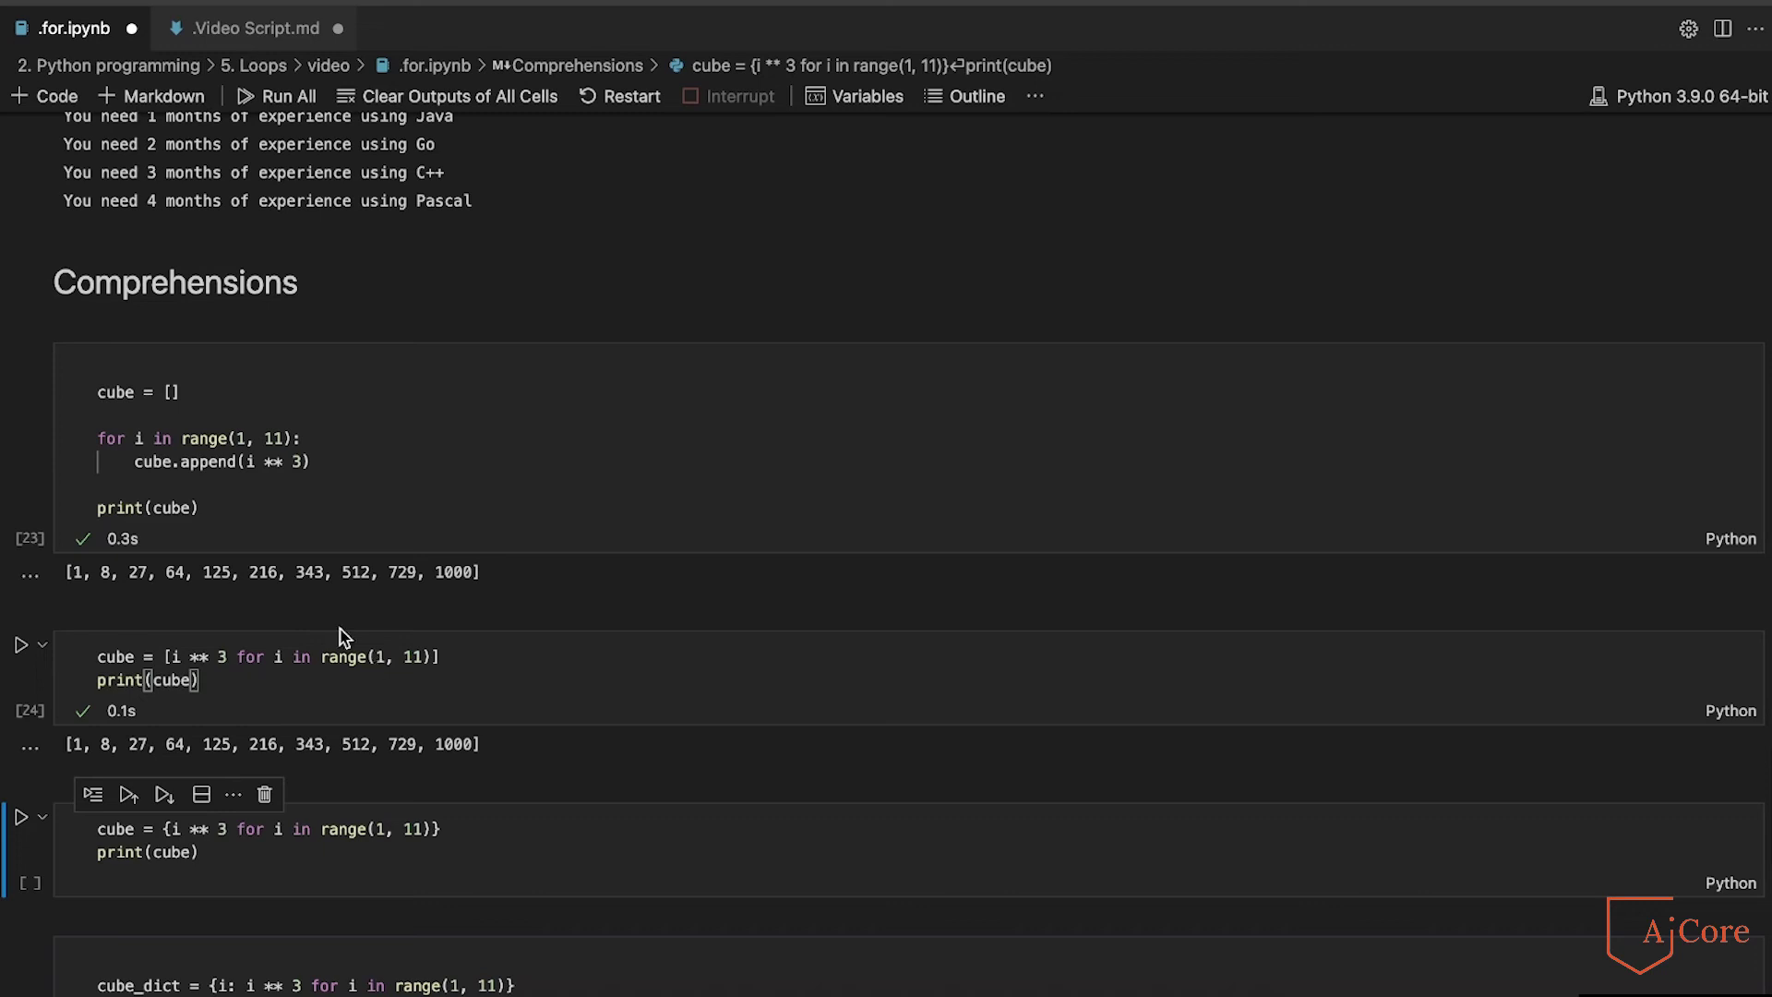
pyautogui.moveTo(398, 554)
pyautogui.scroll(-3, 395, 553)
# - Run the set-comprehension and cube_dict cells, showing unordered cubes and number-to-cube pairs
pyautogui.click(228, 422)
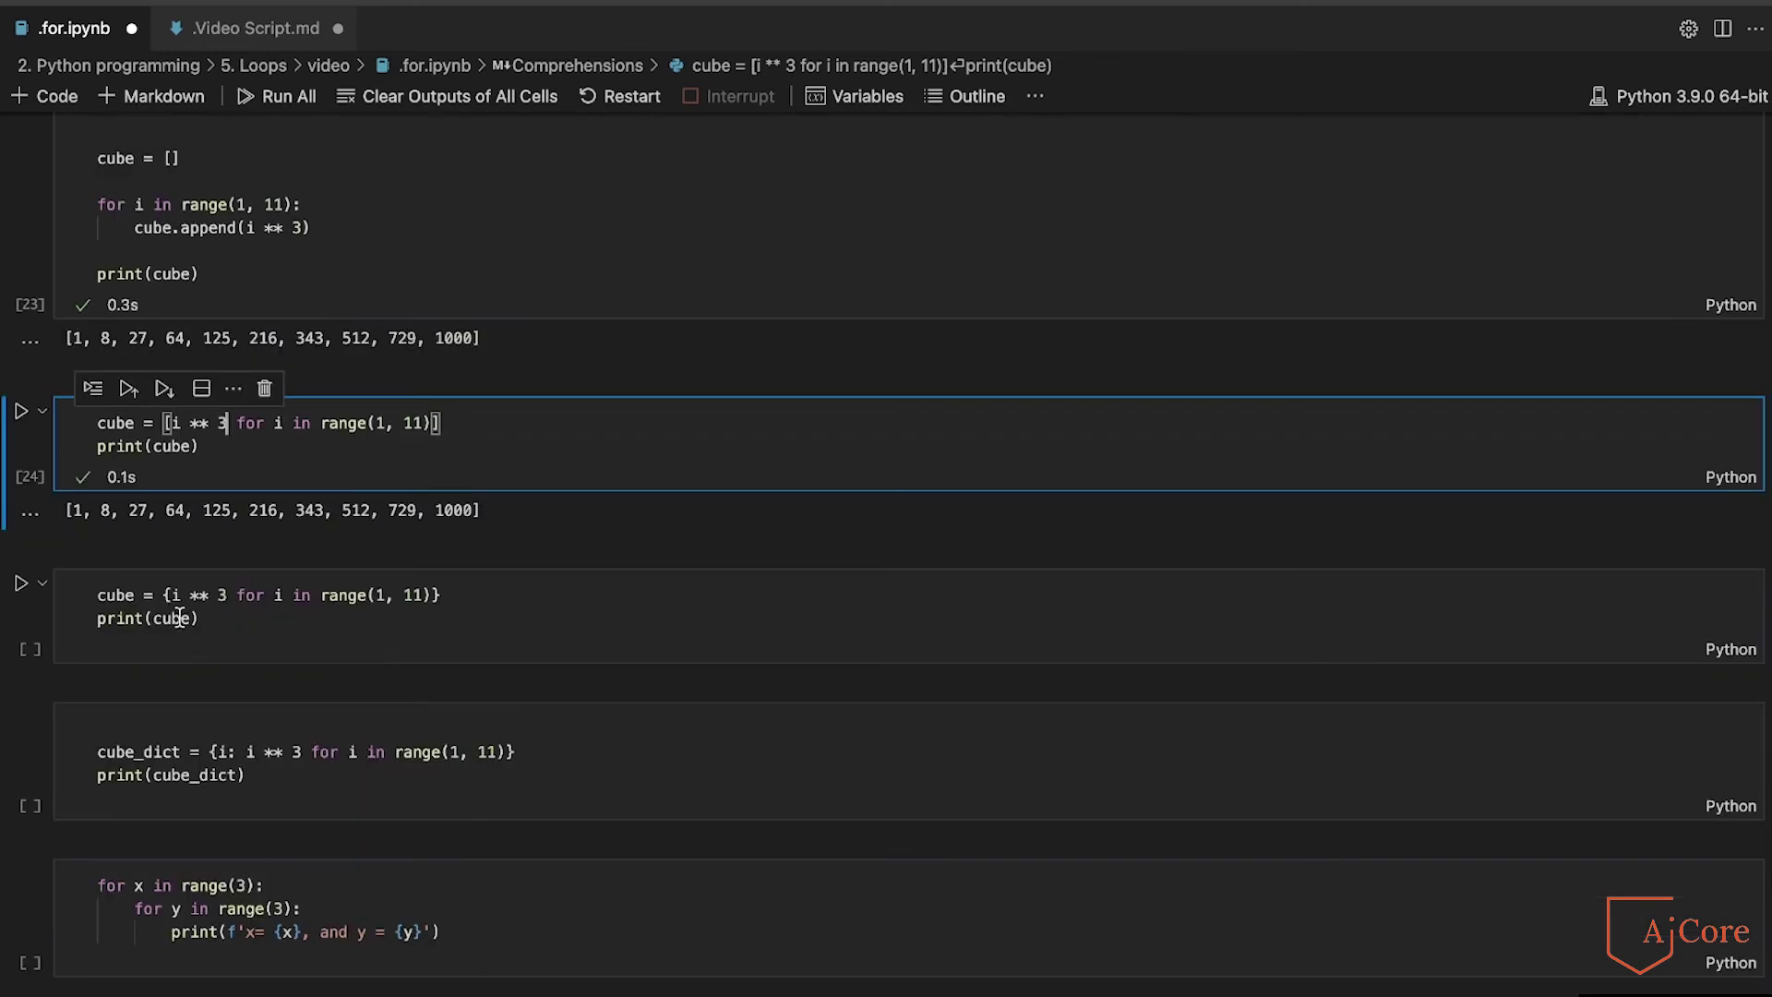
pyautogui.moveTo(162, 596); pyautogui.dragTo(547, 594)
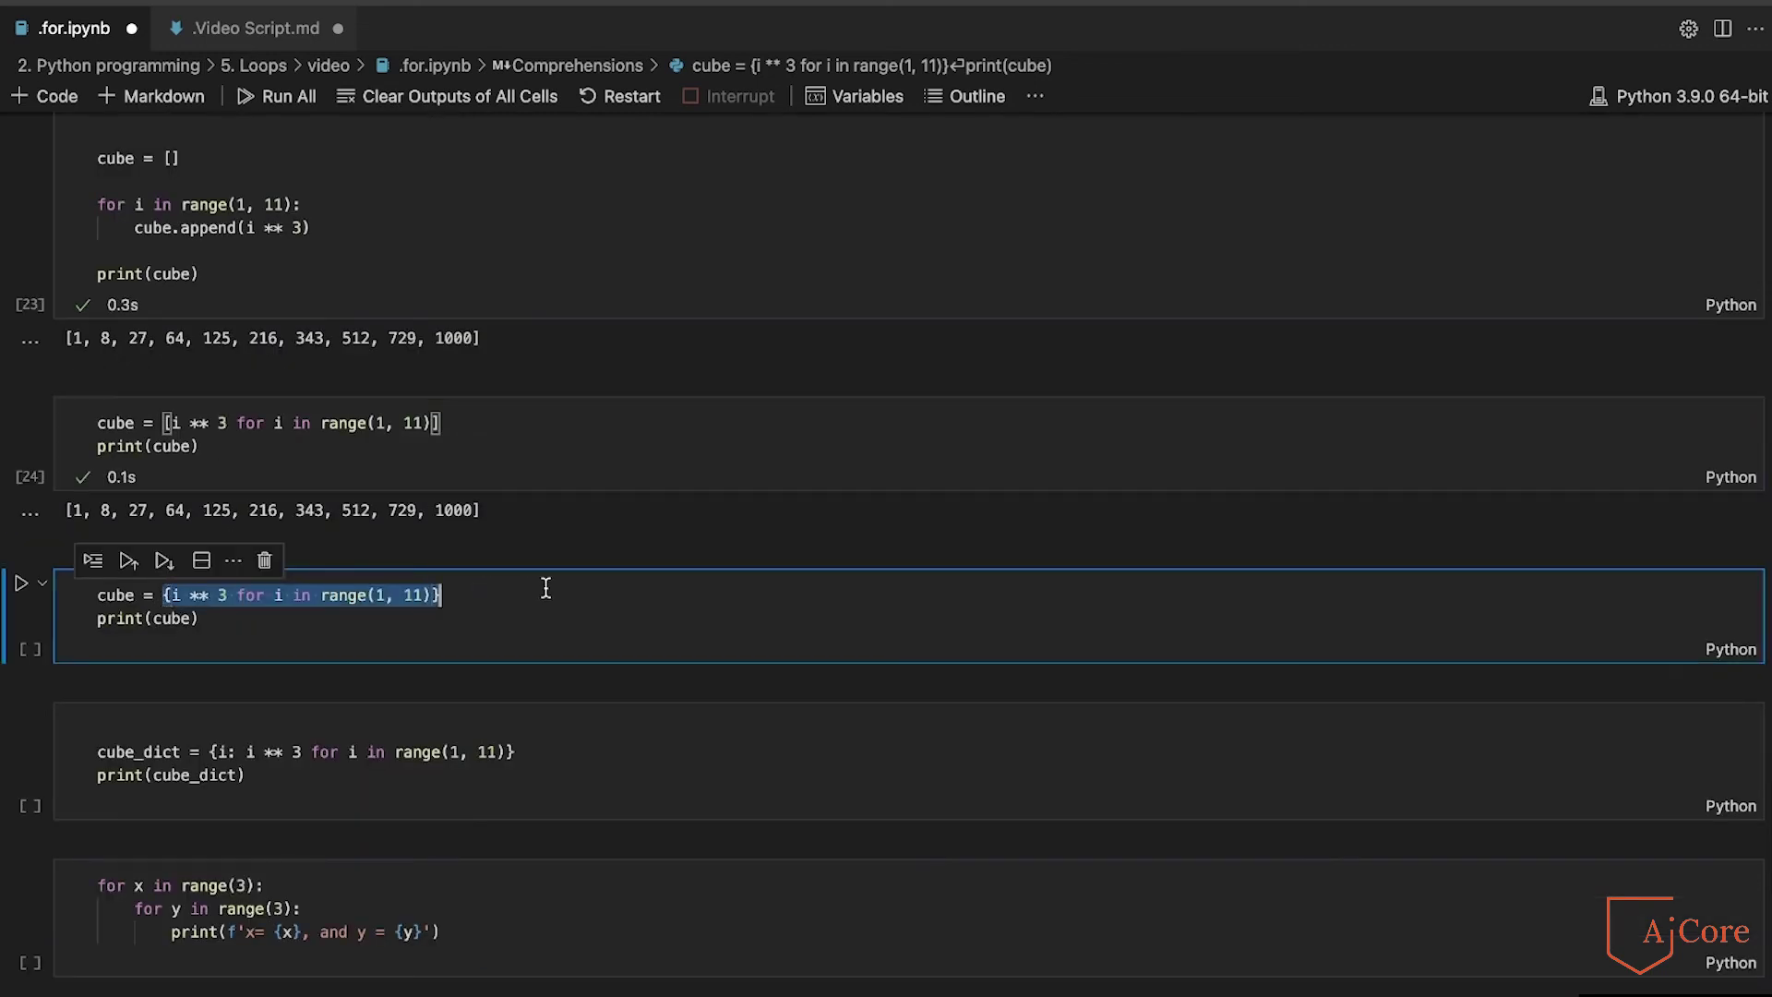
pyautogui.click(523, 597)
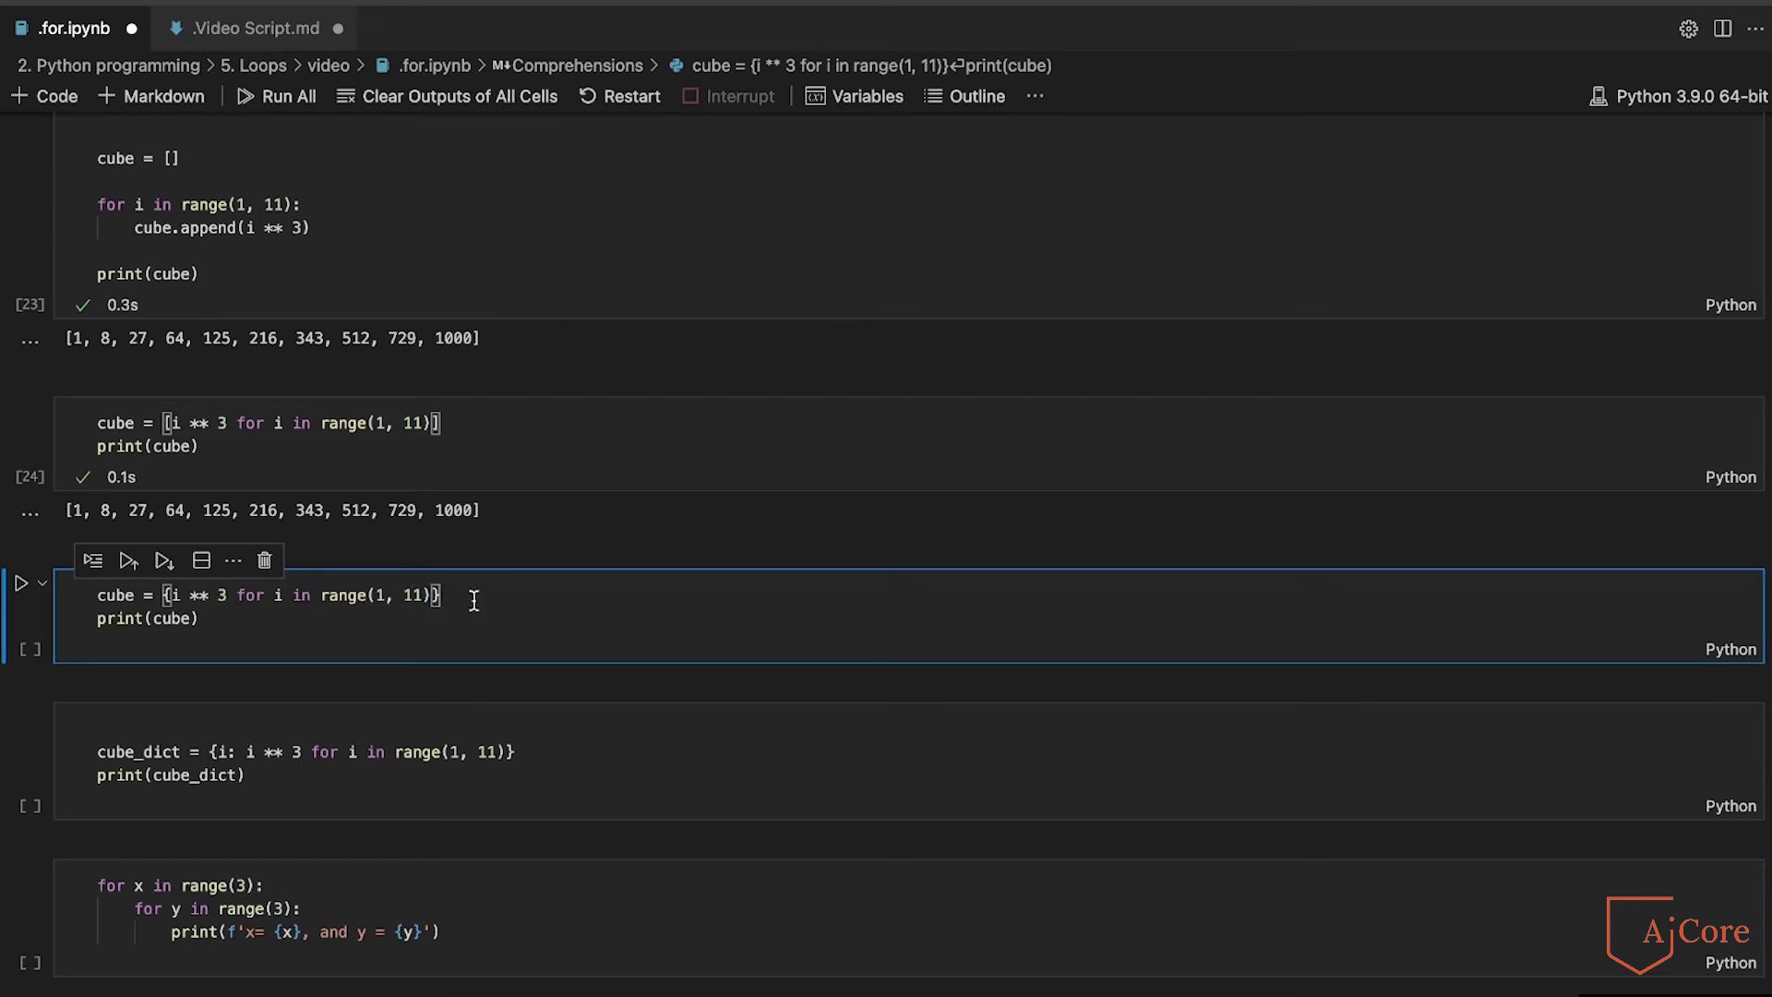
pyautogui.hotkey('shift', 'Return')
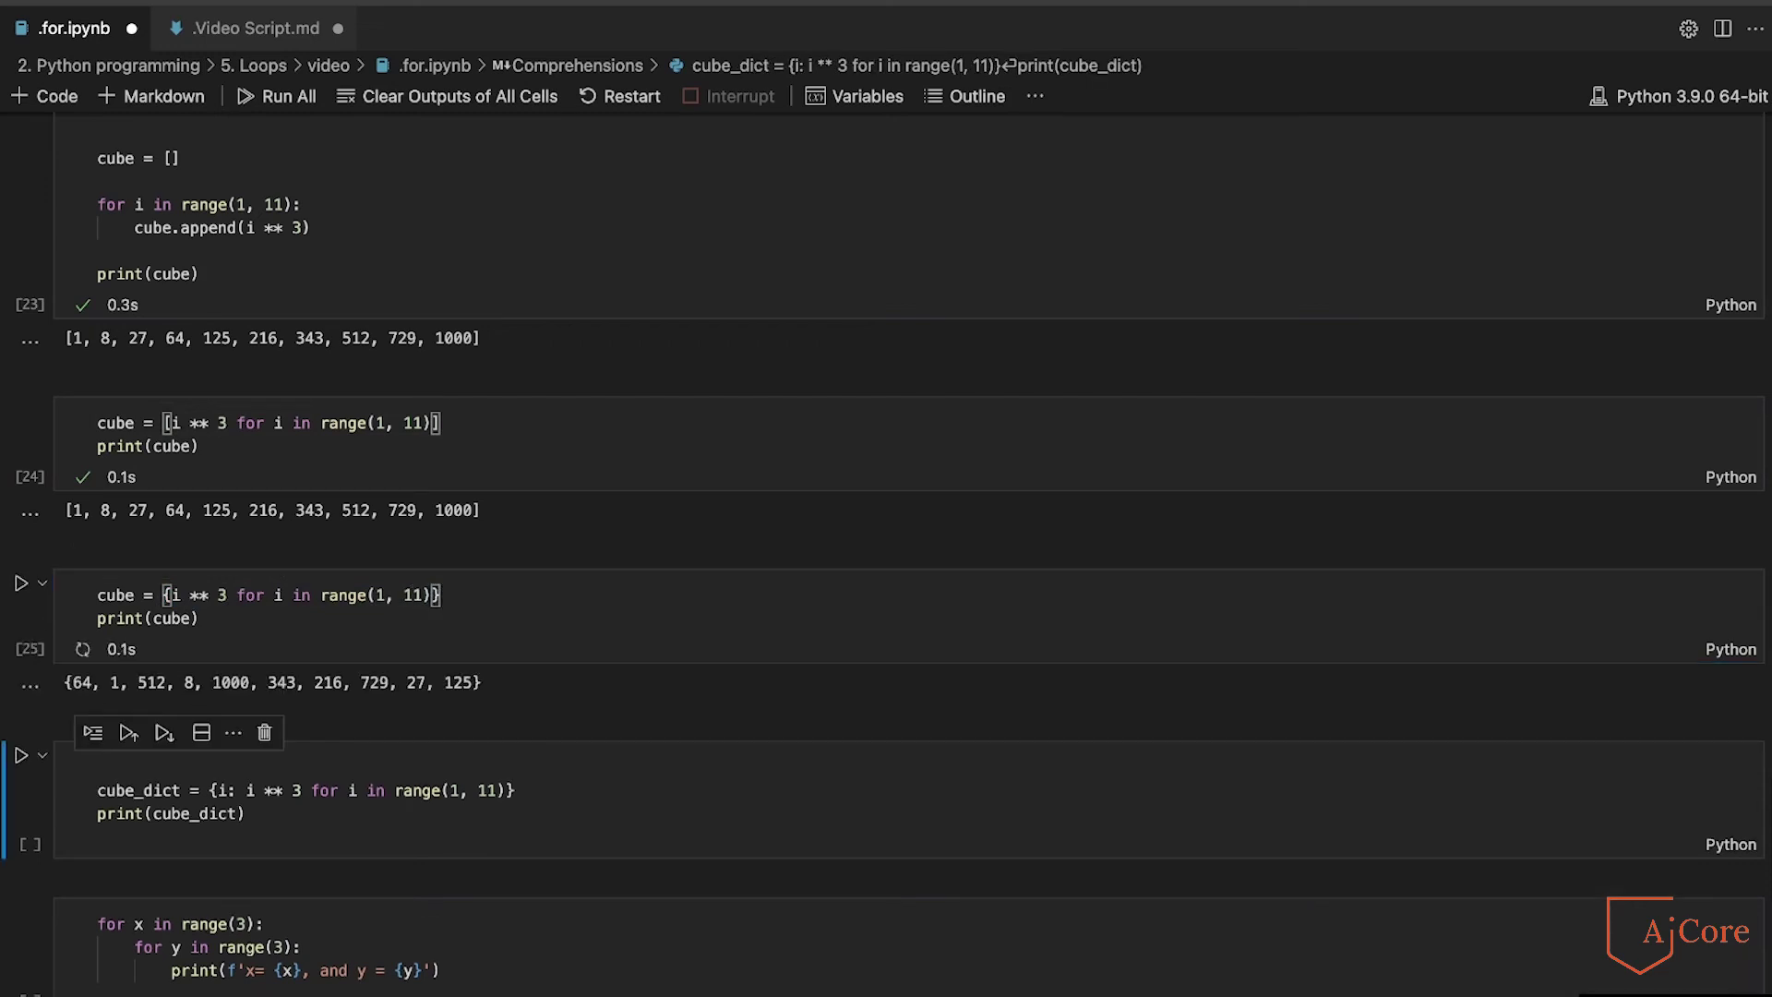
pyautogui.scroll(2, 88, 770)
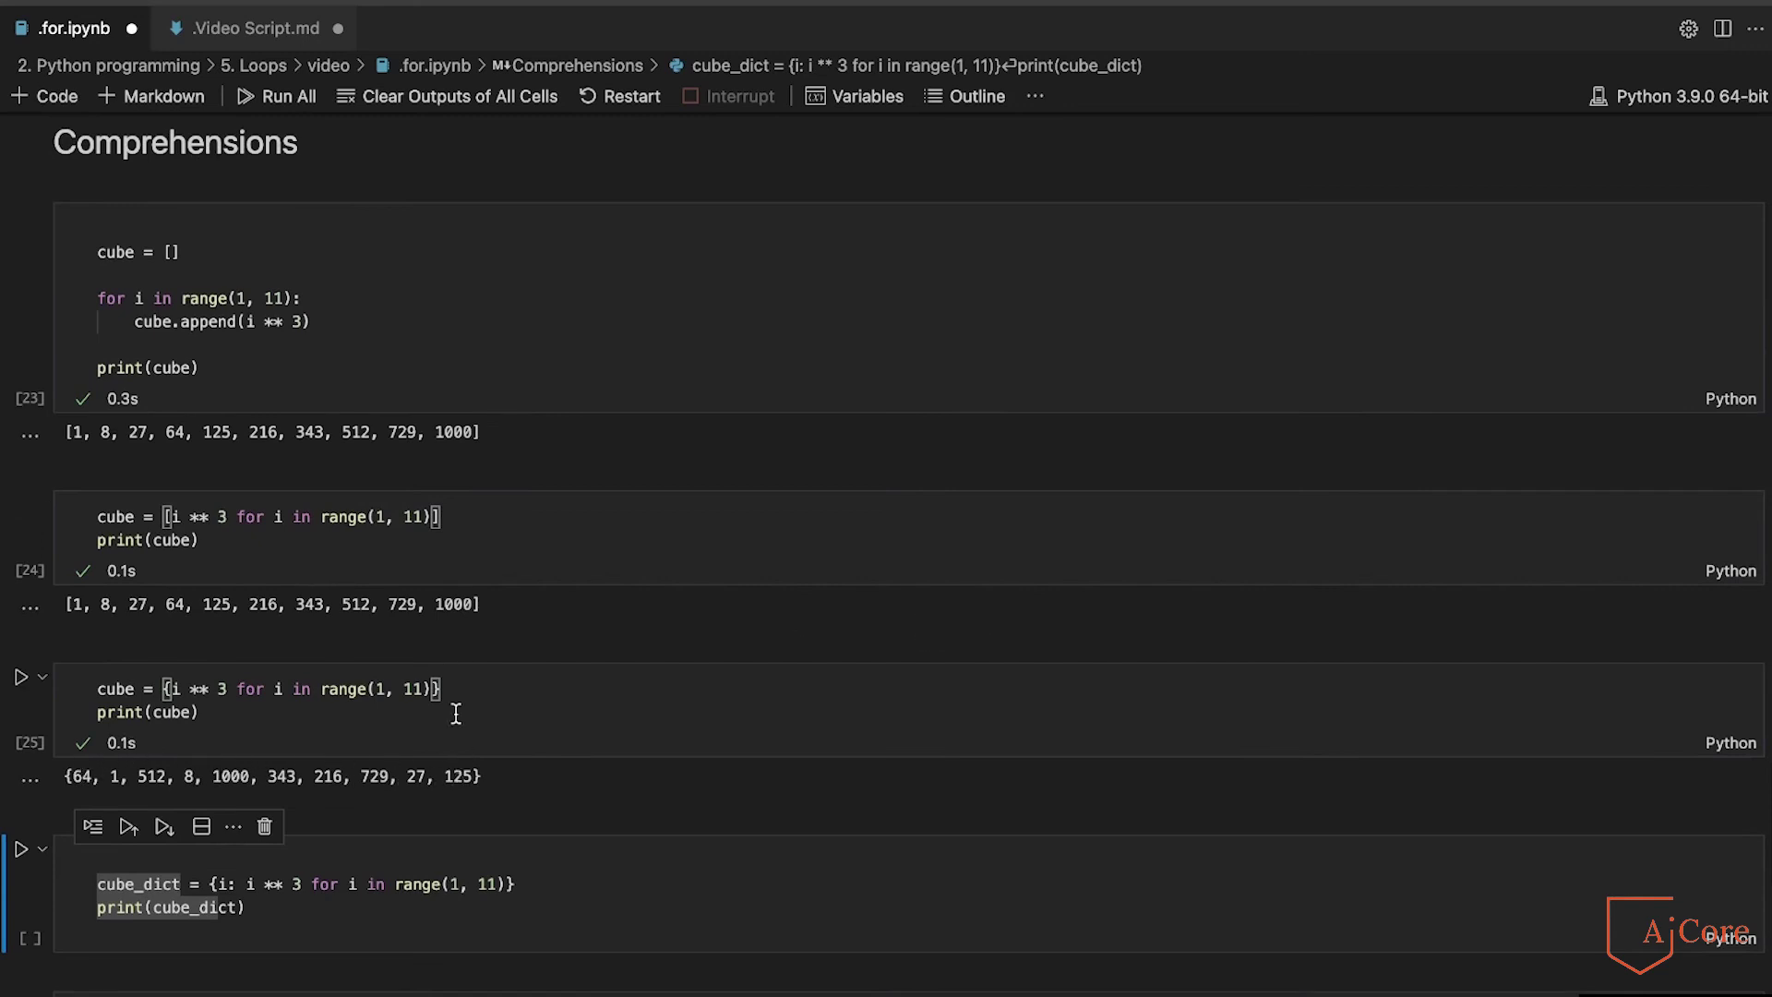
pyautogui.scroll(-2, 455, 713)
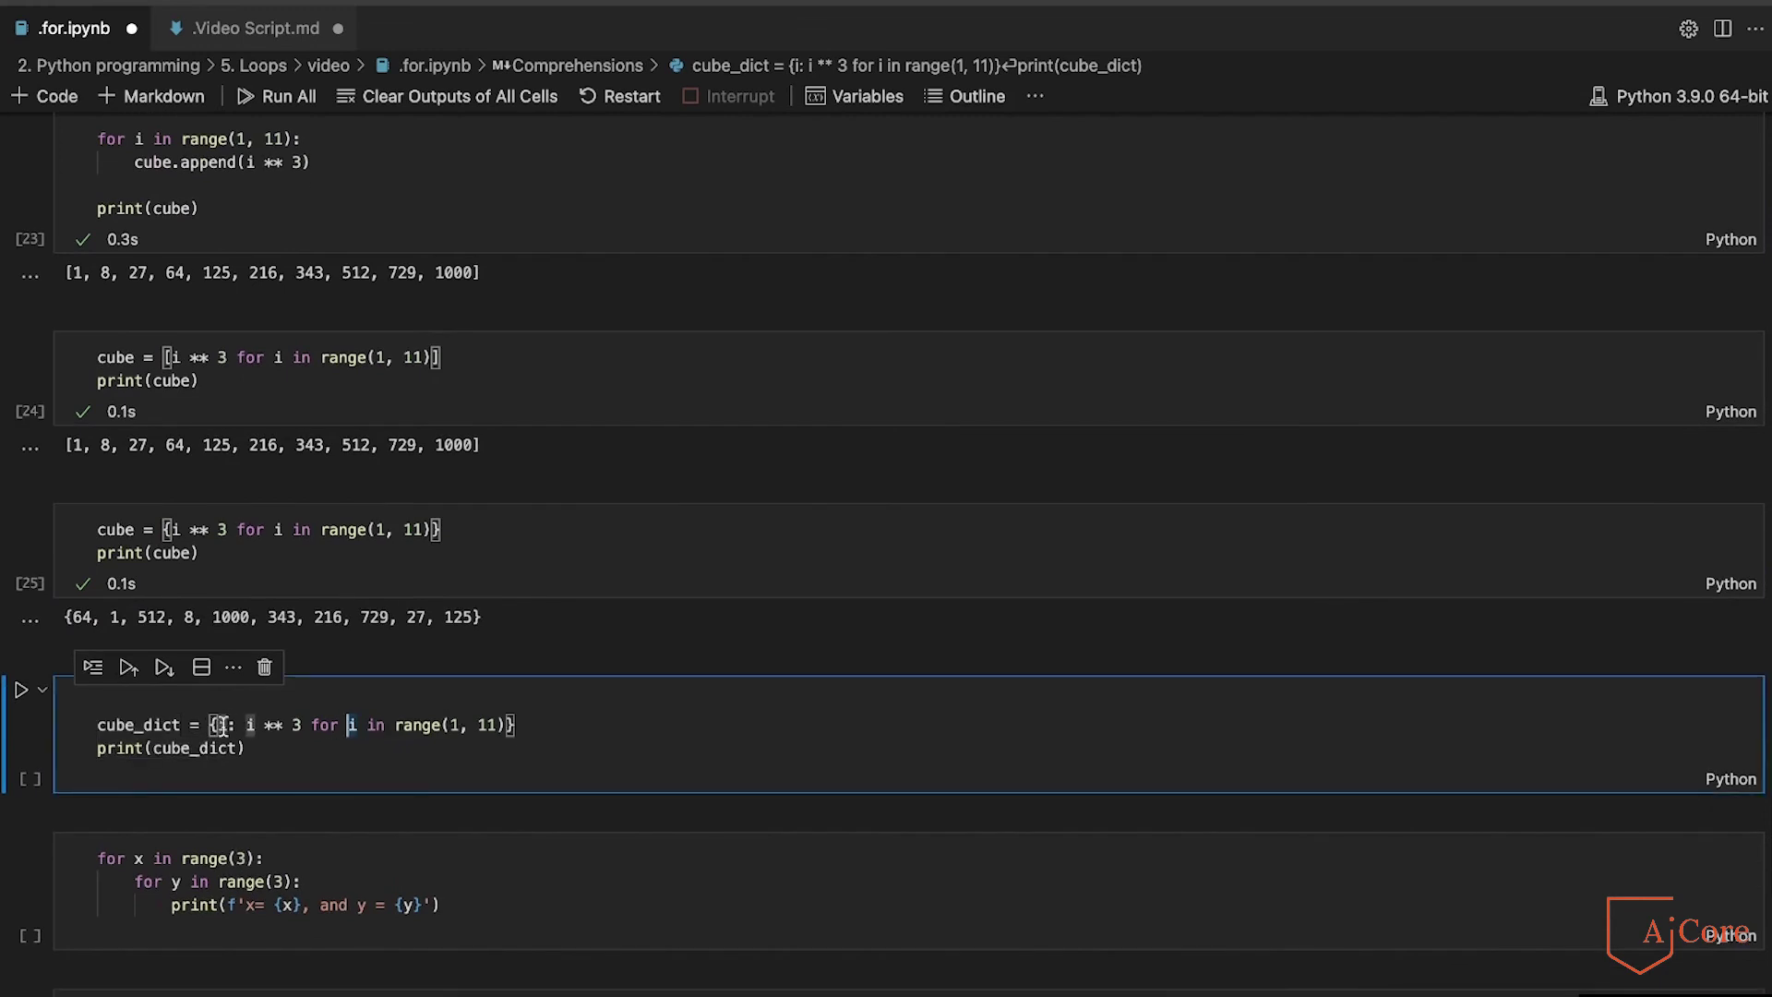
pyautogui.hotkey('shift', 'Return')
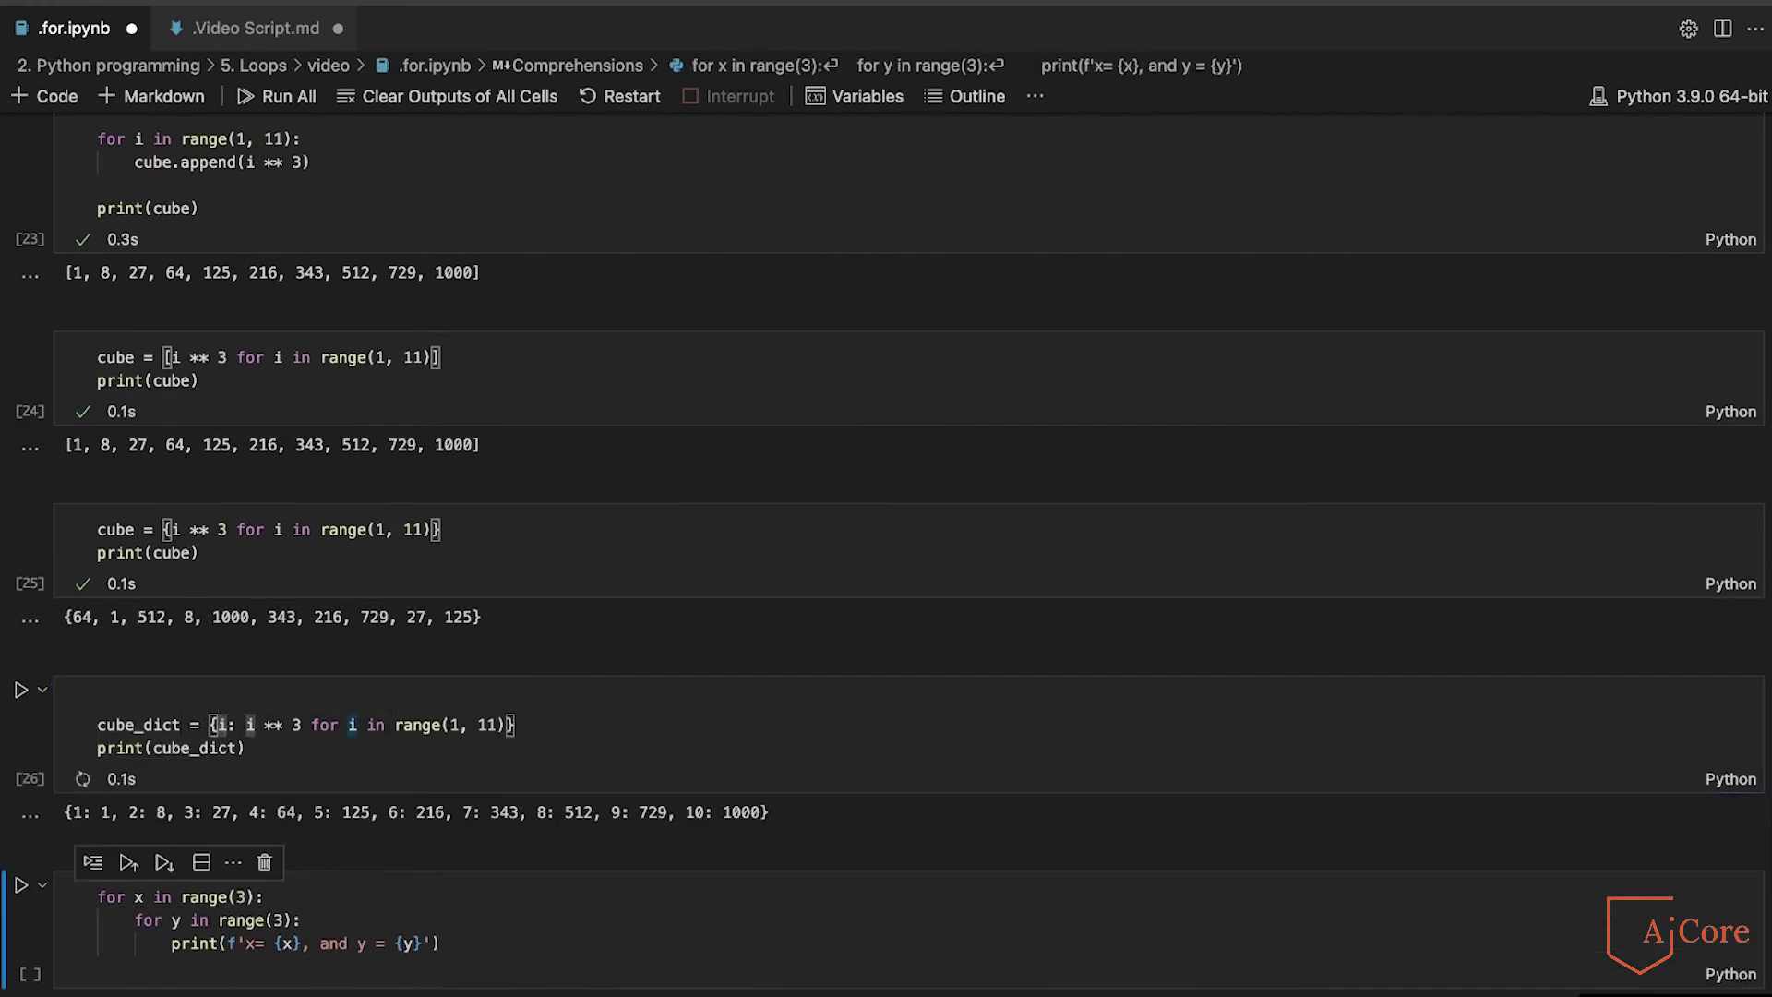
pyautogui.moveTo(215, 724); pyautogui.dragTo(246, 725)
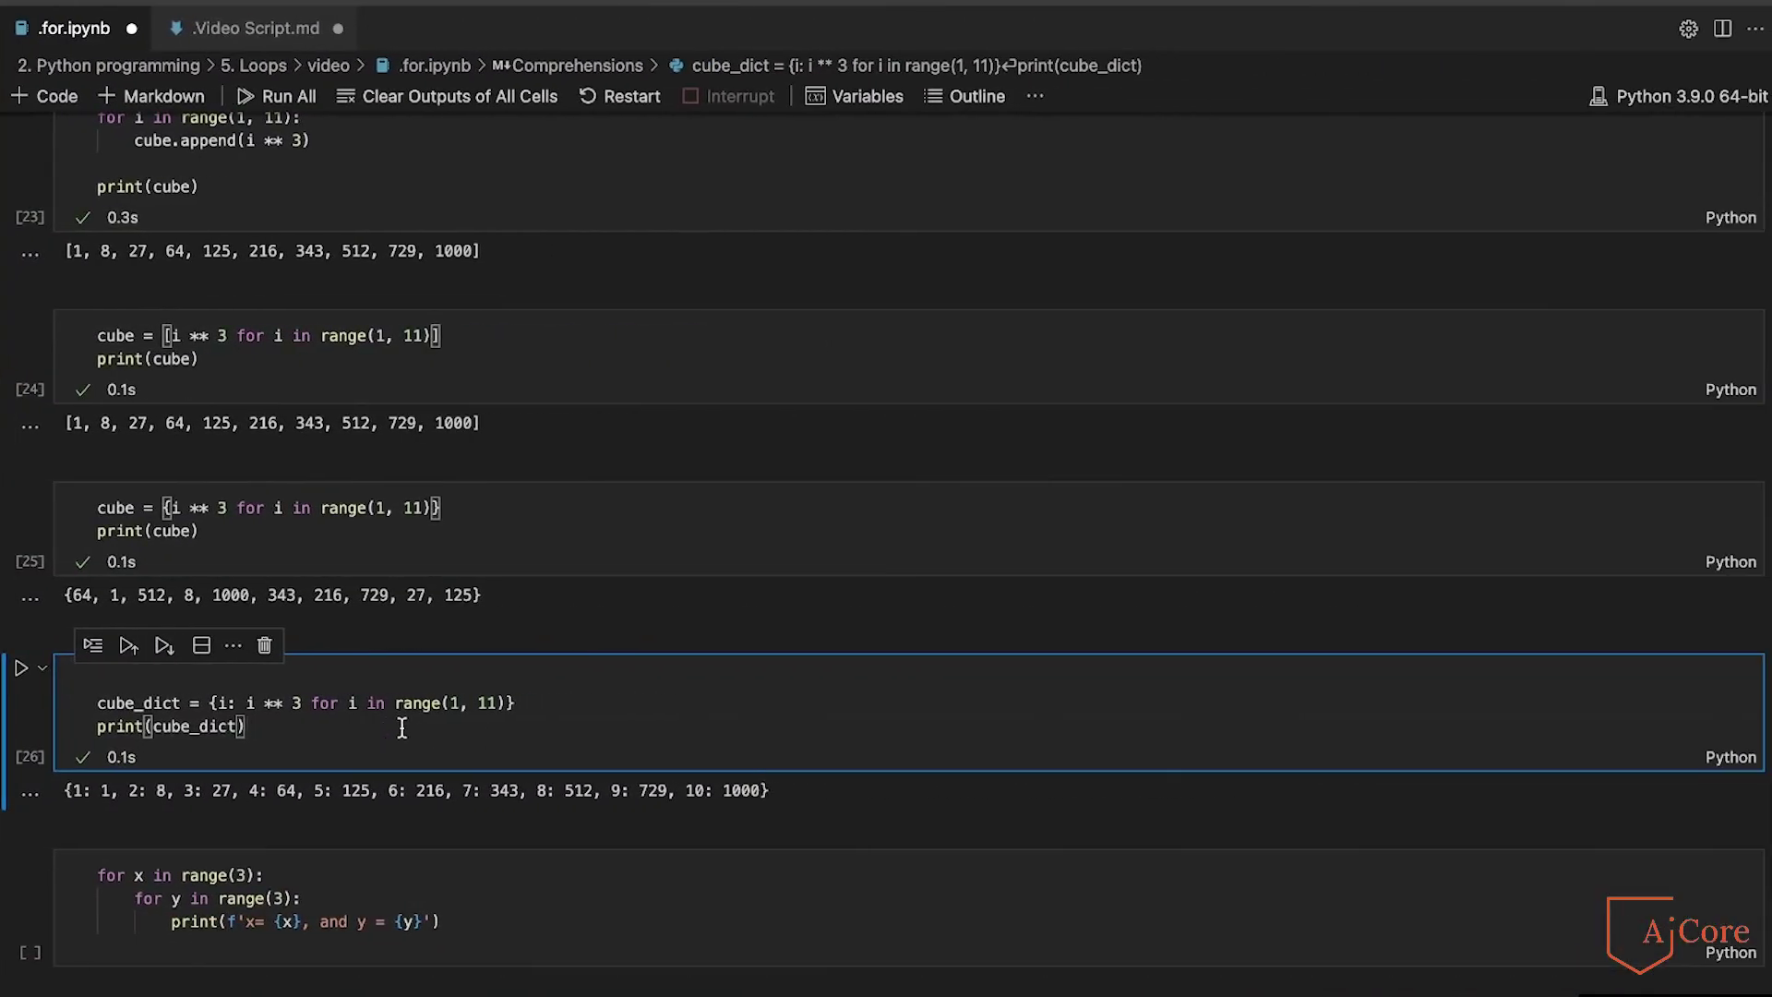
pyautogui.scroll(-1, 402, 726)
pyautogui.scroll(-1, 403, 727)
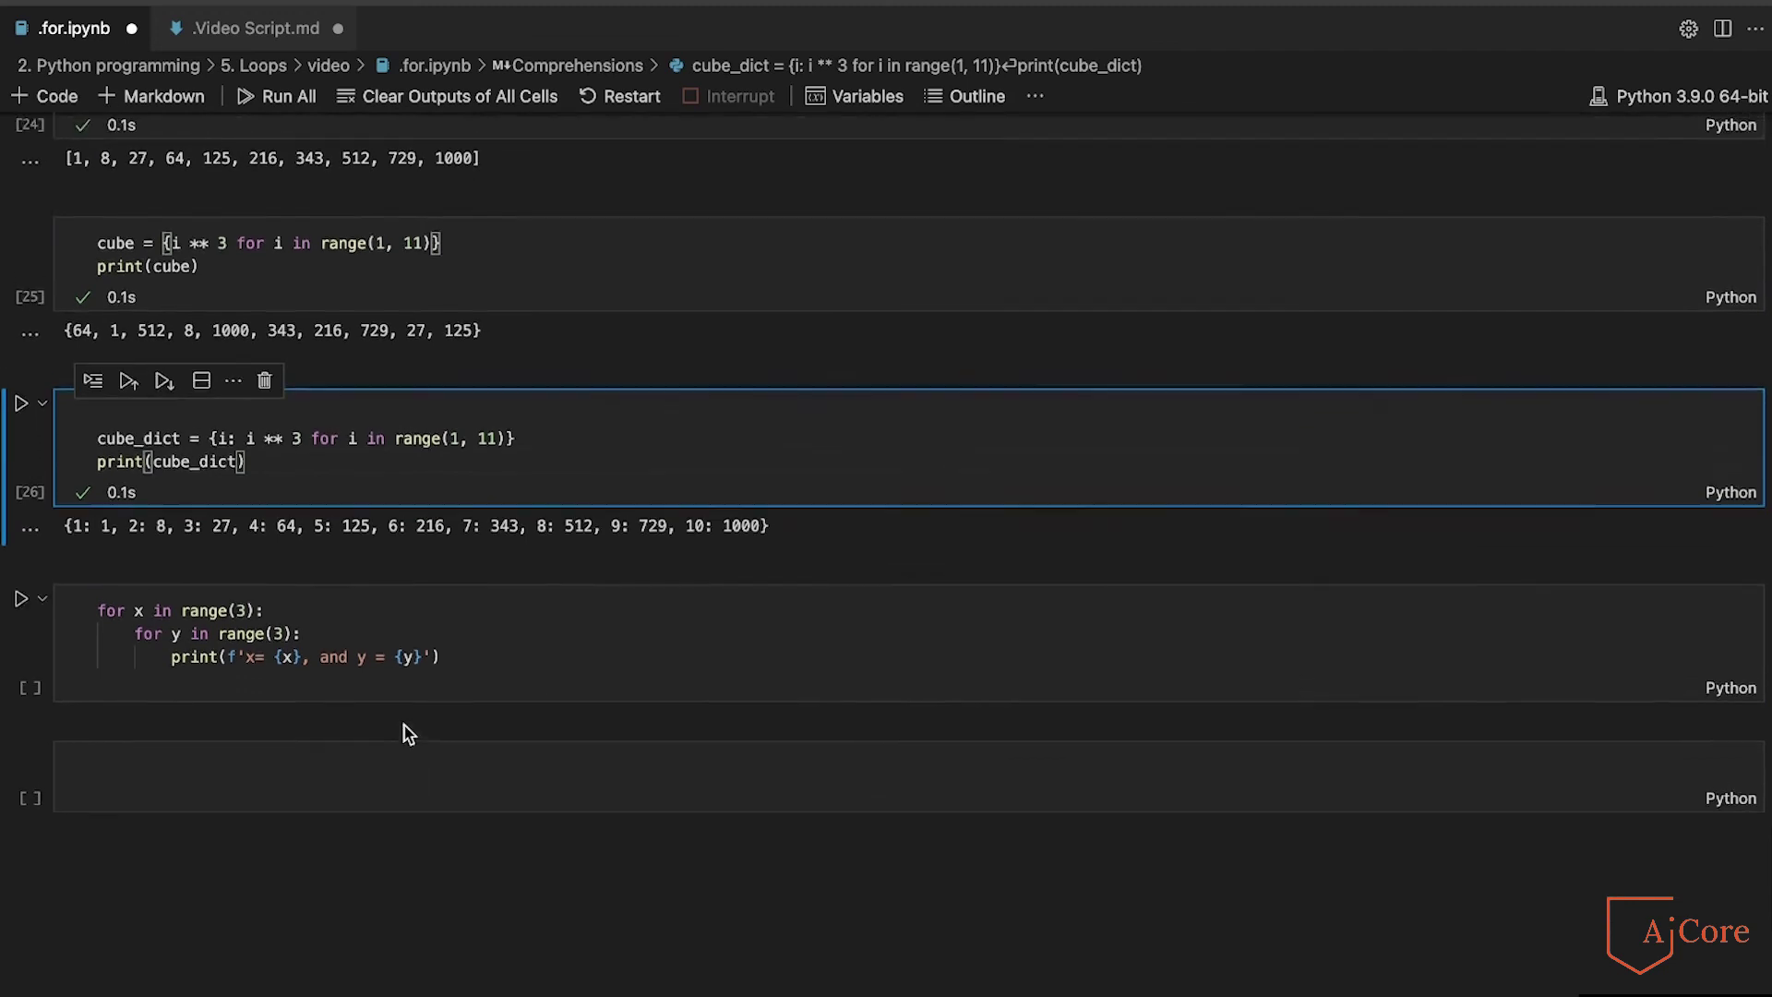